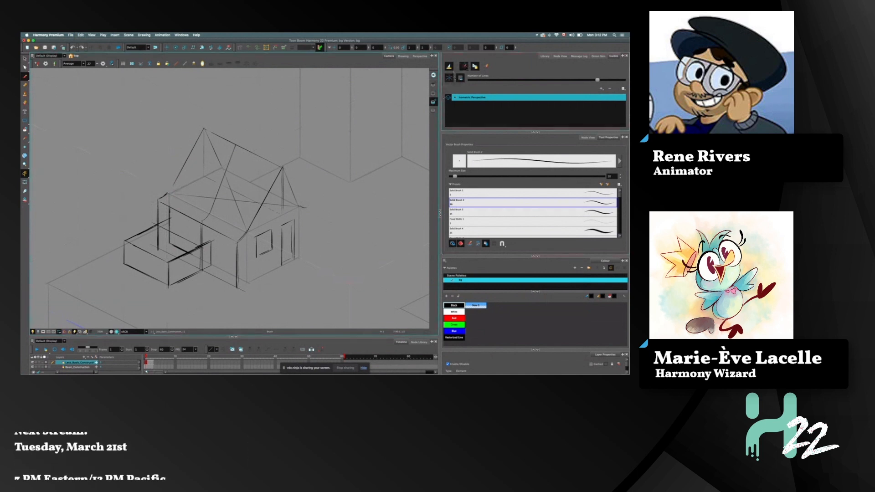
- Sketch a vertical edge on the house's front wall and a small box-shaped beam end at the near end of the roof ridge
left_click_drag(201, 223, 201, 249)
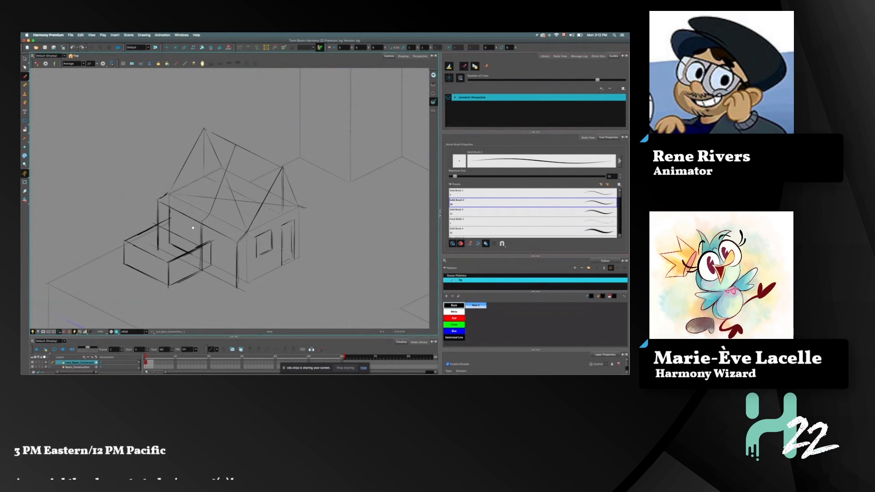
mouse_move(193, 228)
left_mouse_down()
mouse_move(167, 183)
mouse_move(93, 201)
left_mouse_up()
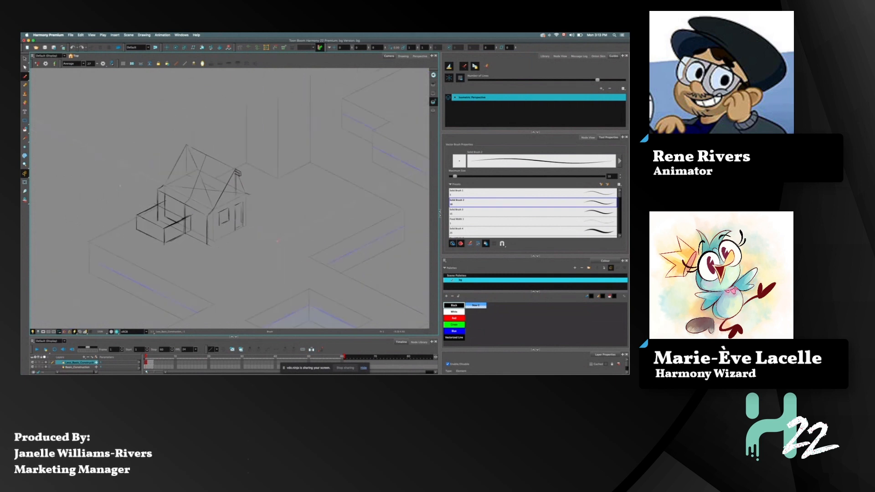
key("2")
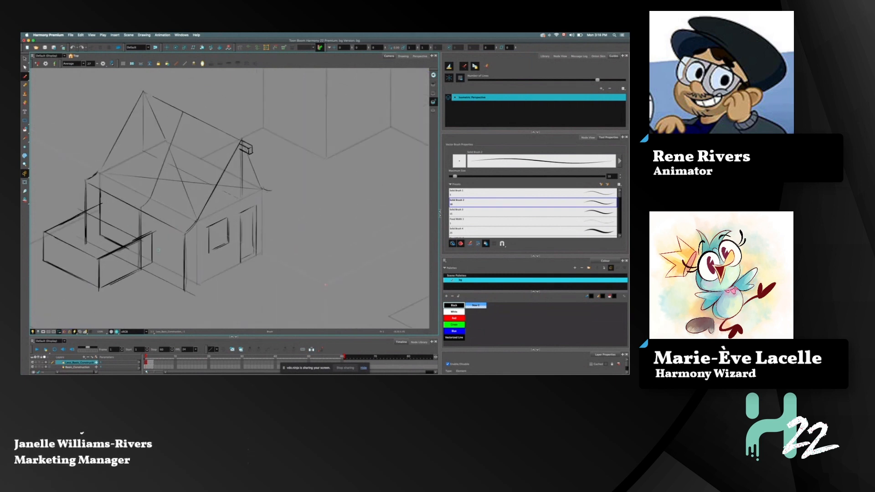
- Review the perspective guide types available for a new guide without adding one
scroll(133, 245, "right", 5)
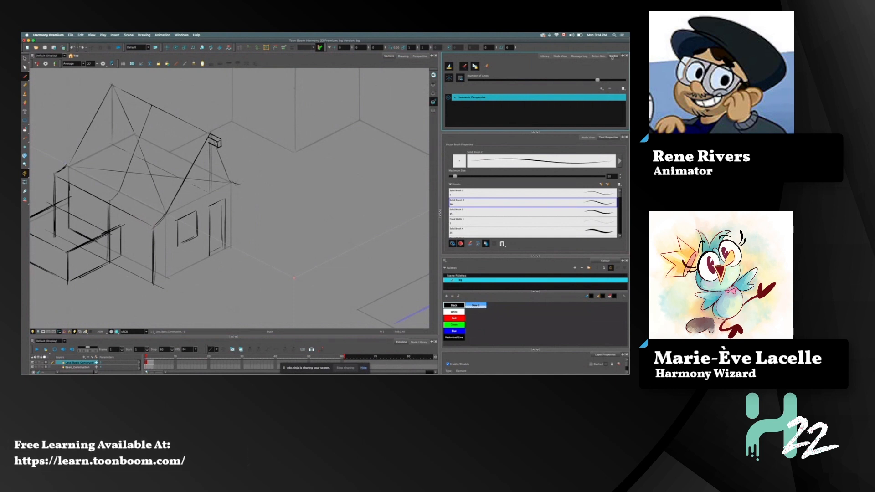
left_click(601, 90)
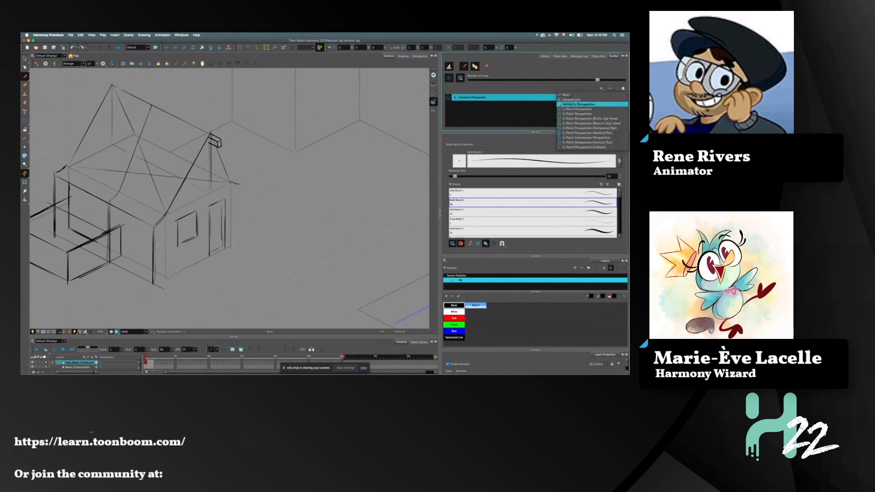
left_click(542, 88)
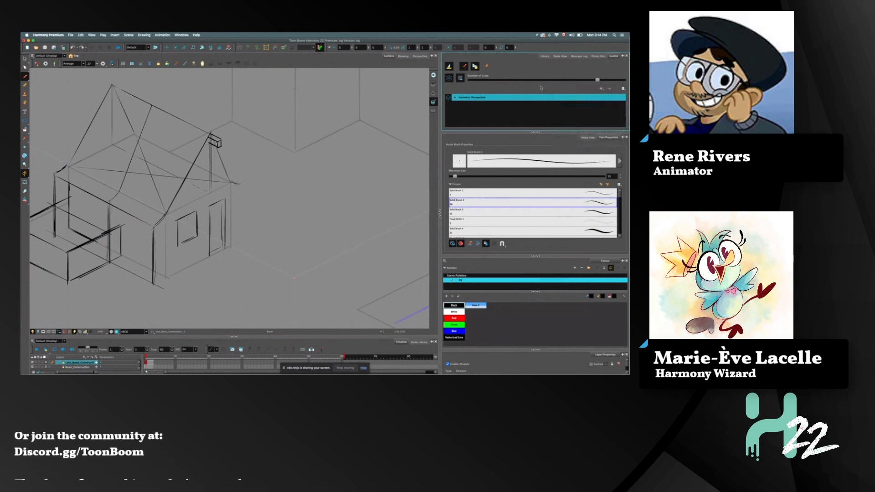
- Sketch a test cube beside the house with the brush following the isometric perspective guide
scroll(229, 199, "down", 5)
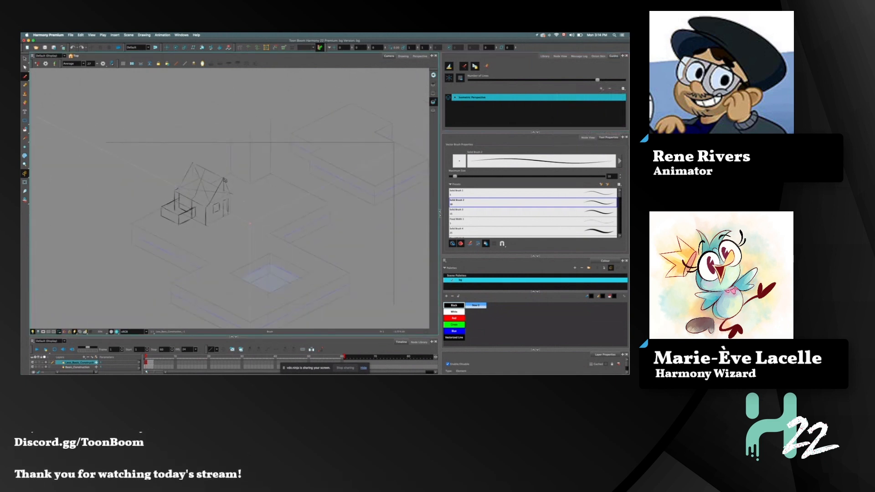
scroll(170, 221, "down", 3)
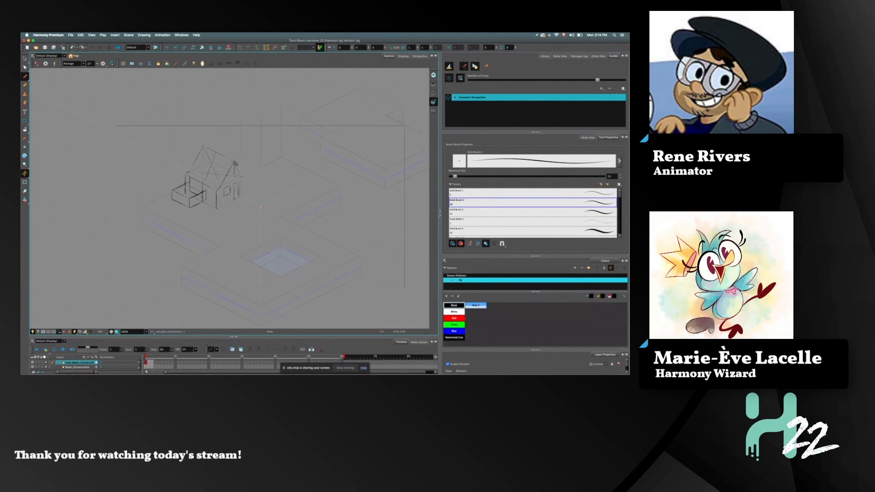
mouse_move(266, 212)
left_mouse_down()
mouse_move(266, 181)
mouse_move(291, 195)
mouse_move(293, 227)
left_mouse_up()
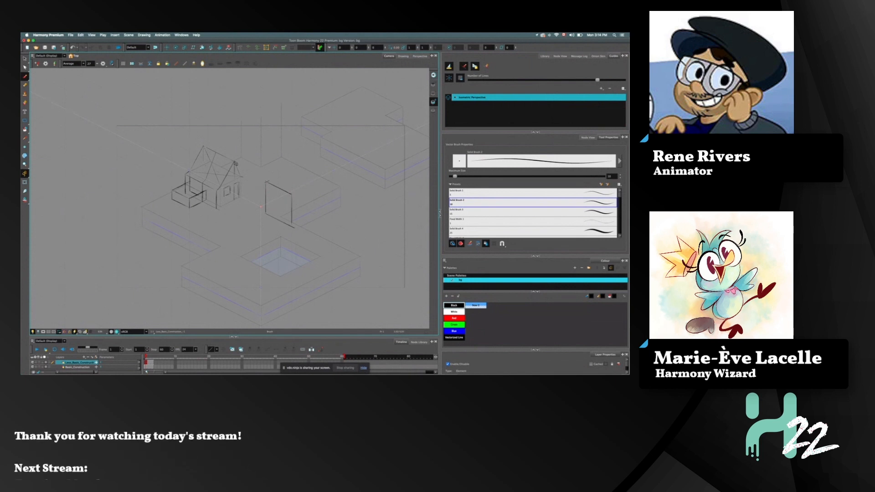
left_click_drag(266, 181, 292, 170)
mouse_move(292, 195)
left_mouse_down()
mouse_move(319, 181)
mouse_move(316, 222)
left_mouse_up()
left_click_drag(292, 228, 315, 219)
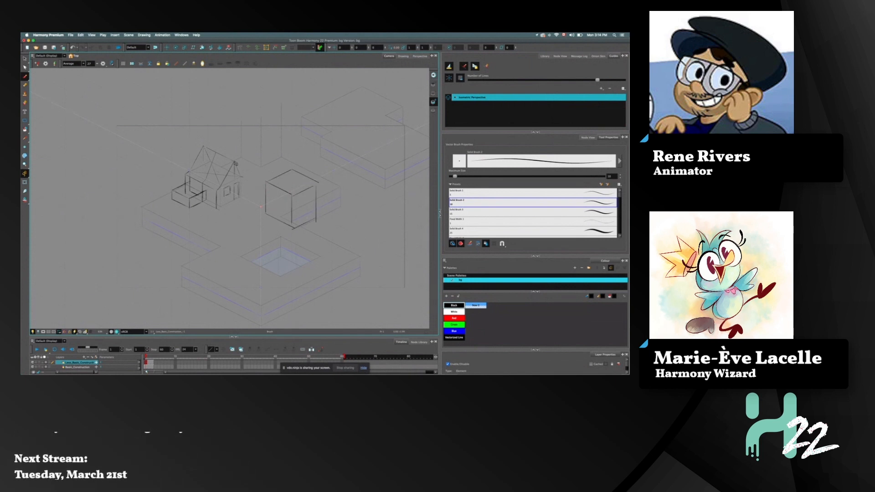
- Sketch a second, larger test cube with overlapping edges in the empty area away from the house
left_click_drag(261, 207, 251, 253)
mouse_move(170, 130)
left_mouse_down()
mouse_move(171, 210)
mouse_move(223, 155)
left_mouse_up()
left_click_drag(225, 138, 228, 227)
mouse_move(227, 155)
left_mouse_down()
mouse_move(285, 128)
mouse_move(275, 199)
left_mouse_up()
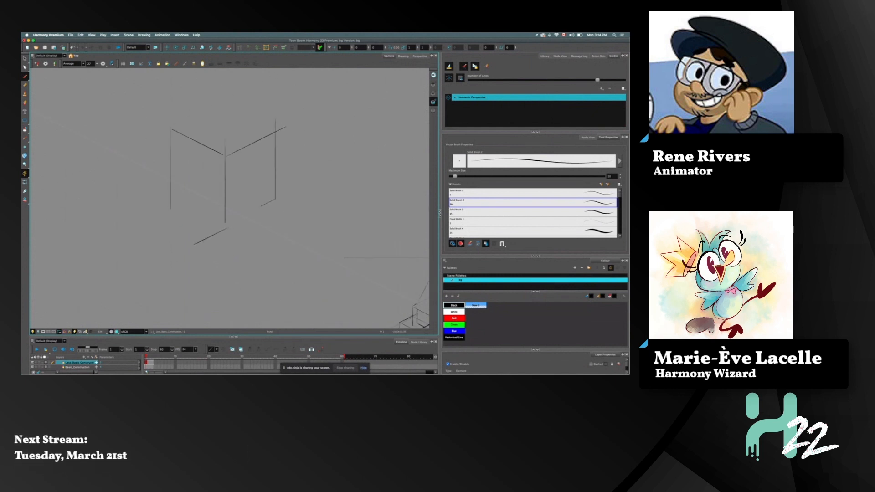
left_click_drag(217, 228, 273, 200)
left_click_drag(275, 131, 172, 78)
mouse_move(169, 97)
left_mouse_down()
mouse_move(170, 141)
mouse_move(212, 108)
left_mouse_up()
mouse_move(169, 130)
left_mouse_down()
mouse_move(116, 150)
mouse_move(116, 214)
left_mouse_up()
left_click_drag(169, 207, 222, 234)
left_click_drag(112, 74, 113, 243)
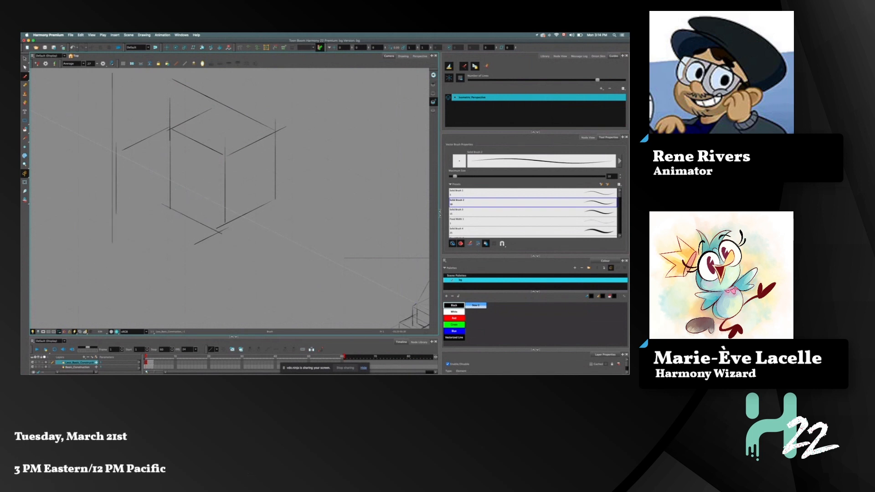
- Lasso the strokes of the large test cube and delete them
key("alt+s")
left_click_drag(83, 156, 102, 222)
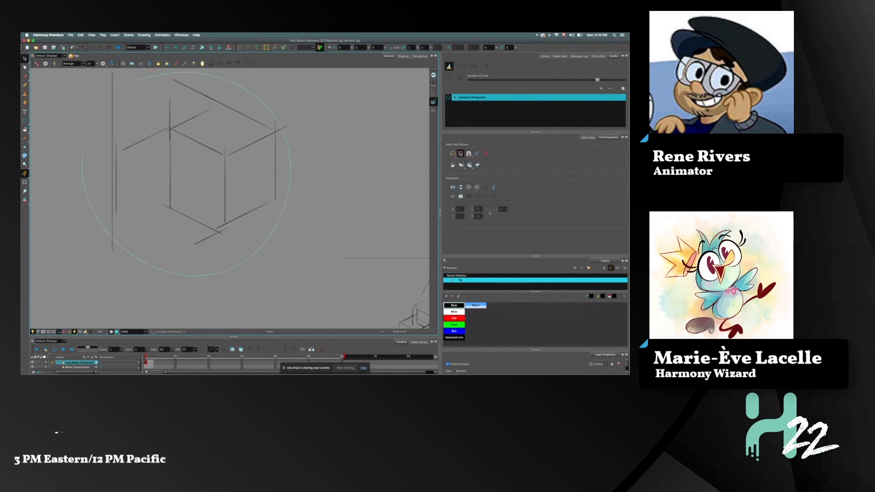
left_click_drag(119, 84, 87, 136)
key("Delete")
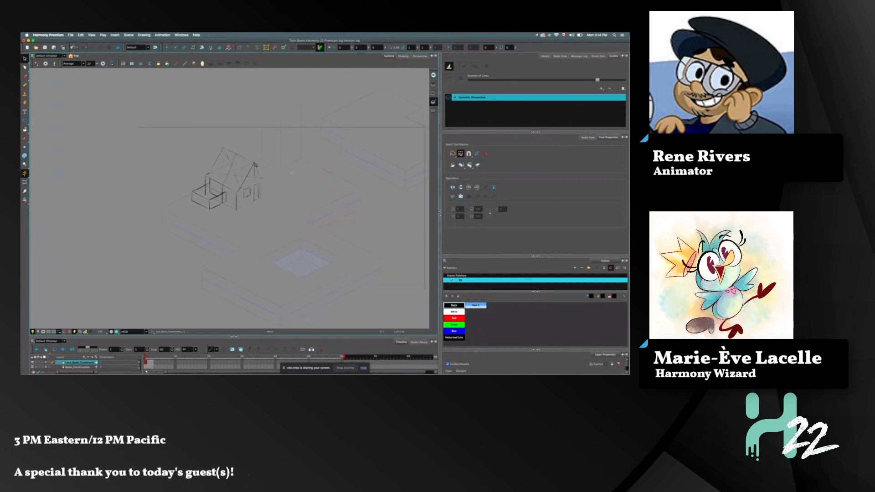
- Return to the Brush tool with the house framed for further sketching
key("2")
key("2")
key("2")
left_click(25, 77)
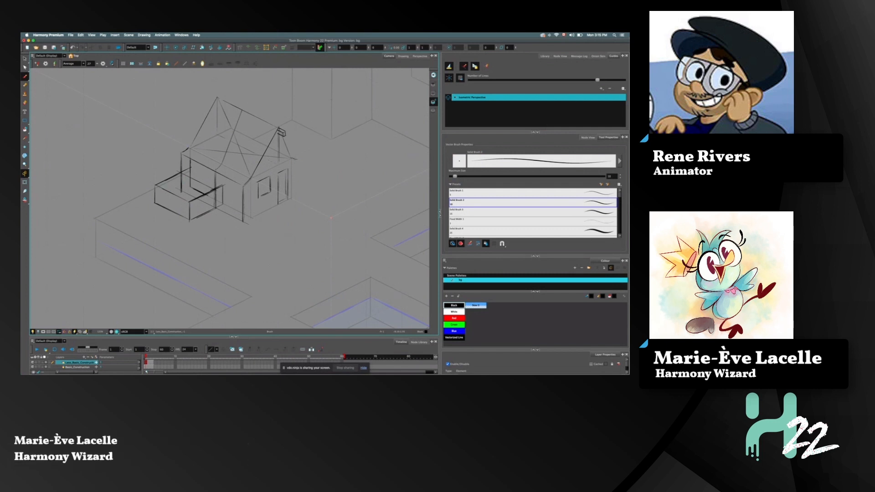
- Bring back the test cube beside the house through the edit history, and undo it again
key("super+shift+z")
key("super+shift+z")
key("super+shift+z")
key("super+shift+z")
key("super+shift+z")
key("super+shift+z")
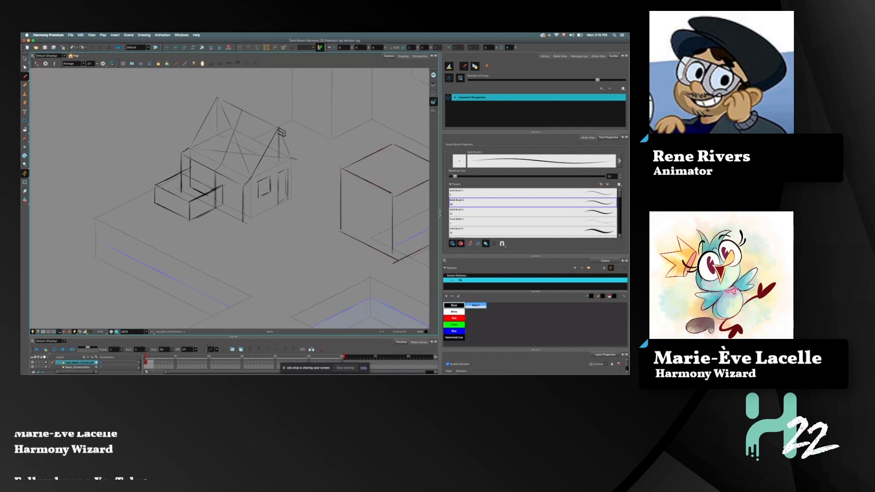
left_click(73, 48)
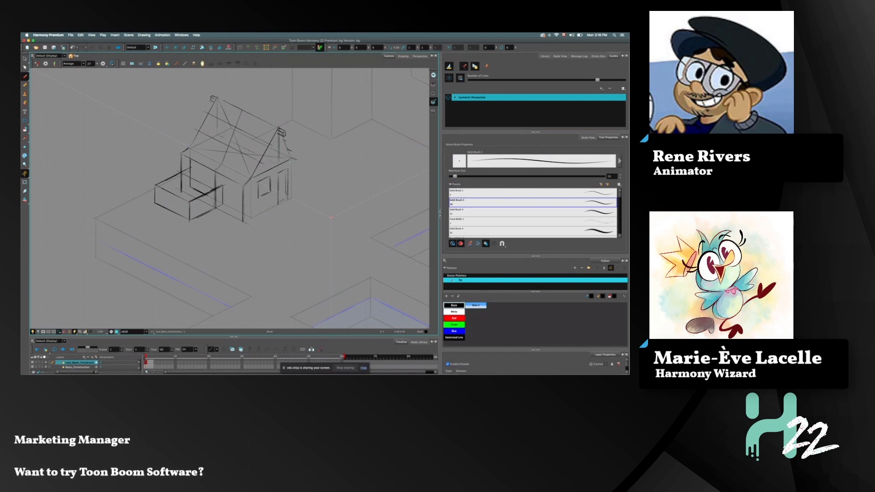
- Sketch the vertical corner edges of the house's side wall and the outline of an opening on the front wall
left_click_drag(292, 182, 290, 194)
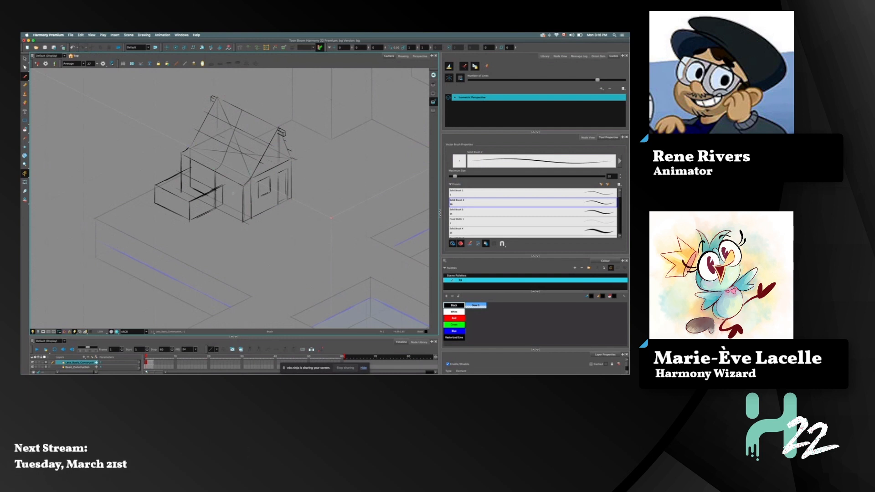
scroll(230, 199, "up", 5)
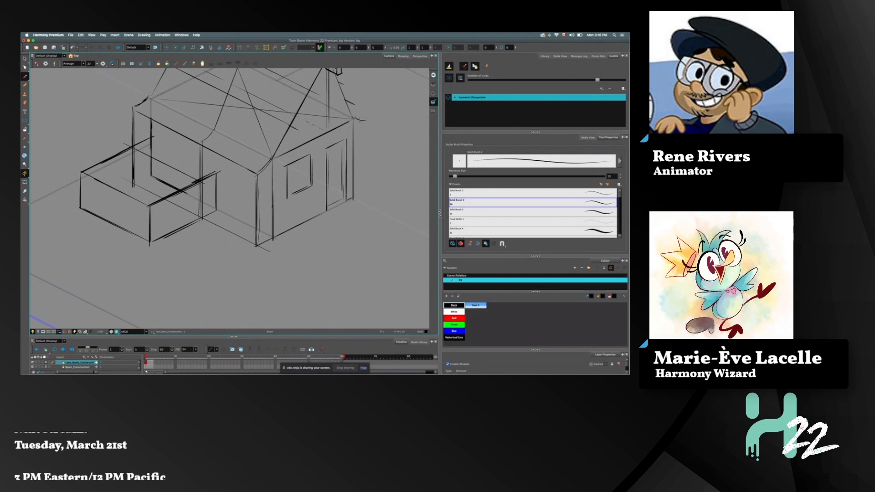
mouse_move(246, 191)
left_mouse_down()
mouse_move(274, 204)
mouse_move(247, 192)
left_mouse_up()
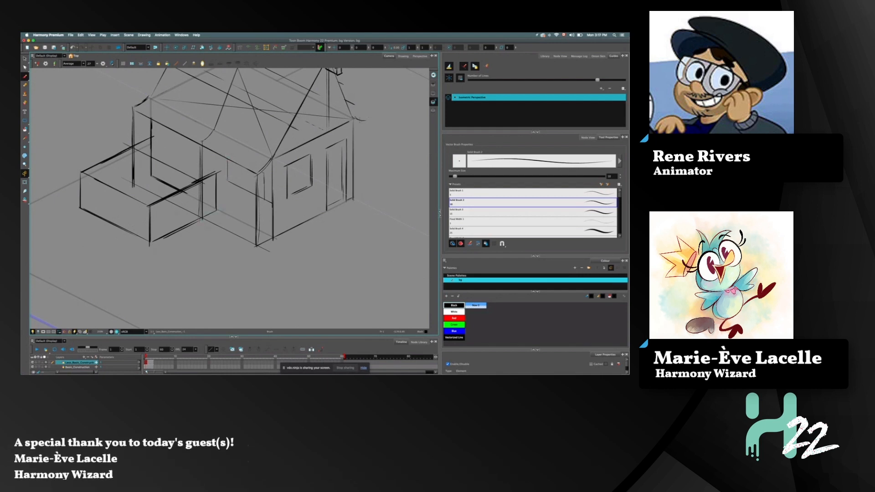
- Redraw the bottom edges of the fenced box in front of the house and add an inner vertical line at its near corner
left_click_drag(215, 212, 152, 244)
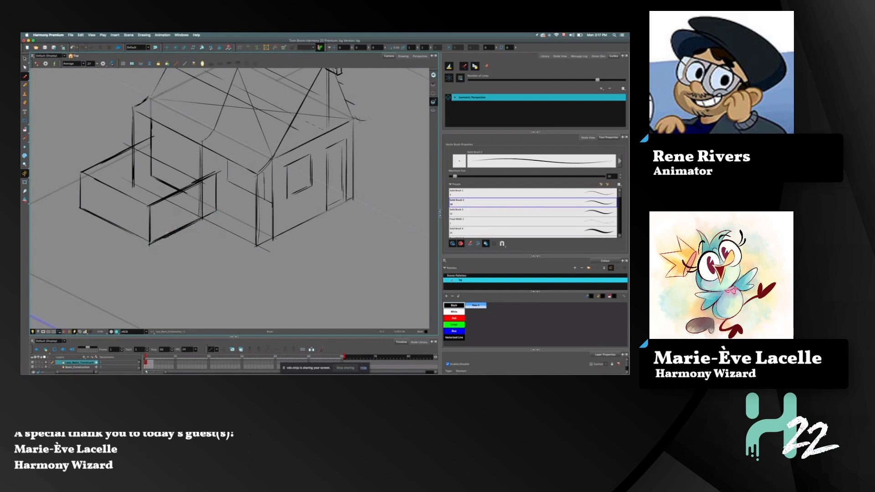
mouse_move(164, 237)
left_mouse_down()
mouse_move(188, 222)
mouse_move(153, 243)
left_mouse_up()
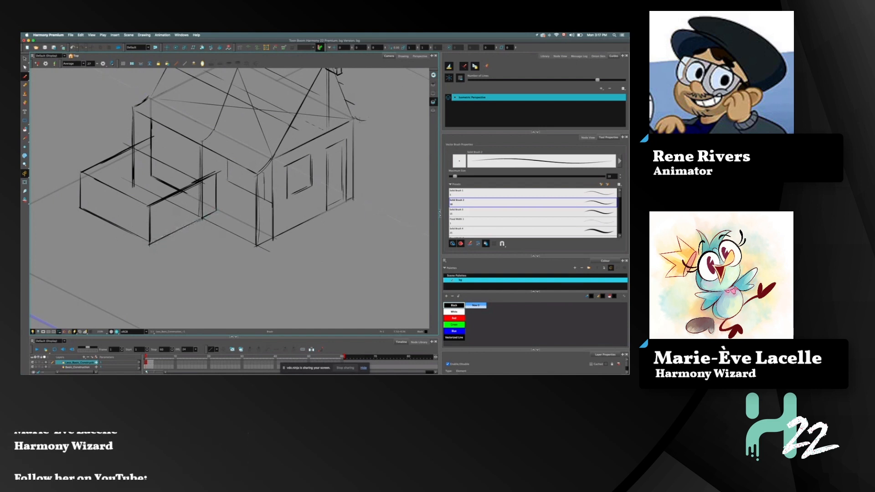
left_click_drag(81, 208, 137, 236)
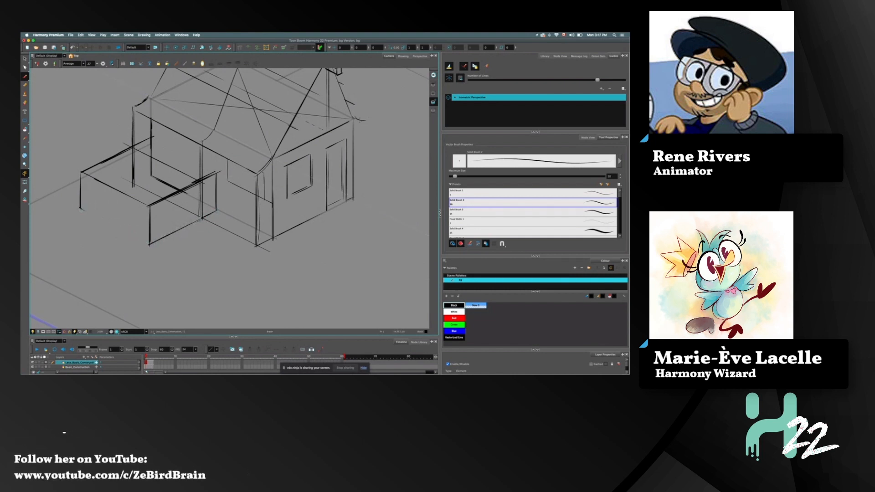
left_click_drag(80, 209, 149, 244)
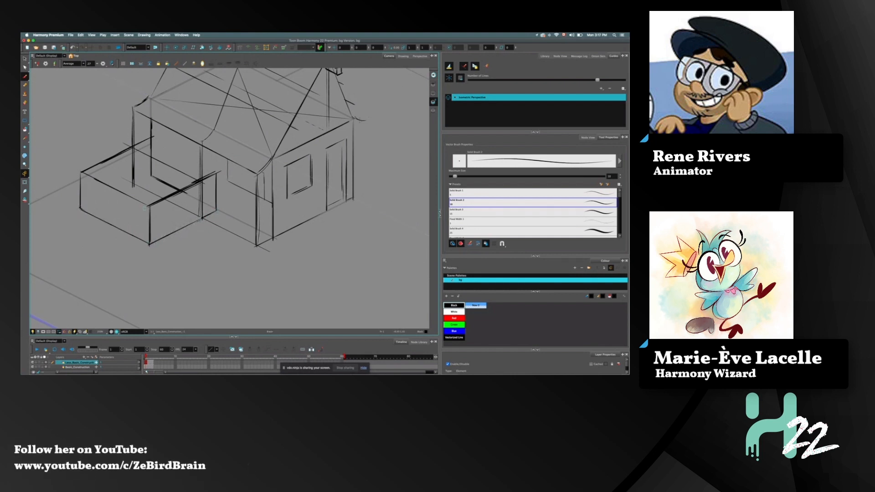
left_click_drag(145, 203, 145, 239)
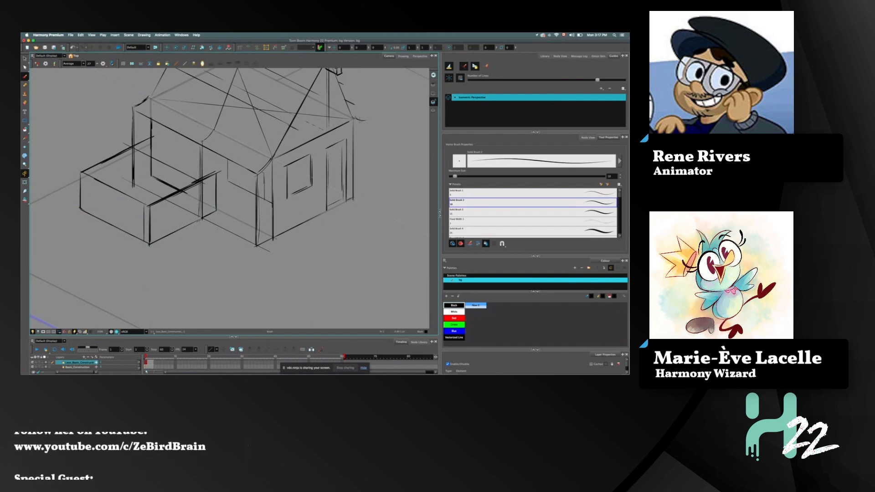
- Draw a diagonal across the fence's front face without the guide, and a lengthwise centre line with the Isometric Perspective guide active
left_click(451, 68)
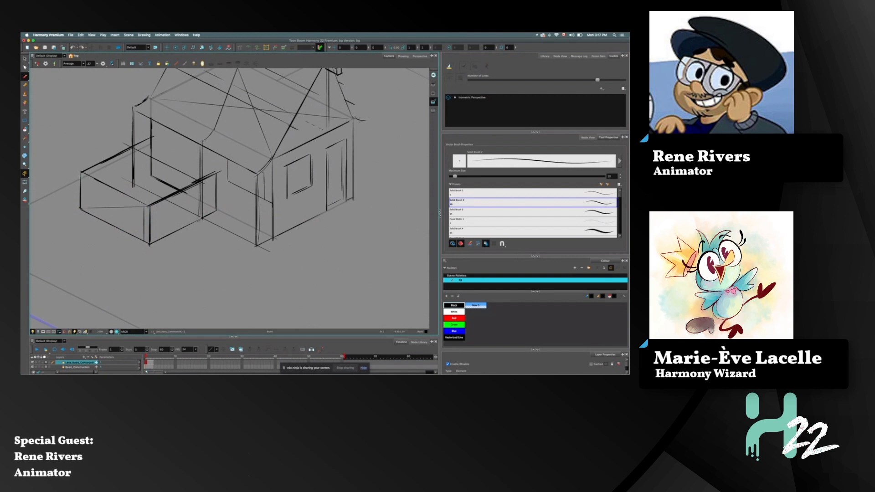
left_click_drag(84, 175, 142, 235)
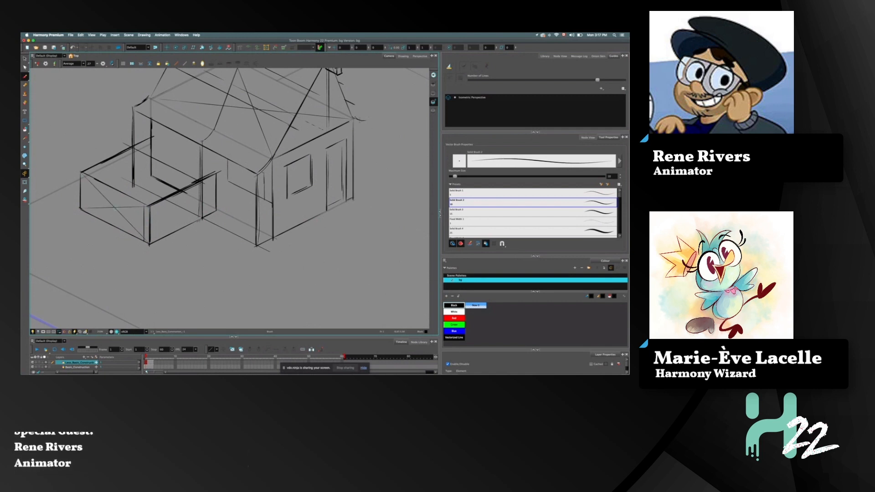
left_click(472, 97)
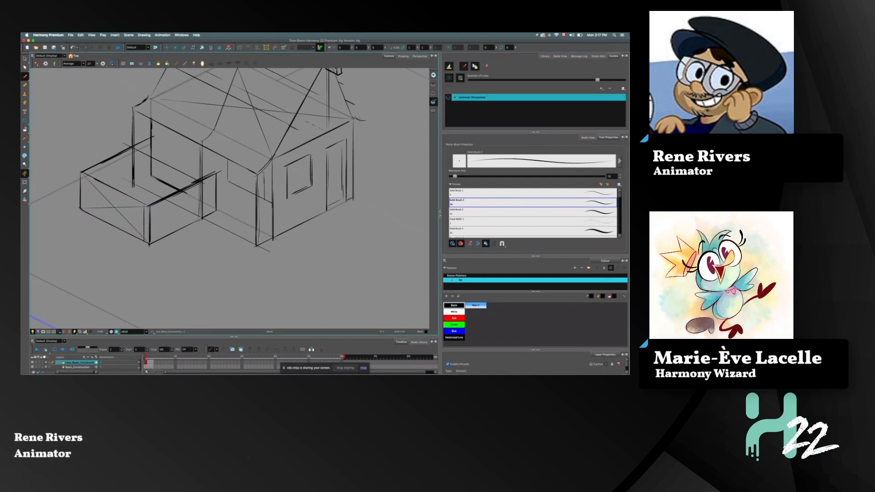
left_click_drag(146, 224, 91, 195)
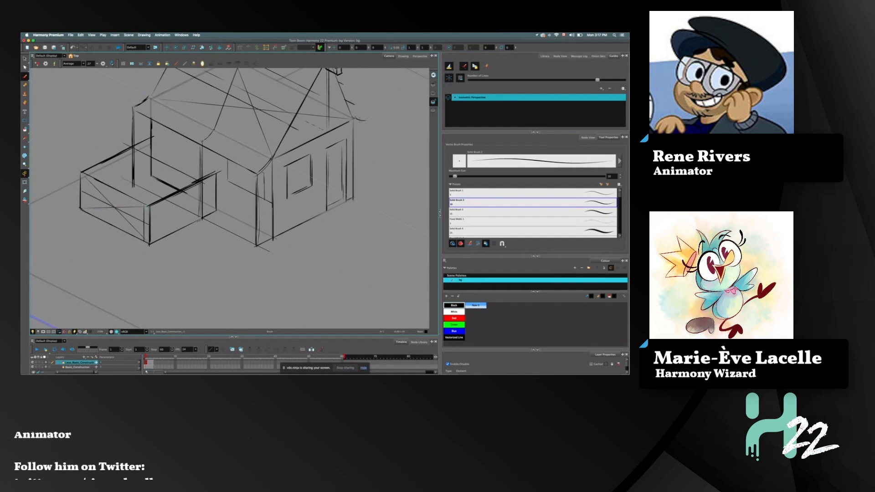
- Turn the guide off, subdivide the fence's front face with more diagonals, and draw evenly spaced vertical pickets with pointed tops
key("Escape")
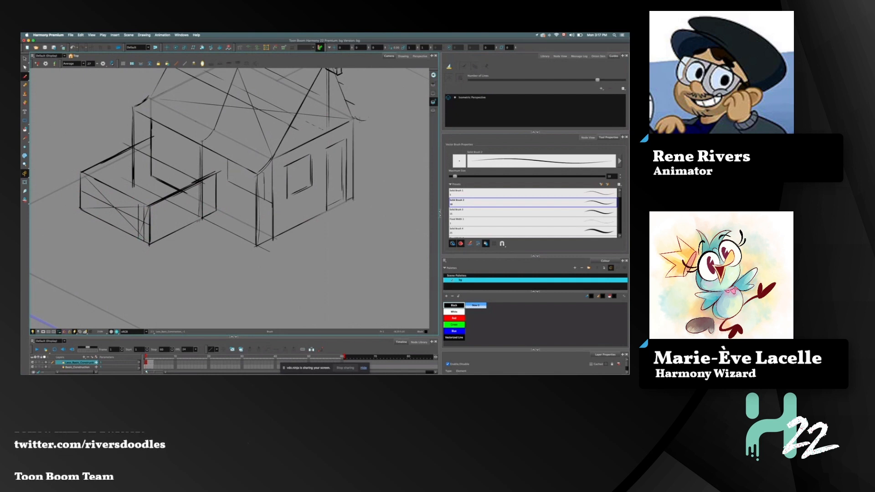
mouse_move(140, 214)
left_mouse_down()
mouse_move(131, 234)
mouse_move(132, 202)
mouse_move(122, 226)
mouse_move(119, 200)
mouse_move(113, 227)
left_mouse_up()
mouse_move(121, 191)
left_mouse_down()
mouse_move(101, 220)
mouse_move(101, 186)
mouse_move(96, 214)
left_mouse_up()
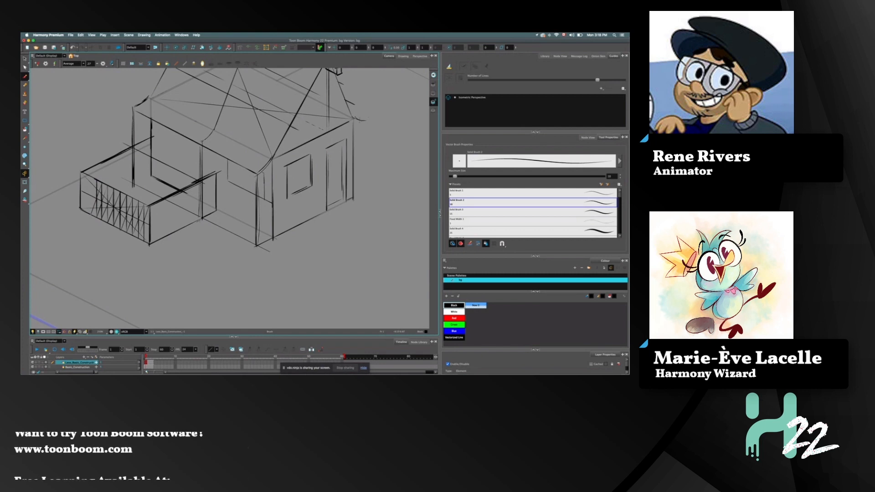
left_click_drag(91, 185, 91, 210)
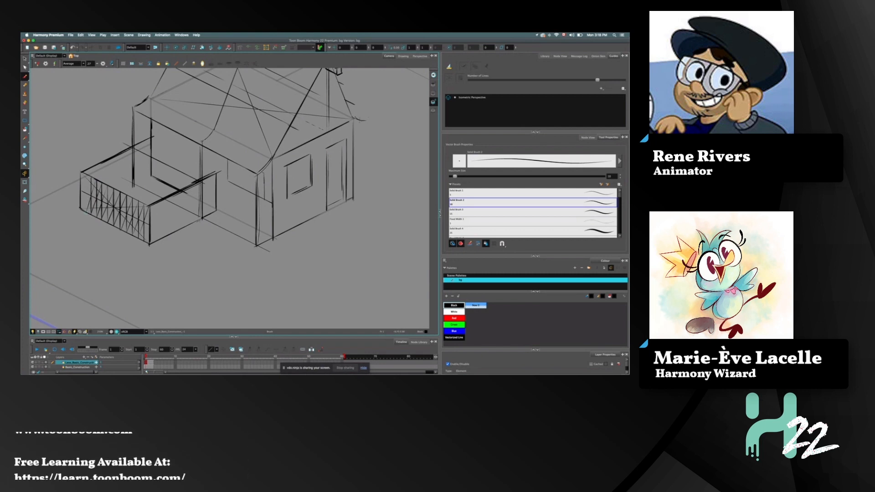
left_click_drag(87, 181, 85, 208)
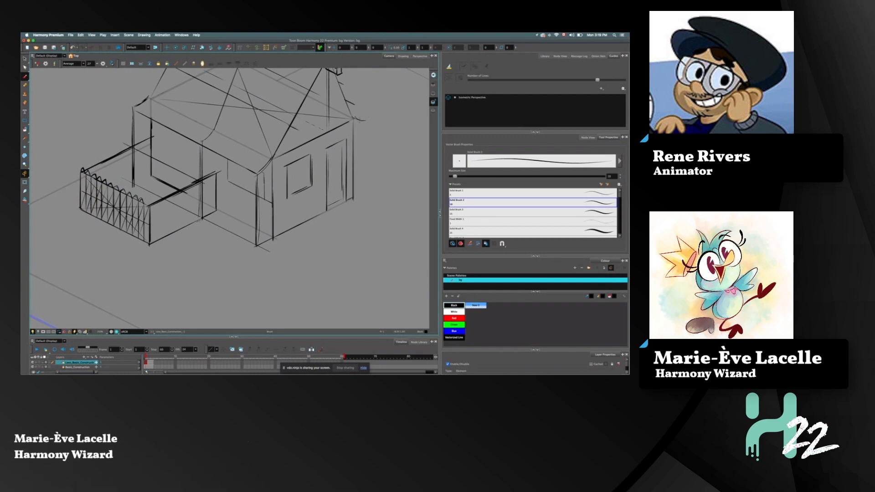
- Activate the Isometric Perspective guide and draw a lengthwise centre line across the fence's side face, from the near corner toward the house
left_click_drag(228, 182, 236, 201)
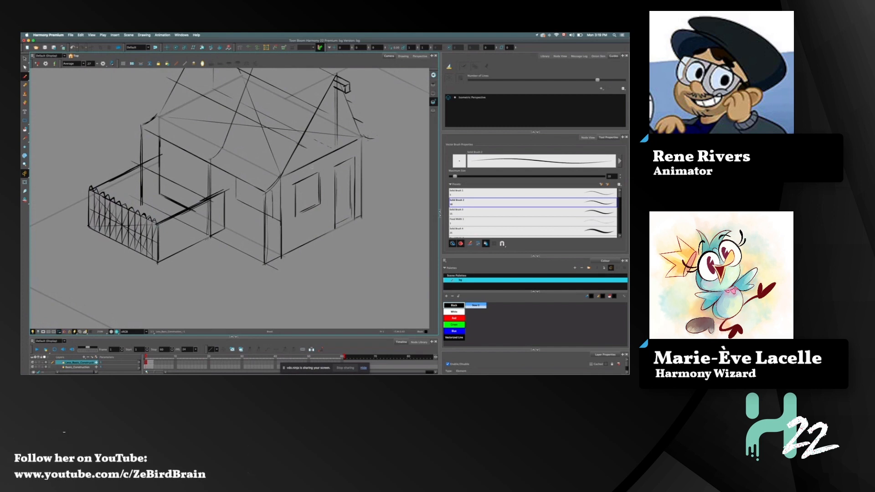
left_click(473, 98)
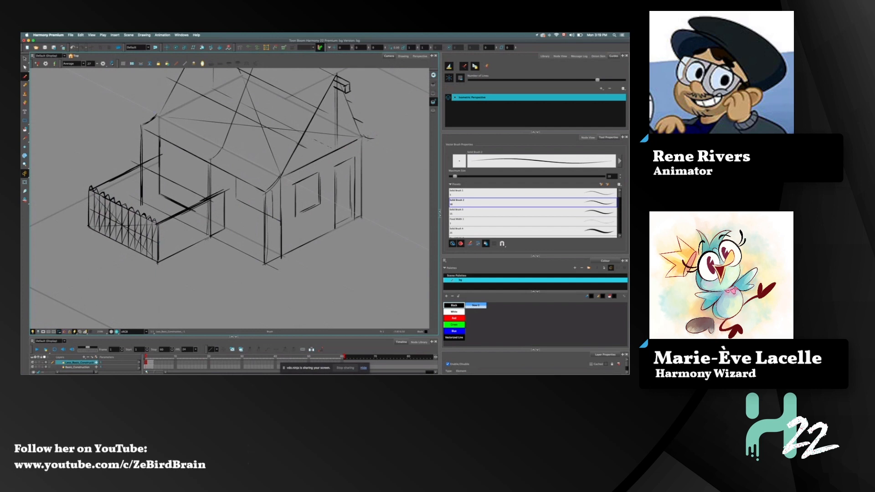
left_click_drag(160, 242, 216, 215)
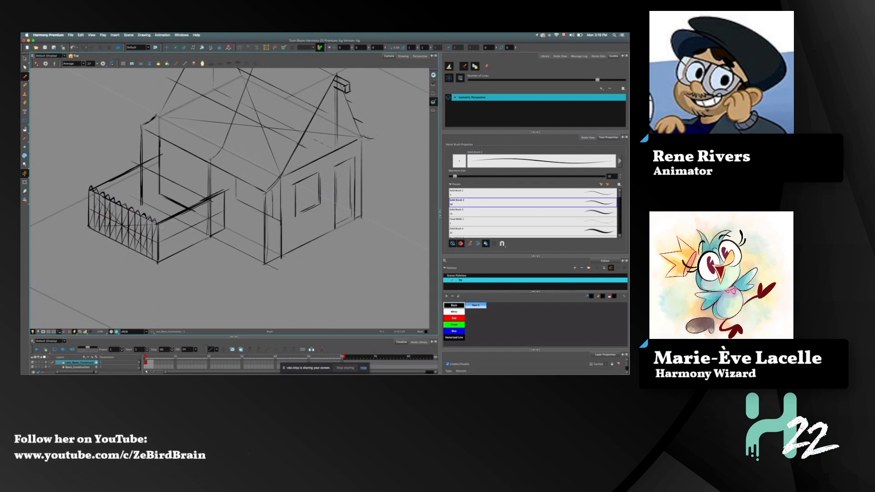
left_click_drag(163, 221, 163, 254)
key("super+z")
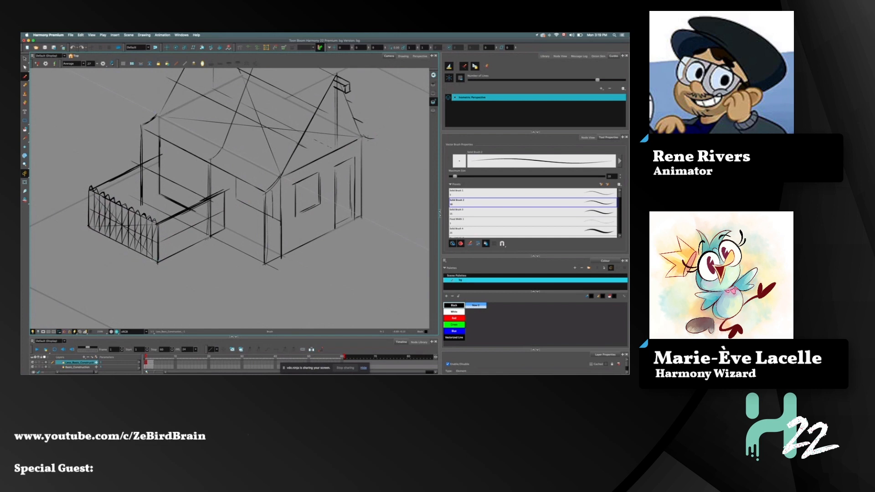
left_click_drag(165, 259, 162, 223)
key("super+z")
left_click_drag(165, 258, 164, 215)
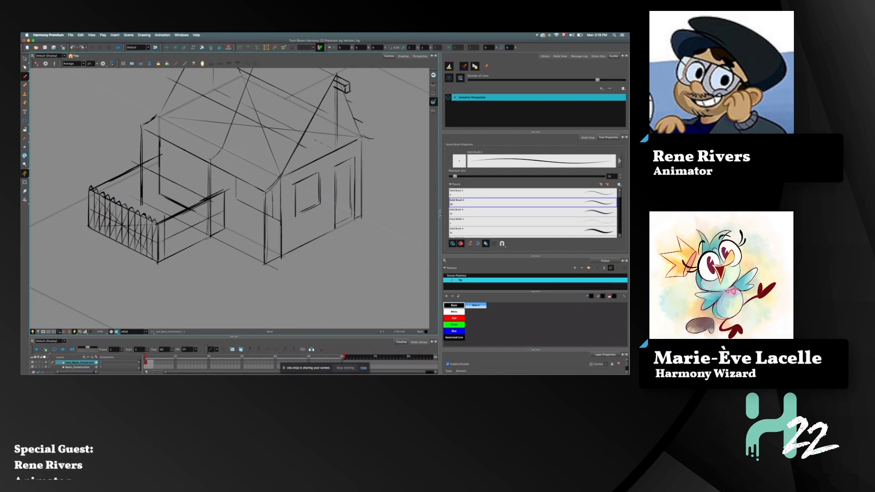
key("super+z")
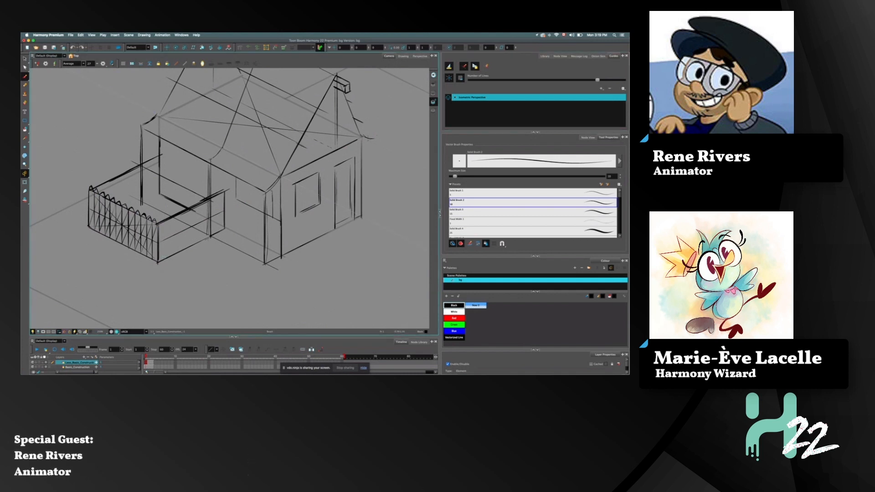
left_click_drag(164, 259, 163, 223)
key("super+z")
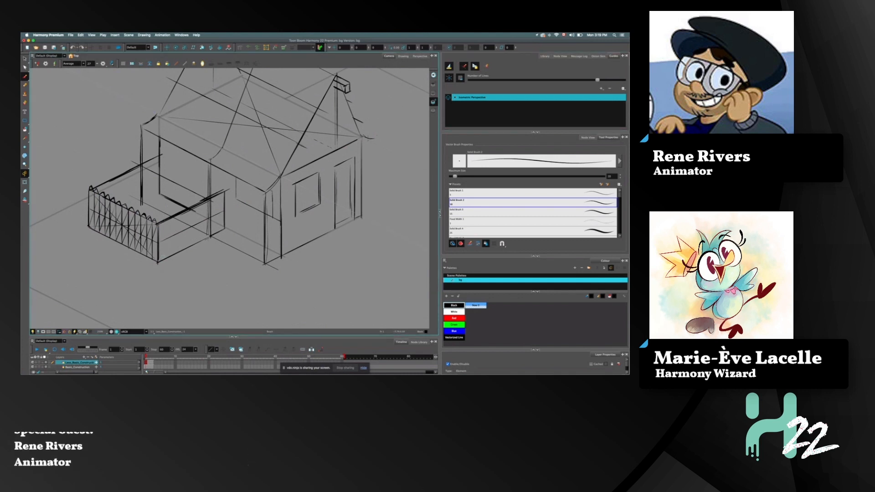
left_click_drag(165, 259, 162, 234)
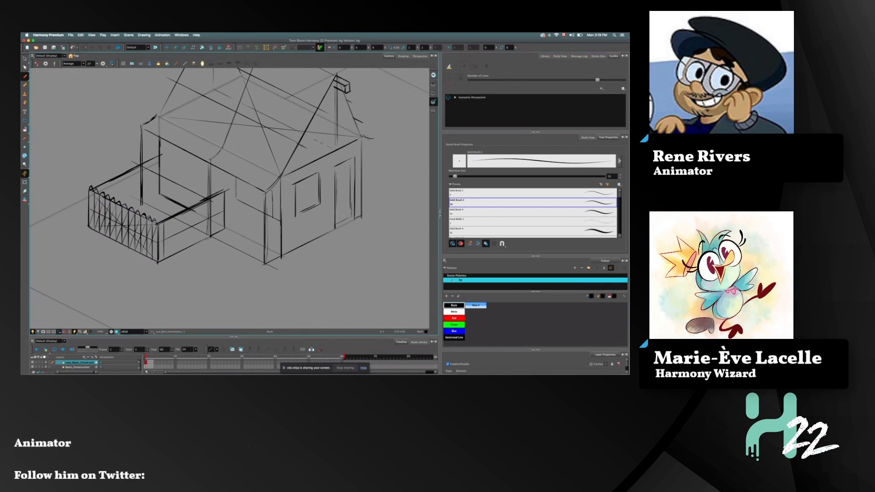
key("ctrl+z")
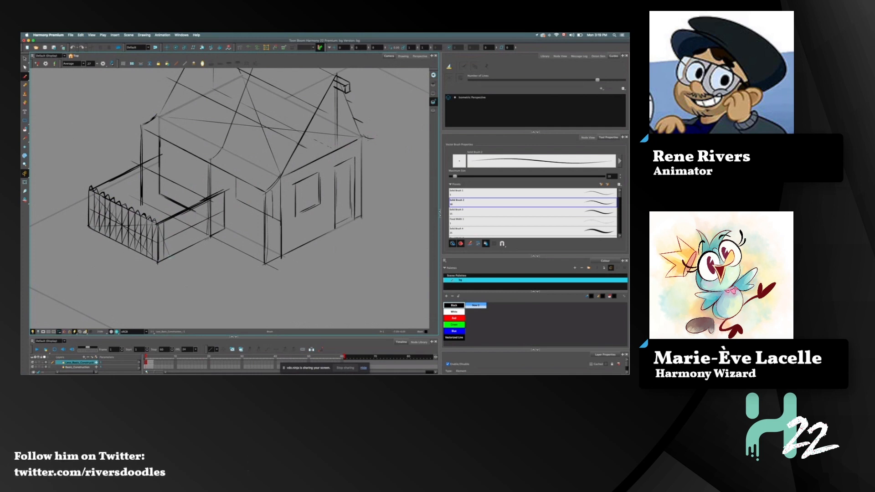
- Draw evenly spaced vertical pickets with pointed tops along the fence's side face, with the guide off
left_click_drag(169, 257, 168, 224)
key("ctrl+z")
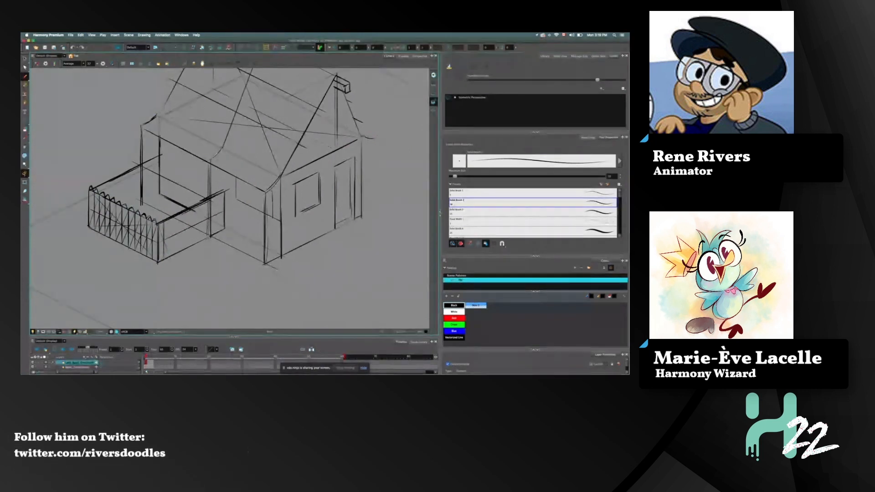
left_click_drag(170, 254, 168, 222)
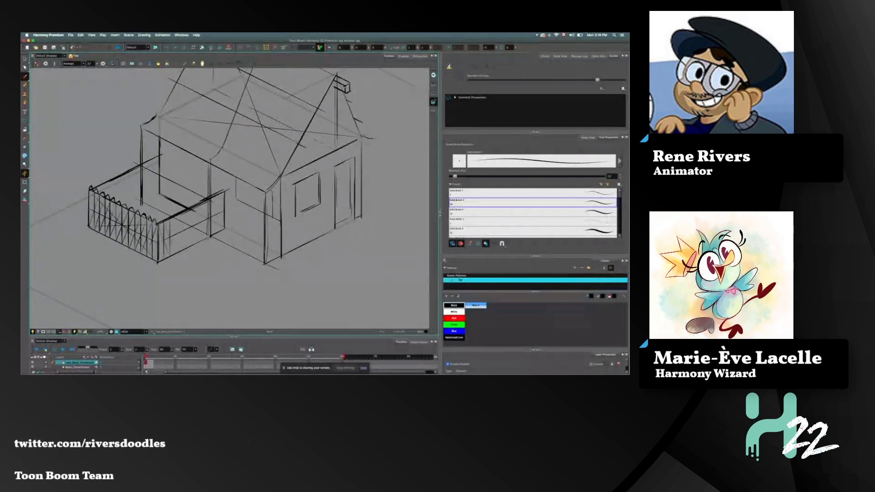
left_click_drag(178, 238, 177, 217)
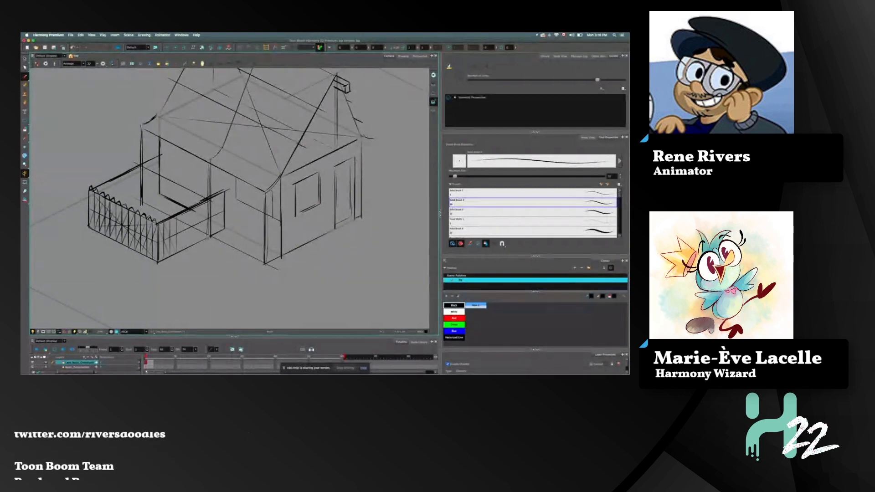
key("super+z")
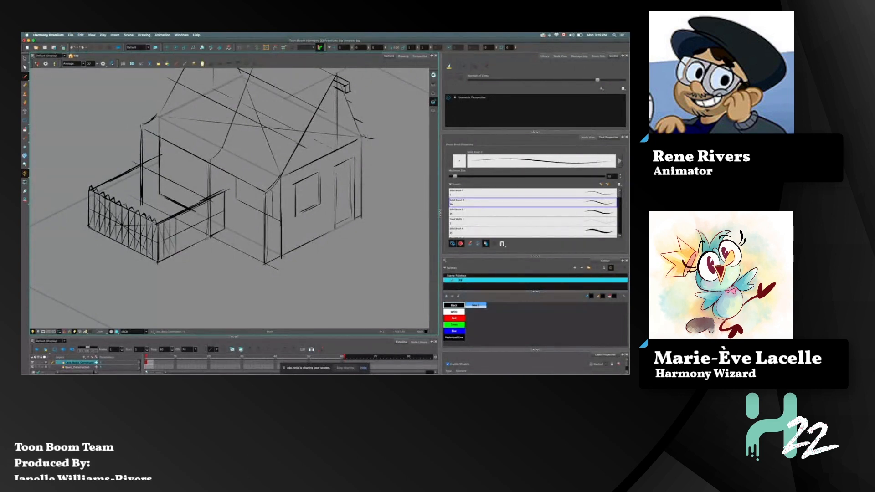
left_click_drag(183, 250, 183, 217)
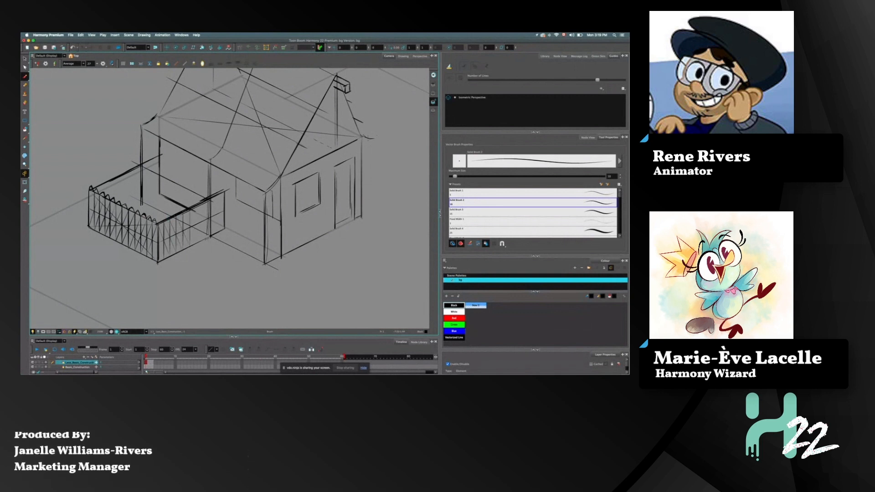
left_click_drag(184, 219, 183, 210)
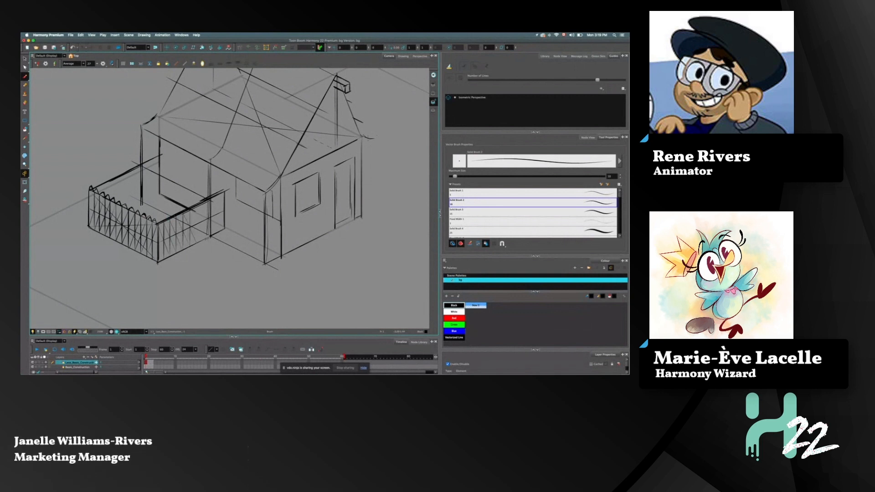
left_click_drag(196, 238, 204, 207)
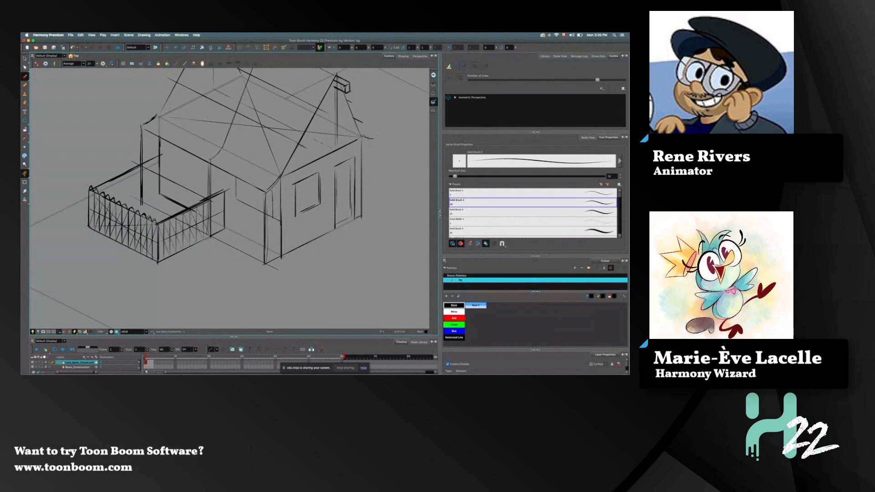
key("super+z")
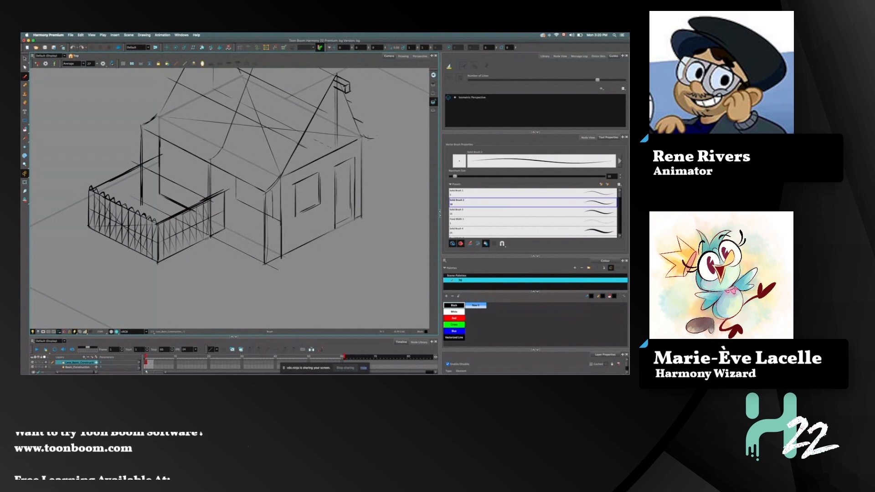
key("super+shift+z")
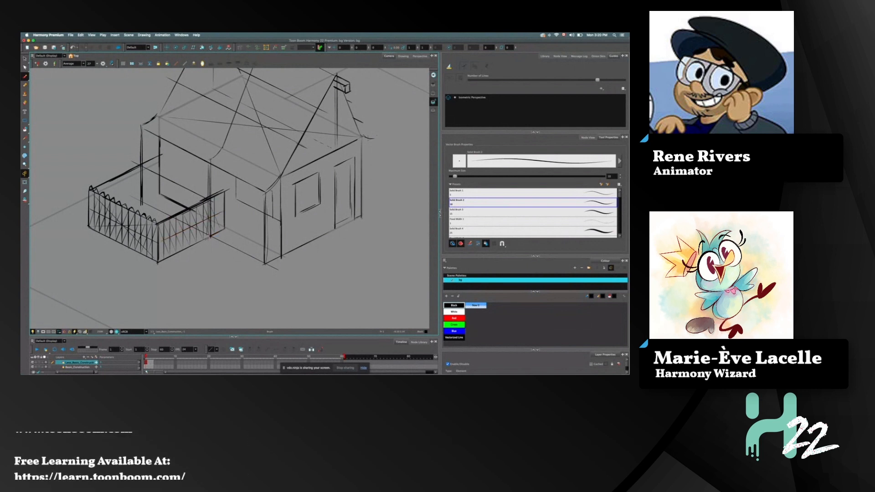
left_click_drag(221, 233, 222, 195)
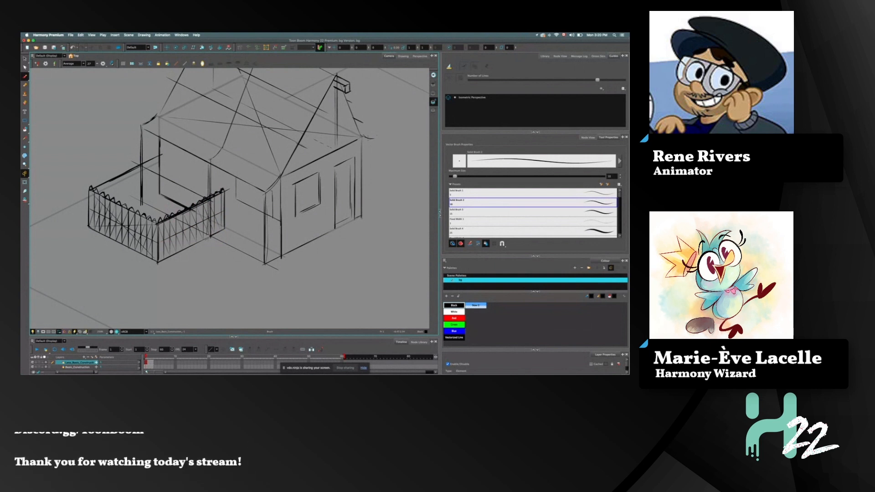
- Activate the Isometric Perspective guide again and bring the sunken box below the house into view
left_click_drag(91, 209, 158, 230)
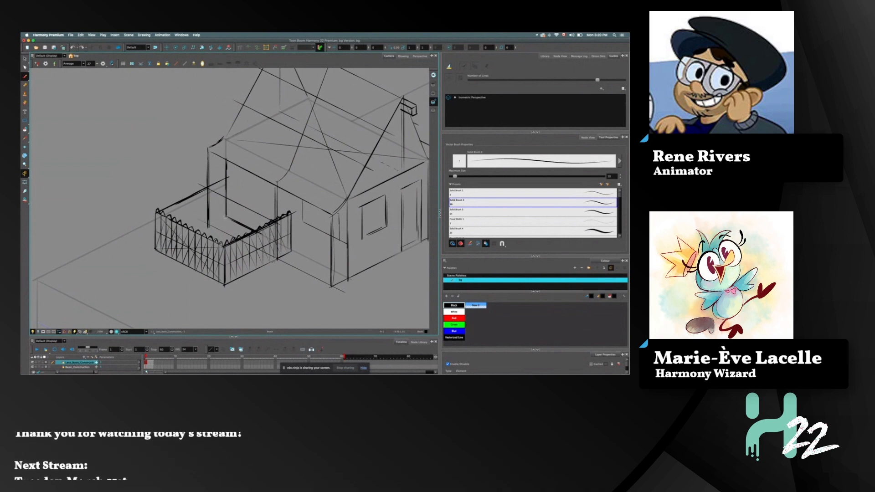
left_click(473, 97)
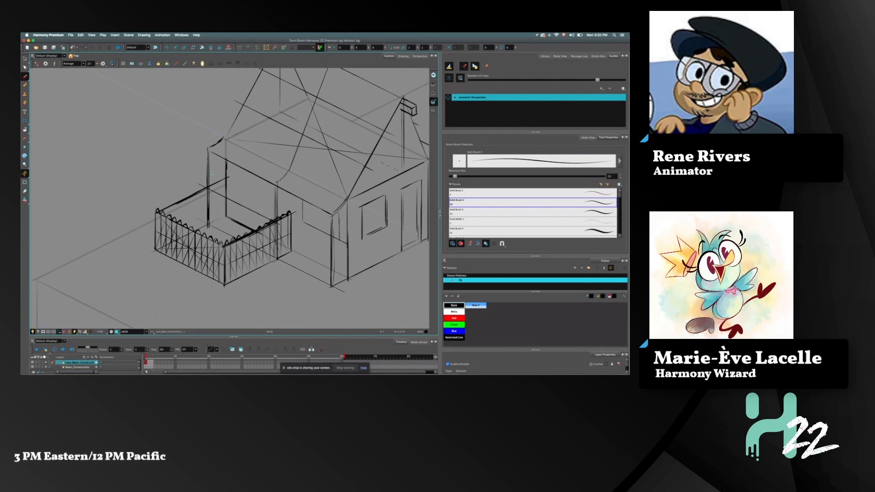
left_click_drag(305, 289, 182, 221)
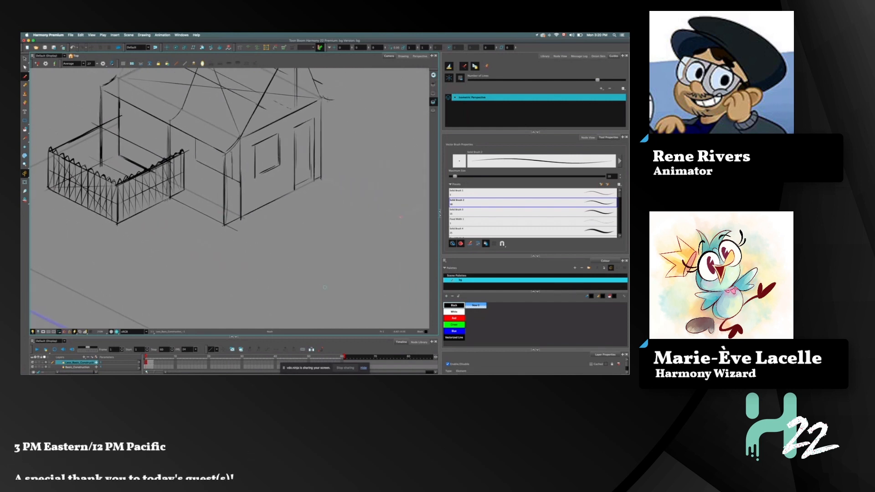
scroll(89, 226, "up", 5)
scroll(83, 261, "down", 6)
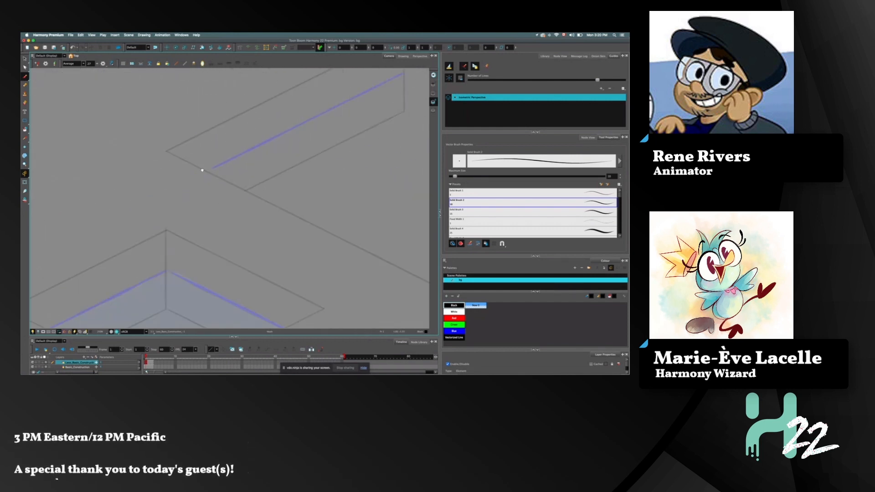
scroll(119, 206, "right", 3)
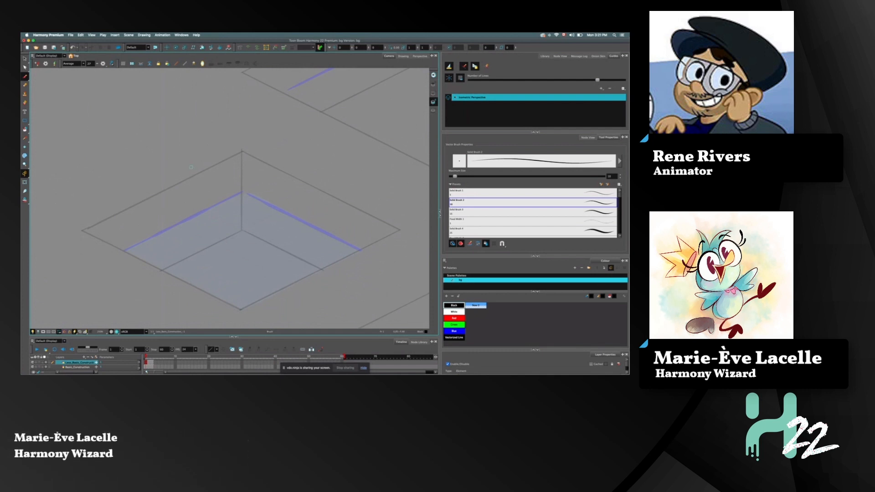
mouse_move(203, 171)
left_mouse_down()
mouse_move(204, 205)
mouse_move(184, 221)
mouse_move(204, 240)
mouse_move(183, 181)
left_mouse_up()
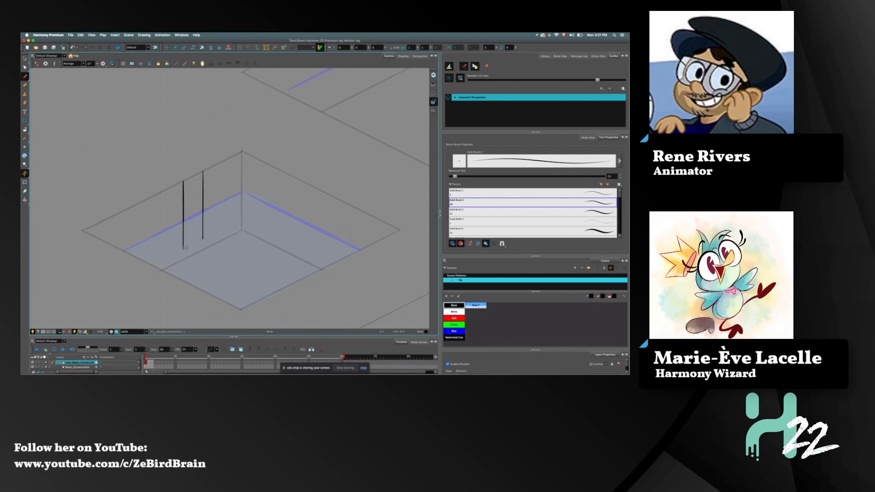
key("2")
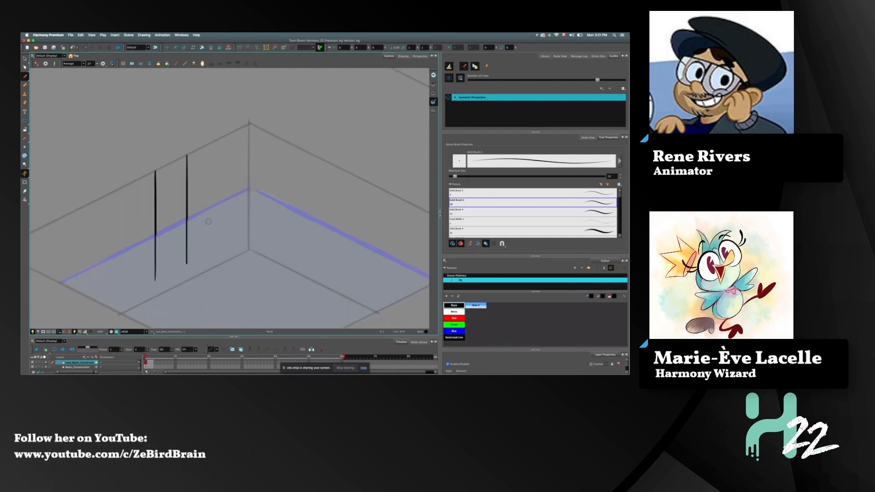
scroll(113, 235, "left", 3)
scroll(113, 235, "down", 2)
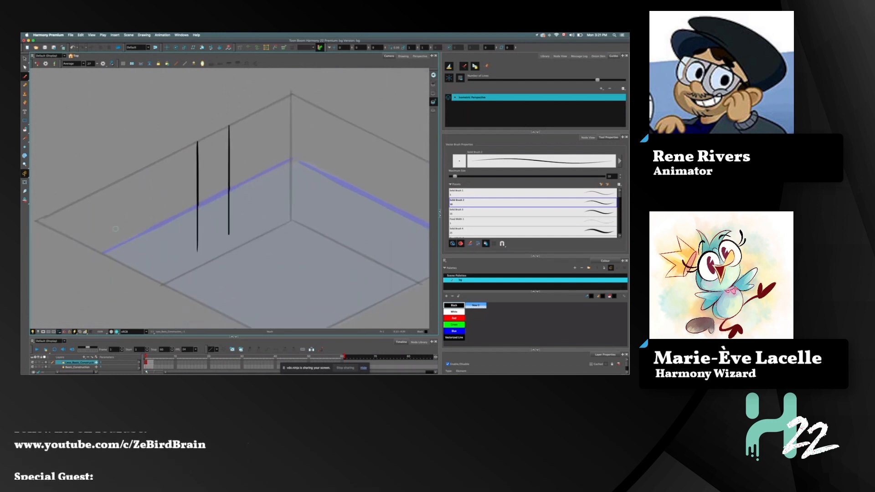
key("ctrl+z")
key("ctrl+z")
key("ctrl+z")
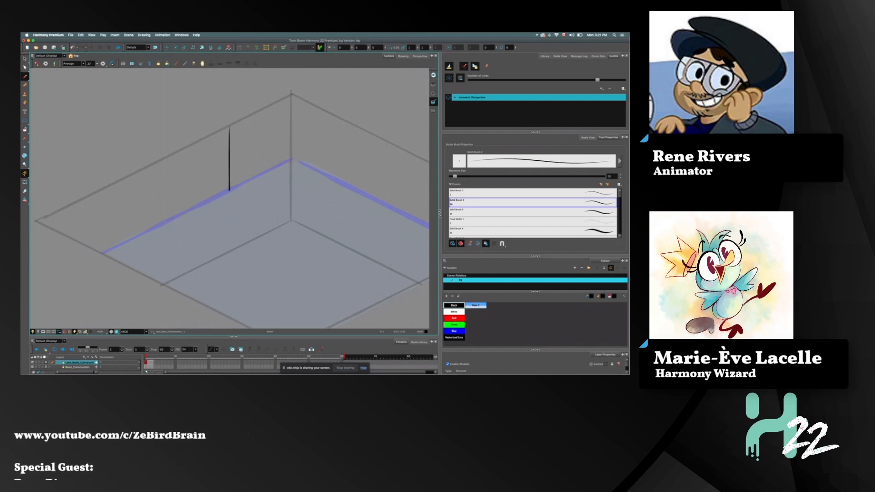
key("ctrl+z")
- Draw two parallel vertical ladder rails on the sunken box's back-left wall, from the rim down to the floor
mouse_move(168, 182)
left_mouse_down()
mouse_move(194, 289)
mouse_move(146, 199)
mouse_move(215, 304)
left_mouse_up()
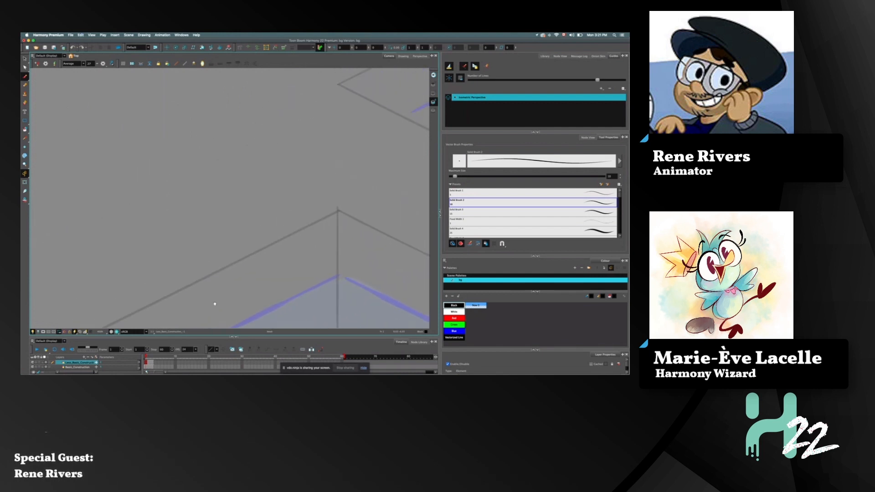
scroll(215, 304, "up", 3)
scroll(211, 289, "left", 1)
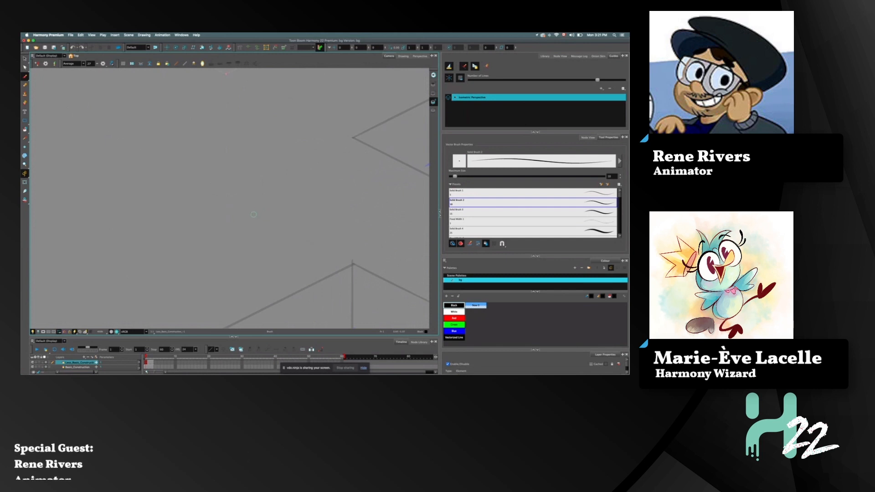
scroll(228, 201, "up", 3)
scroll(255, 198, "down", 2)
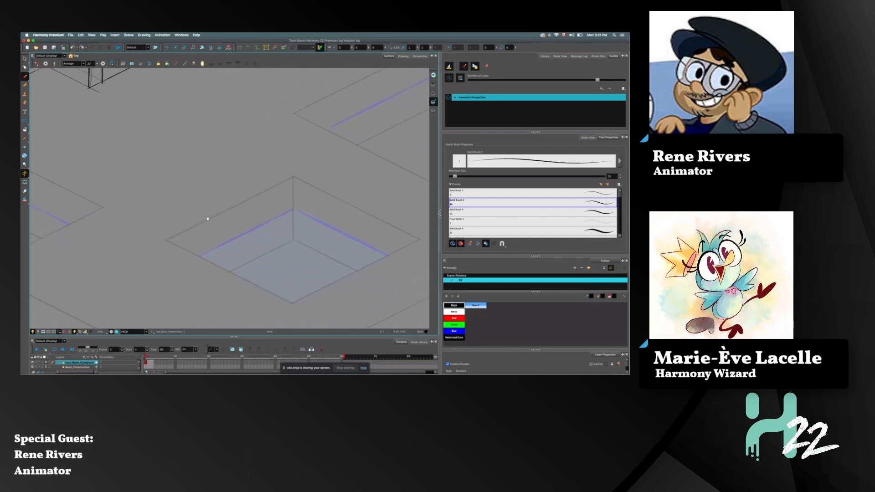
left_click_drag(295, 189, 296, 232)
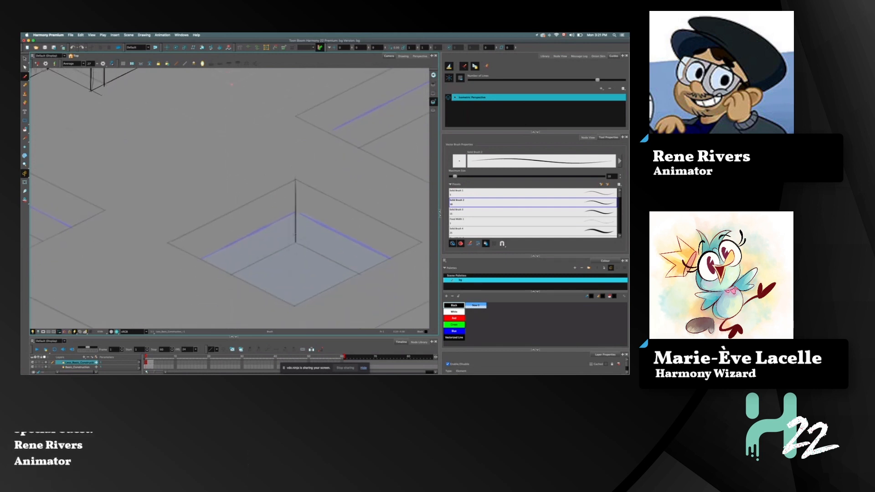
key("ctrl+z")
left_click_drag(271, 192, 271, 250)
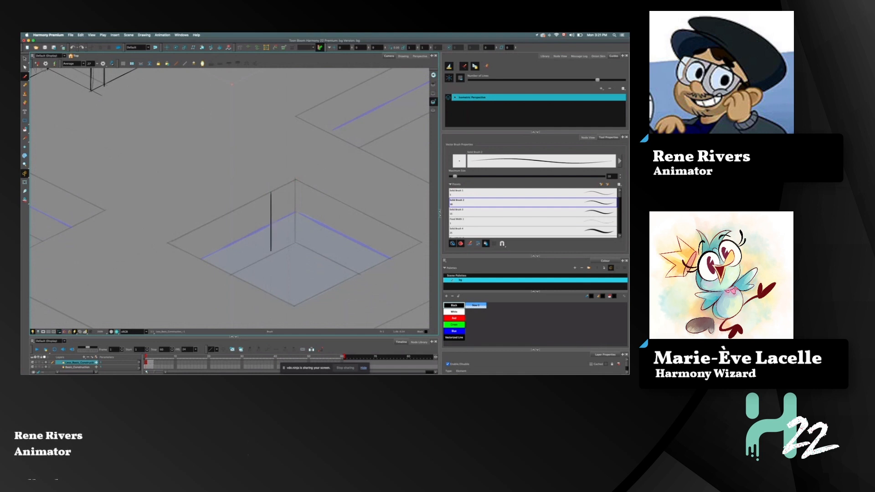
left_click_drag(248, 203, 247, 262)
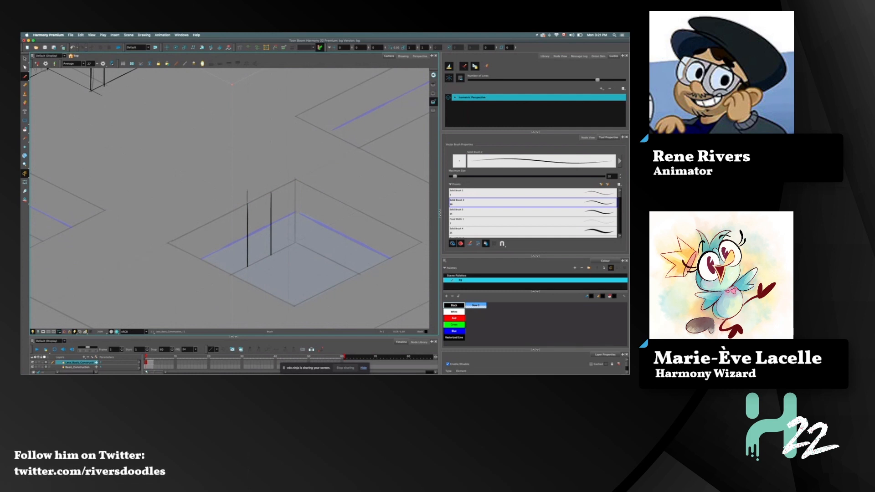
- Try sketching several parallel rungs across the upper part of the two ladder rails, and undo them
left_click_drag(244, 211, 270, 199)
mouse_move(238, 225)
left_mouse_down()
mouse_move(272, 213)
mouse_move(274, 223)
left_mouse_up()
mouse_move(247, 254)
left_mouse_down()
mouse_move(276, 240)
mouse_move(242, 269)
left_mouse_up()
key("super+z")
key("super+z")
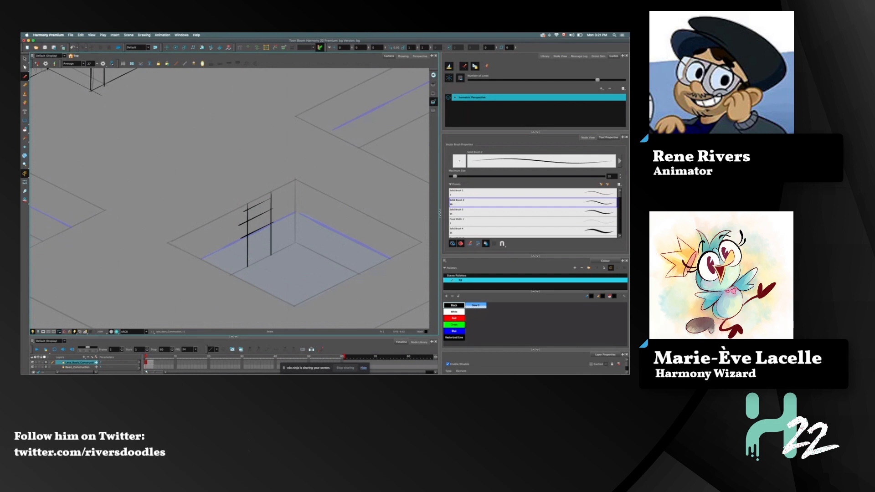
key("super+z")
key("super+z")
key("super+z")
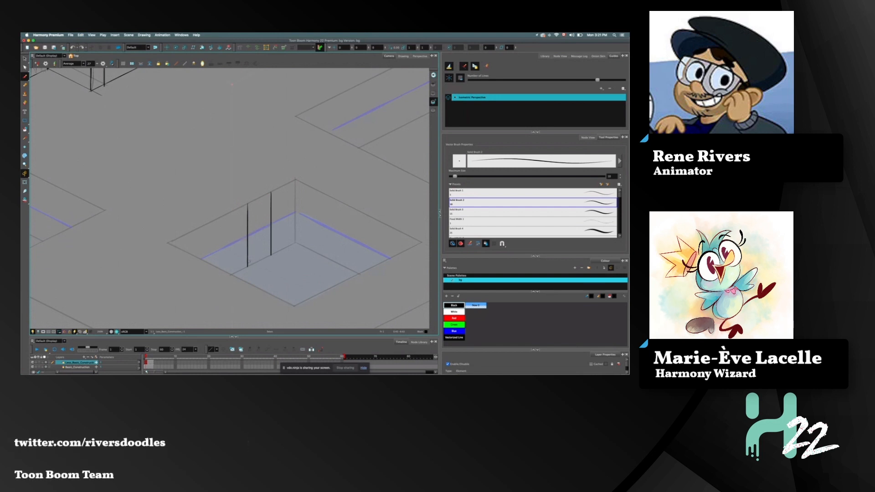
- Try marking evenly spaced red dots between the ladder rails with the guide off, undo them and return to black
left_click(454, 318)
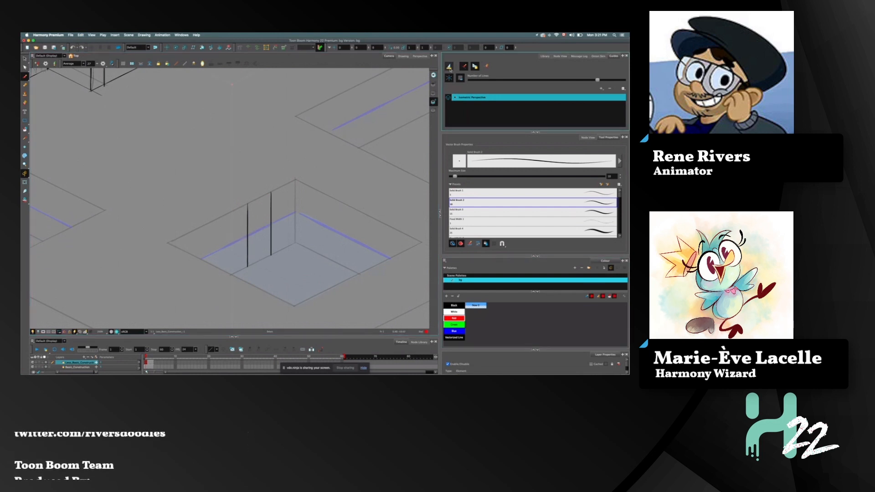
left_click(474, 113)
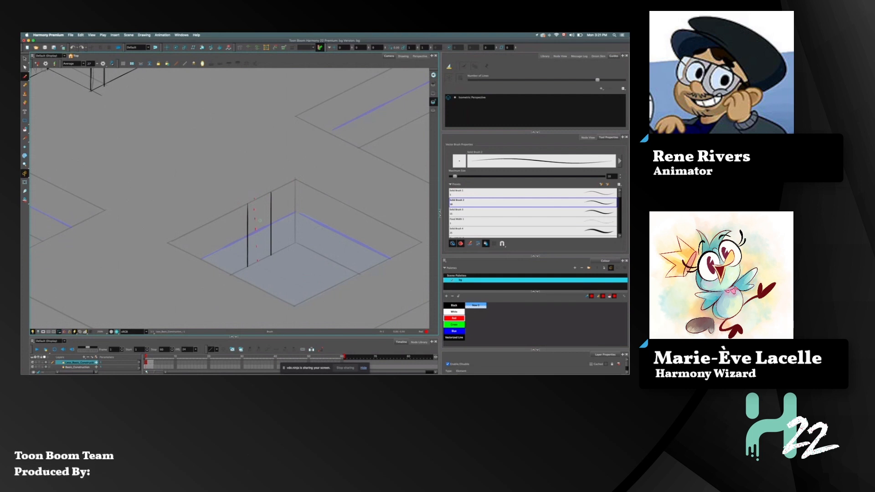
key("super+z")
key("super+z")
key("super+z")
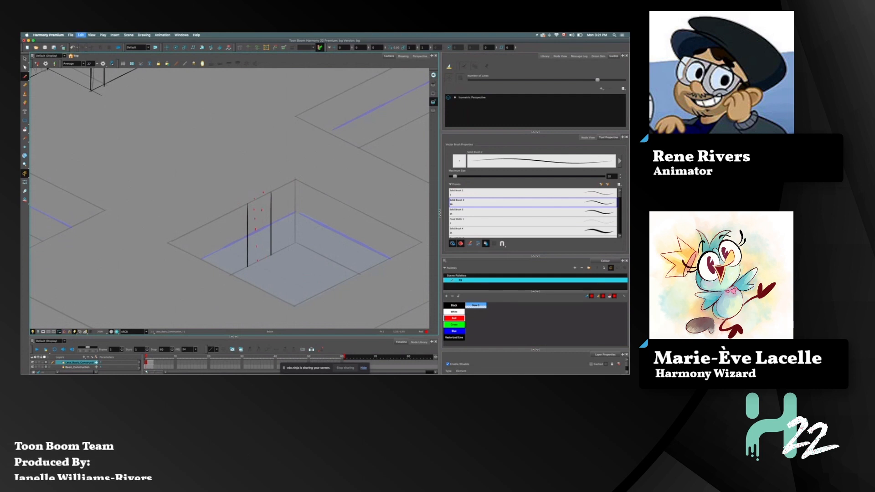
key("super+z")
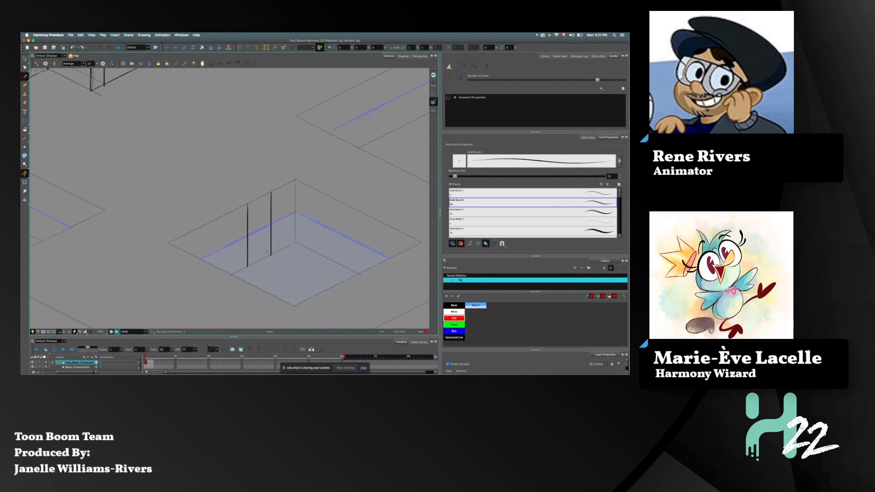
key("super+z")
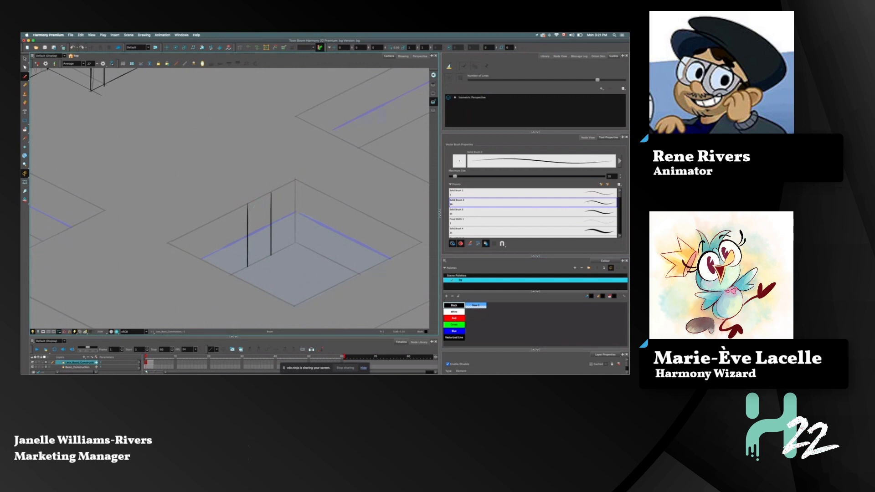
- Try drawing a freehand vertical centre line between the two ladder rails, and undo it
left_click_drag(258, 200, 260, 261)
left_click_drag(261, 199, 260, 261)
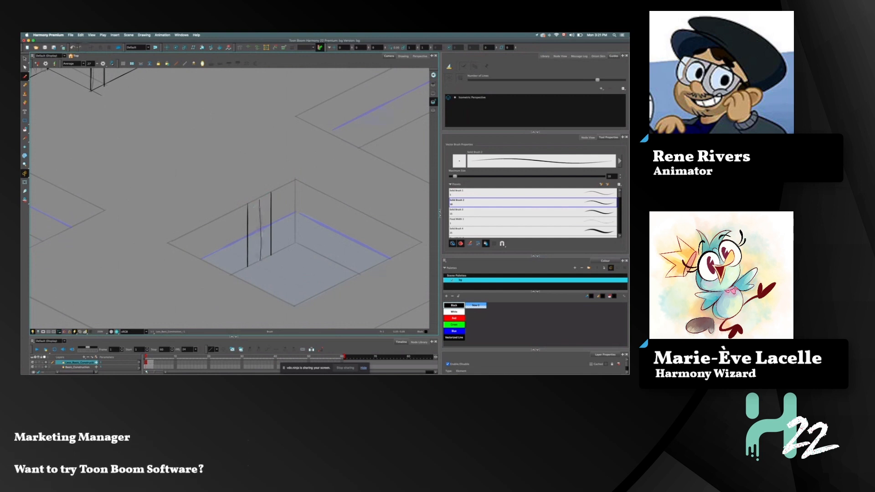
key("super+z")
left_click_drag(258, 198, 260, 261)
key("super+z")
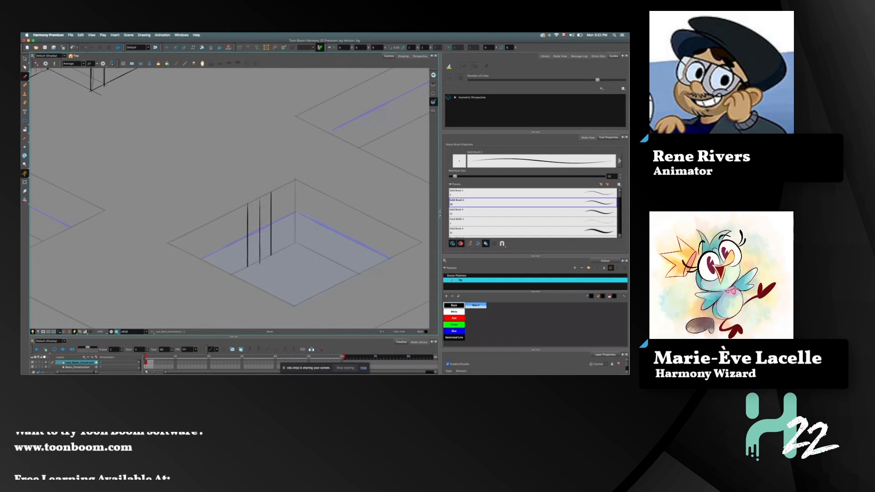
key("super+z")
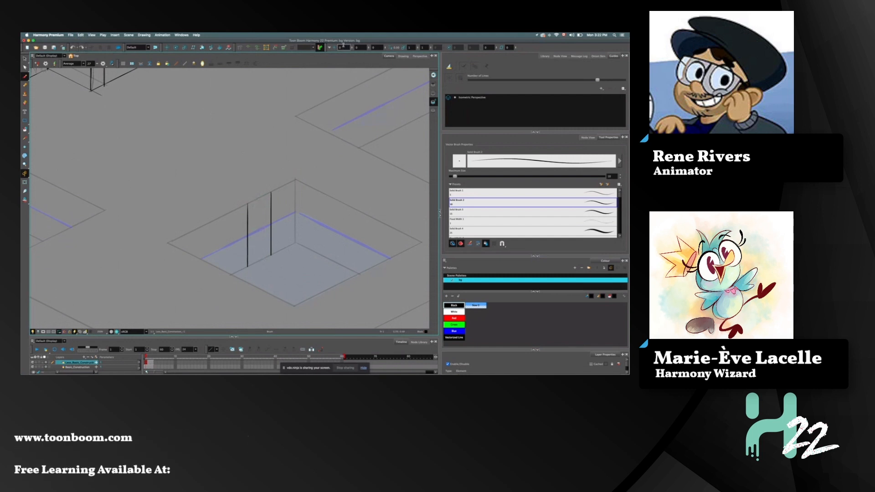
key("XF86AudioRaiseVolume")
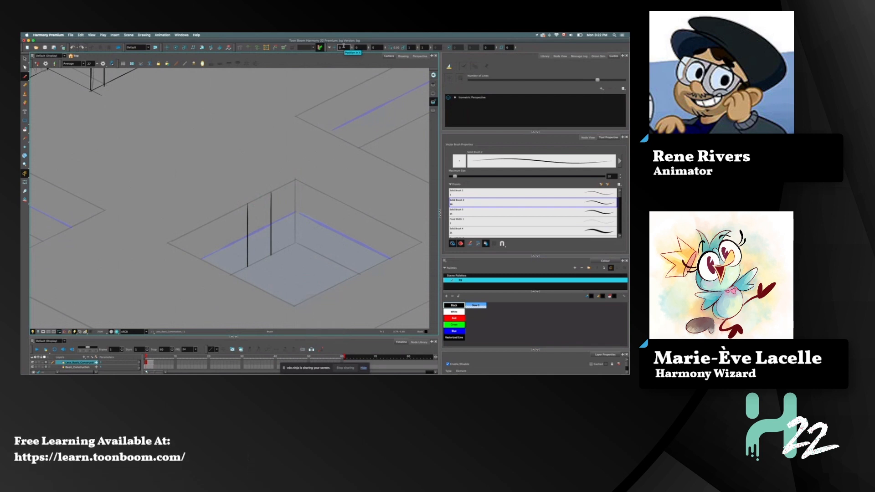
key("XF86AudioRaiseVolume")
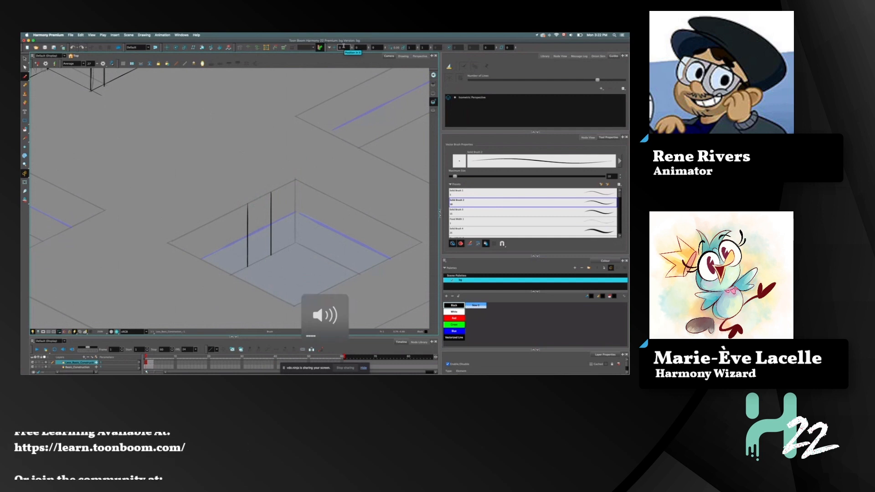
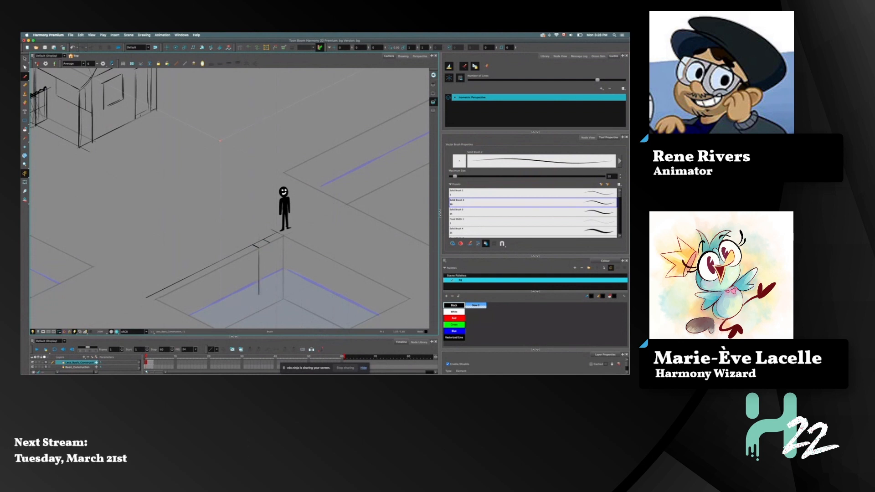
- Try drawing the narrower ladder's vertical rails from the box's rim to its floor, and undo them
left_click_drag(269, 245, 269, 305)
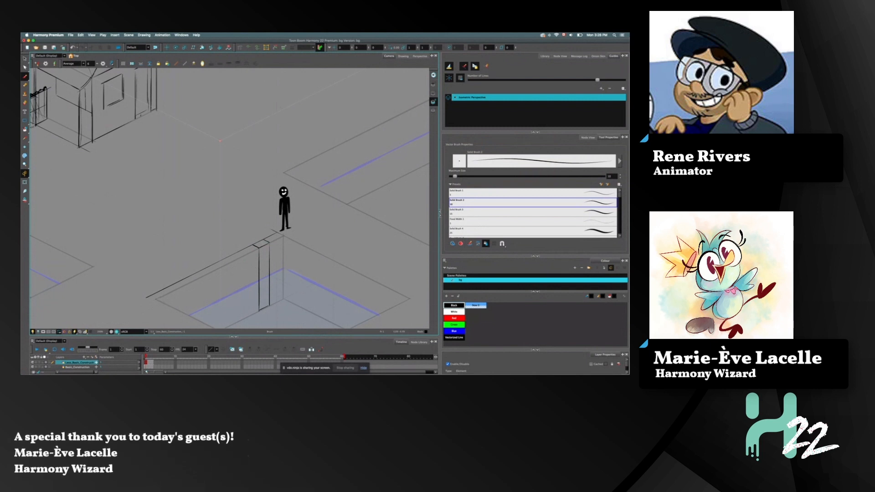
key("ctrl+z")
key("ctrl+z")
key("ctrl+z")
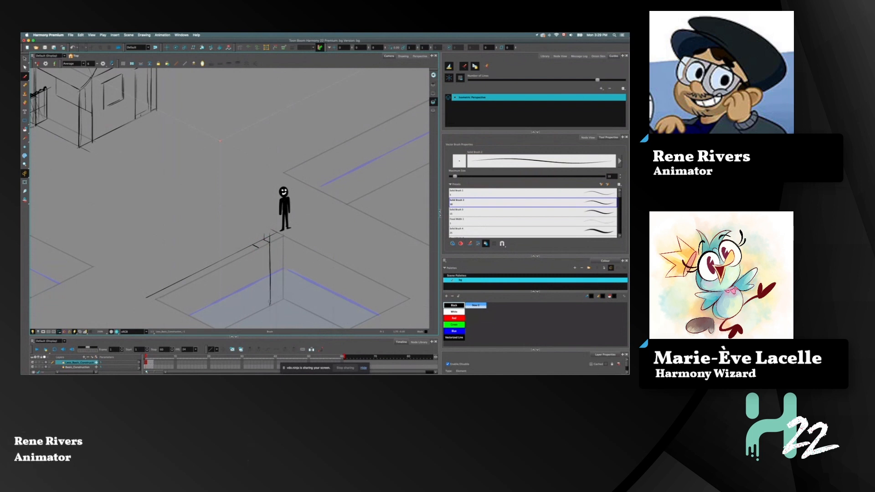
- Draw the narrow ladder's vertical rails from slightly above the box's rim down to the floor
left_click_drag(258, 236, 260, 311)
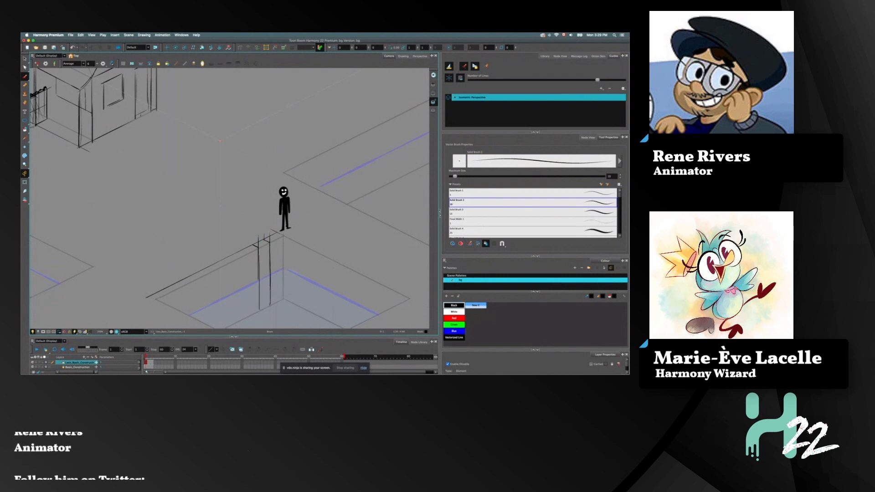
left_click_drag(259, 274, 259, 312)
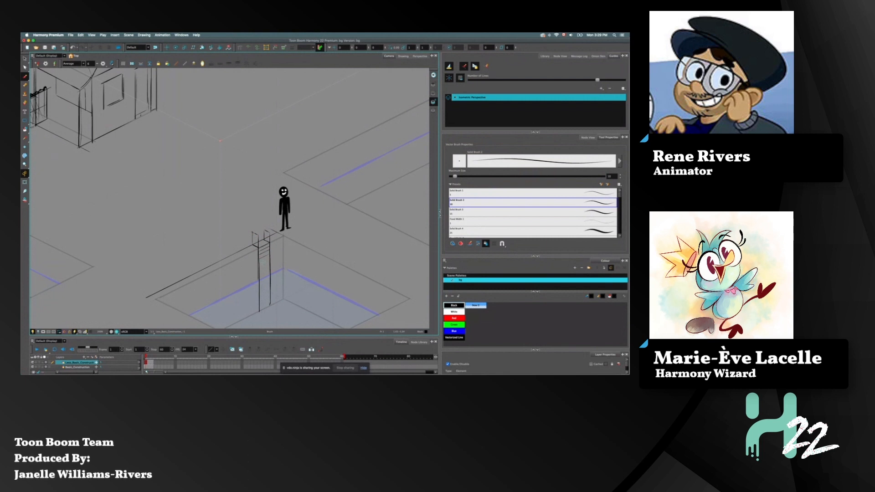
key("super+z")
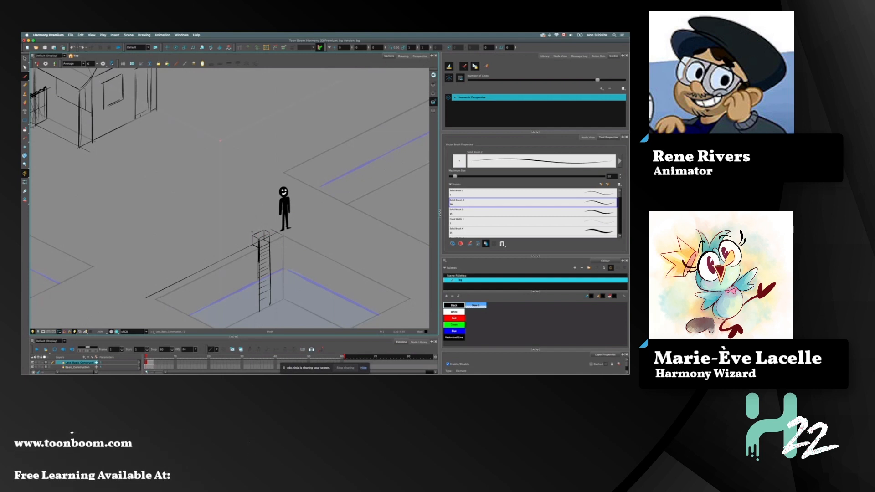
- Trace both ladder rails with thicker vertical strokes from their tops down to the box's floor
left_click_drag(259, 248, 259, 301)
key("super+z")
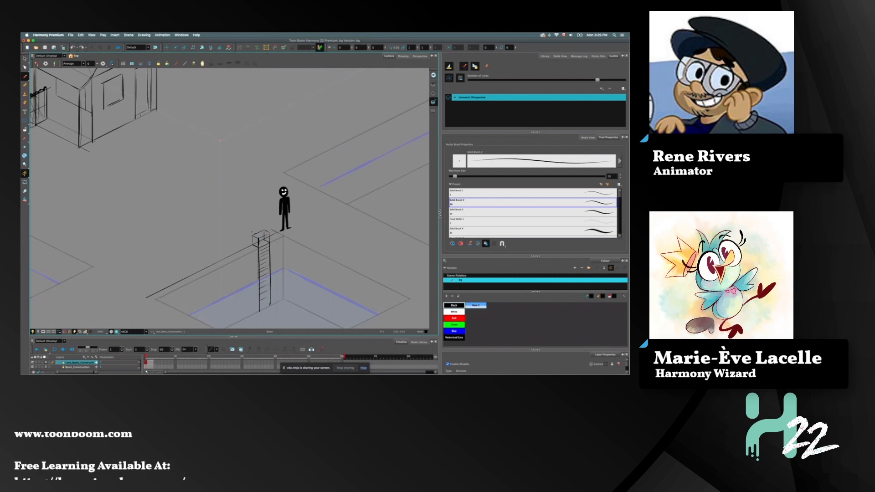
left_click_drag(260, 244, 259, 294)
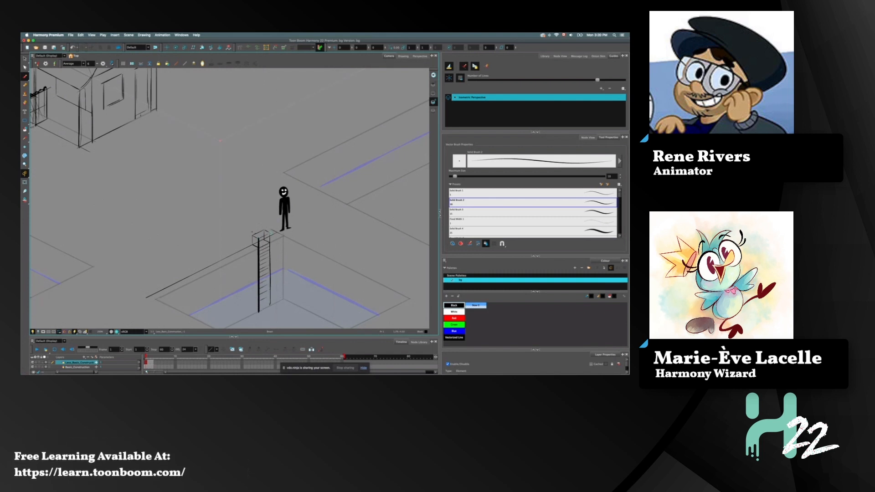
left_click_drag(271, 237, 271, 305)
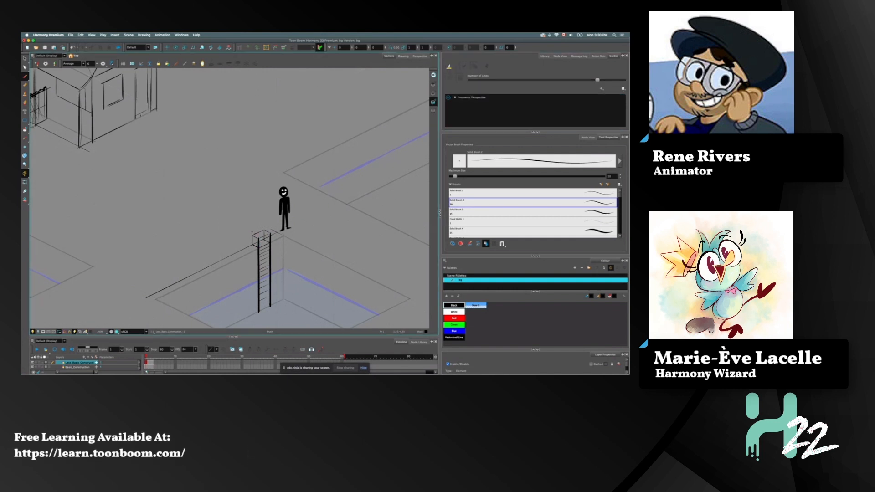
- Draw curved handles over both rail tops with the guide off, and darken the rungs with the Isometric Perspective guide active
key("super+z")
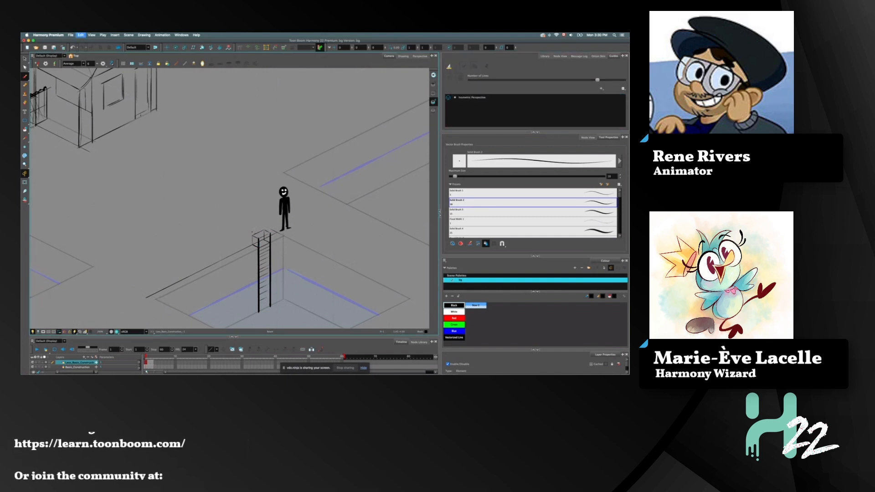
left_click(538, 97)
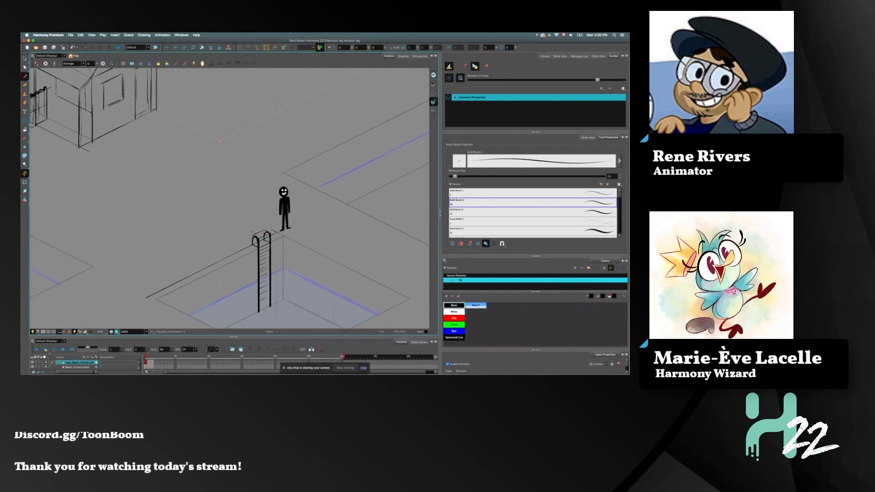
left_click(446, 71)
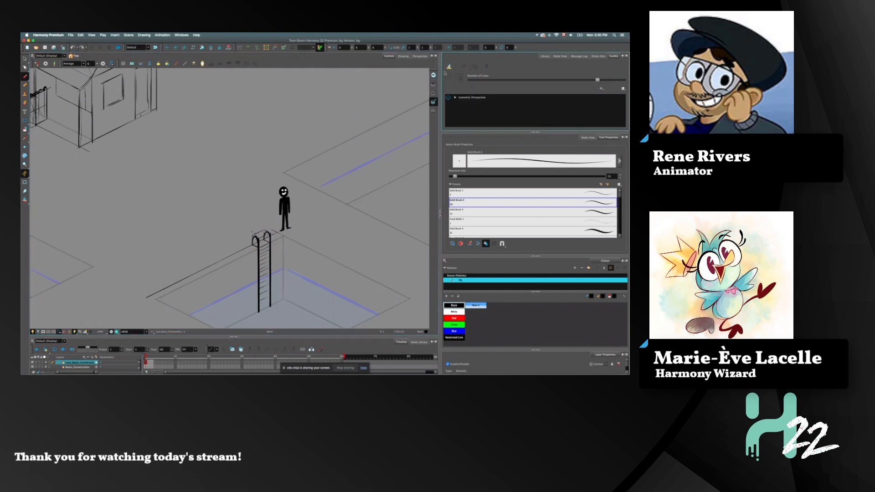
left_click(469, 97)
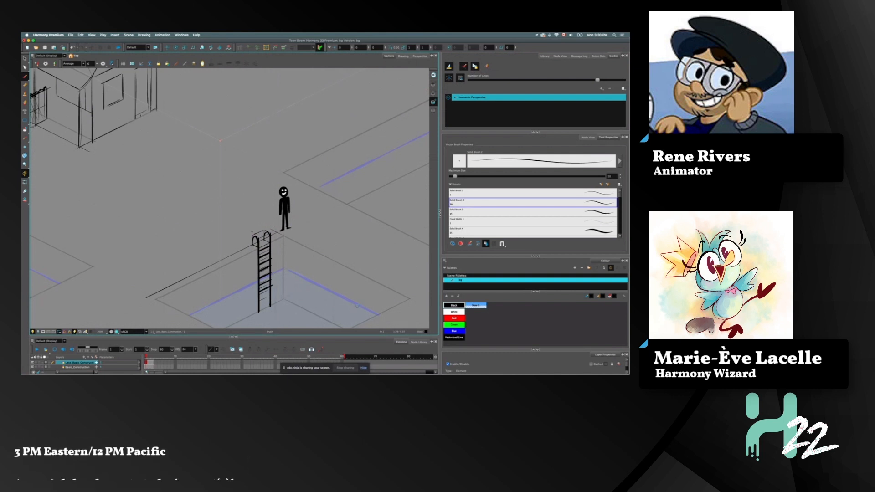
- Draw a small isometric cube near the sunken box, and thicken its top and outer vertical edges
scroll(357, 305, "down", 3)
scroll(357, 305, "right", 3)
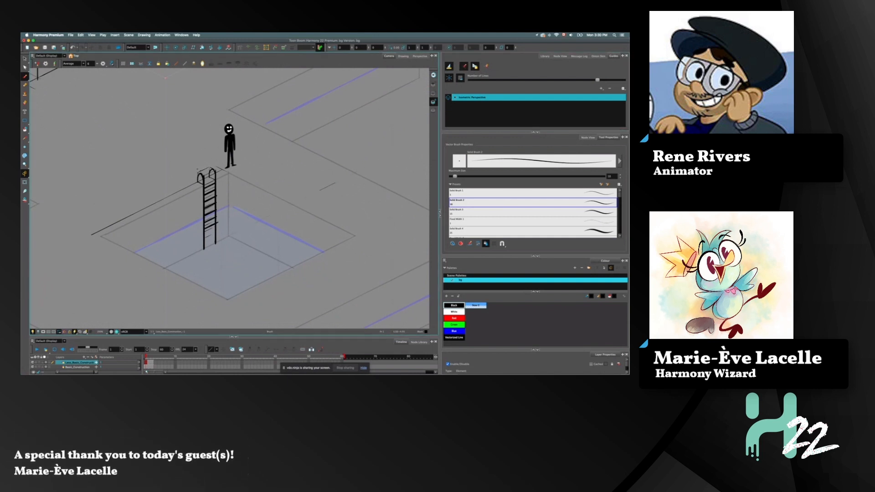
mouse_move(319, 191)
left_mouse_down()
mouse_move(312, 194)
mouse_move(317, 175)
mouse_move(312, 195)
left_mouse_up()
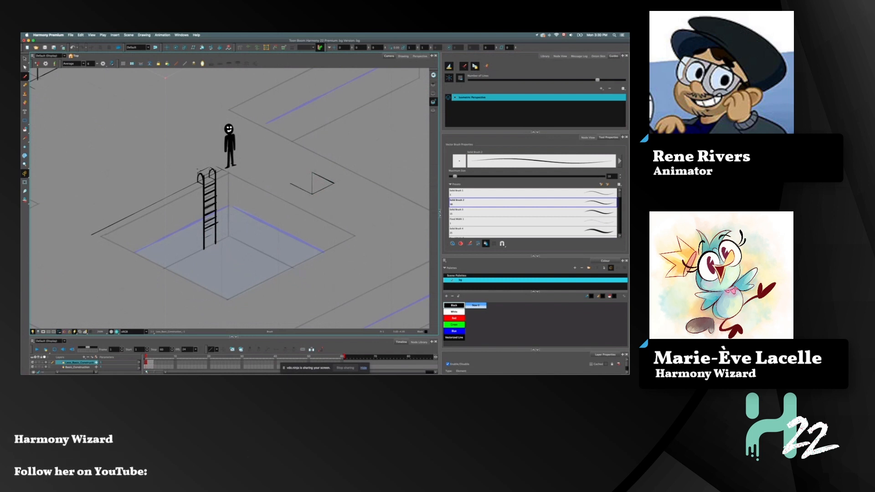
left_click_drag(312, 173, 291, 183)
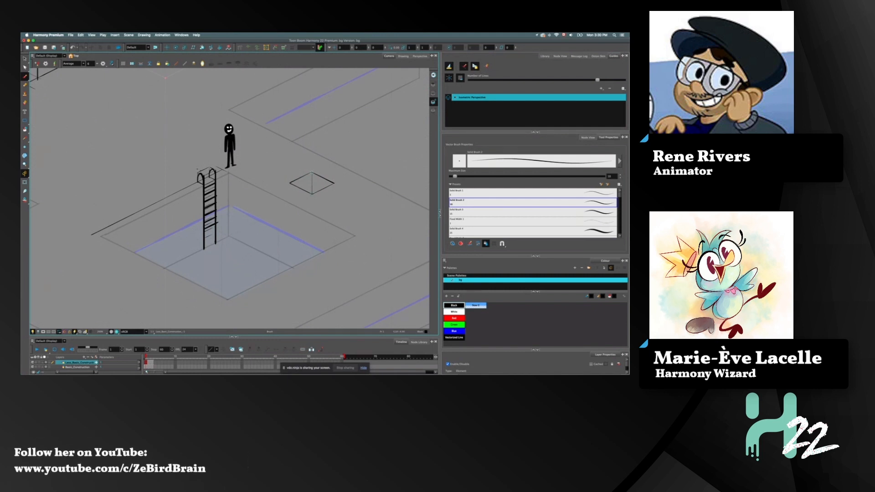
mouse_move(312, 173)
left_mouse_down()
mouse_move(290, 161)
mouse_move(290, 182)
left_mouse_up()
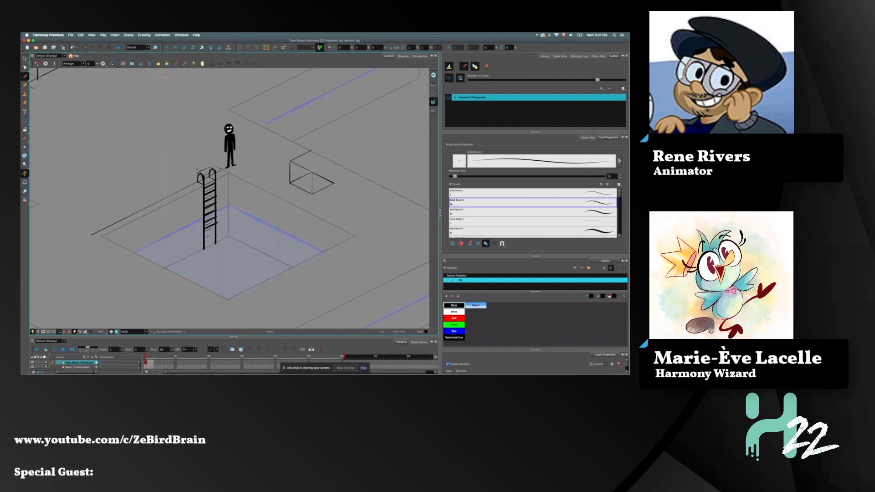
left_click_drag(312, 151, 331, 163)
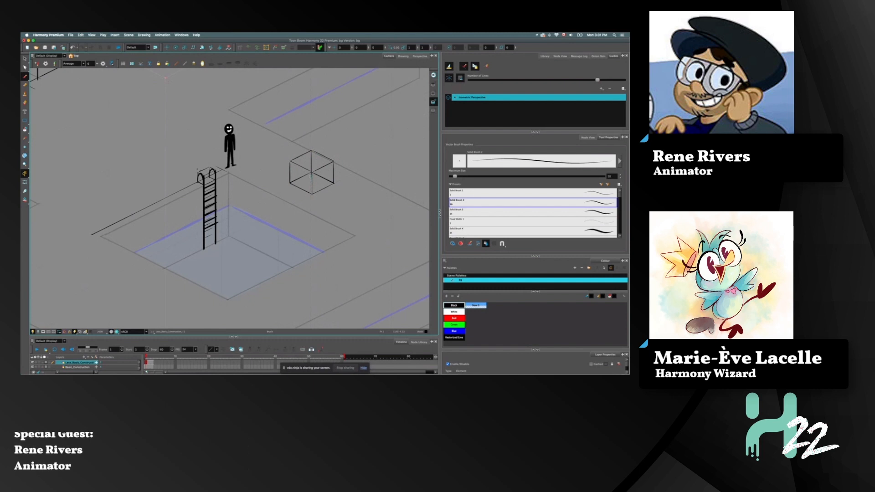
key("super+z")
left_click_drag(312, 153, 312, 180)
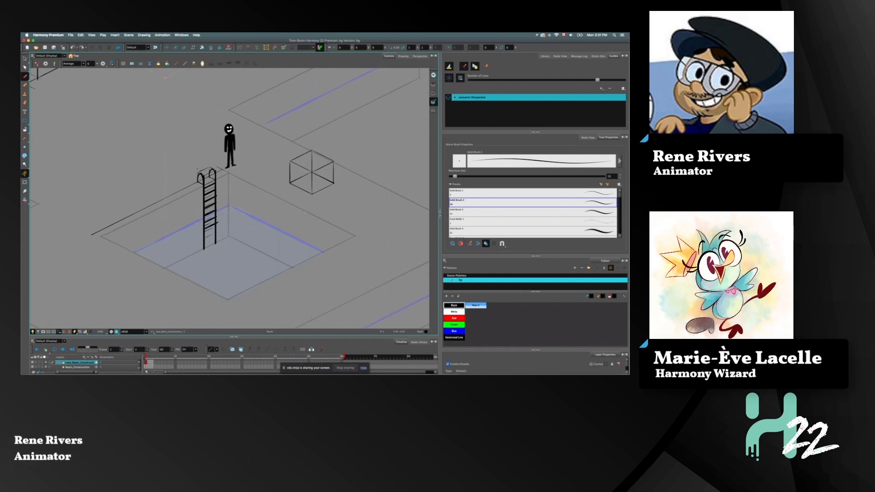
left_click(25, 58)
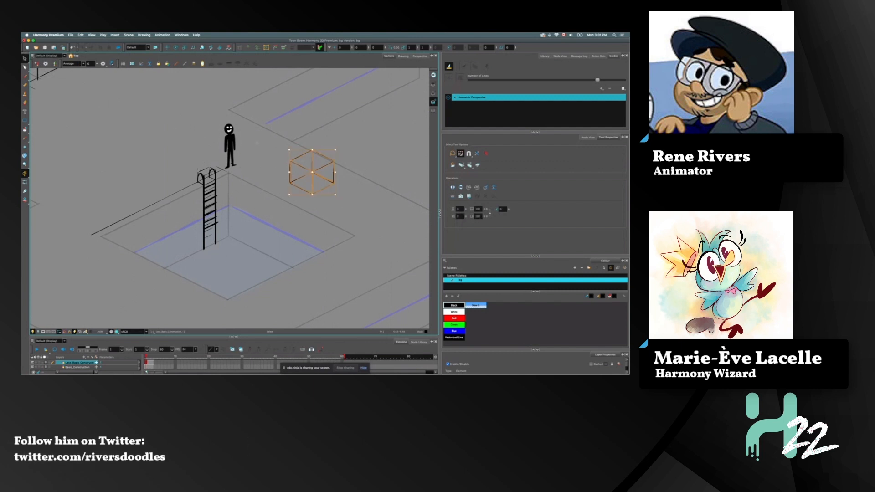
left_click(25, 77)
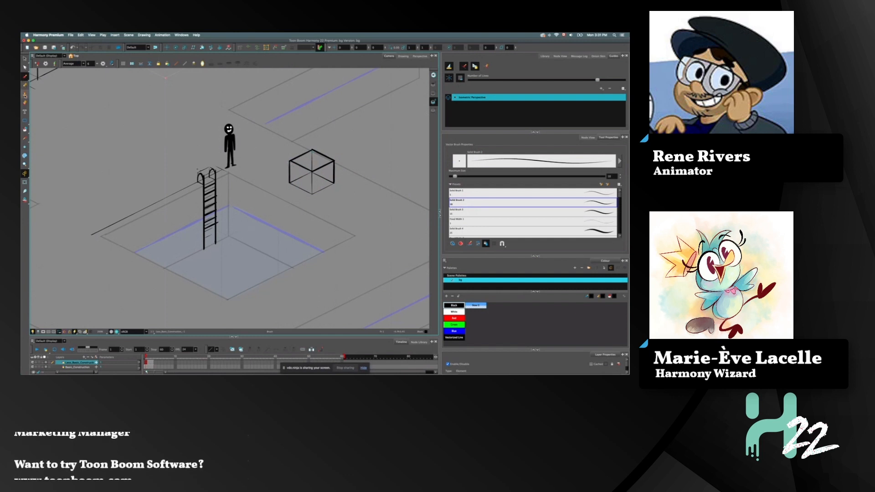
- Switch to the Stencil Brush and add a new colour swatch to the palette
left_click(25, 76)
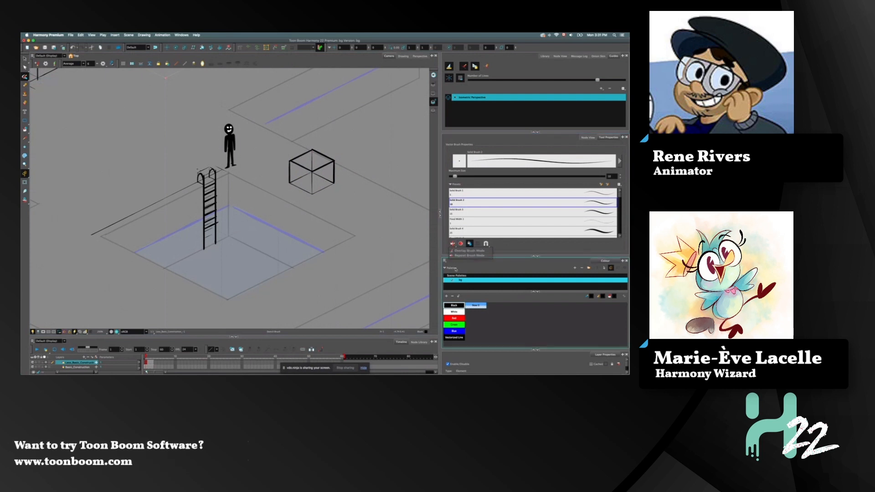
left_click(447, 296)
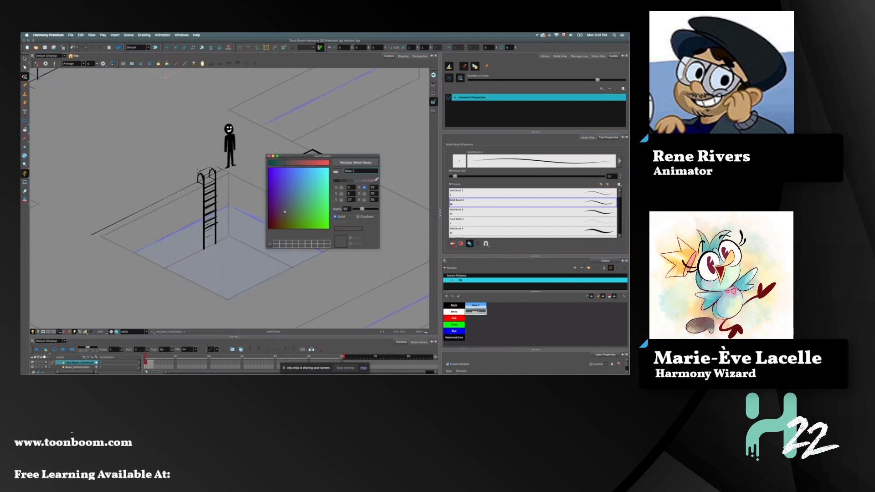
key("Escape")
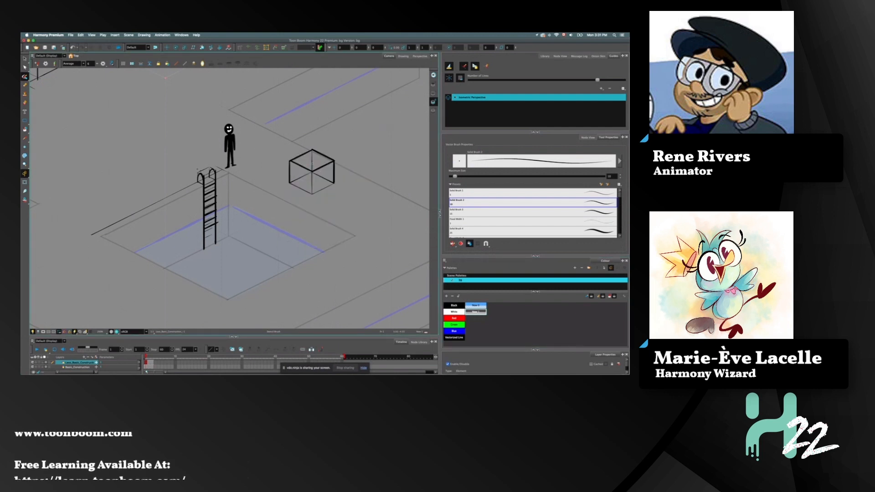
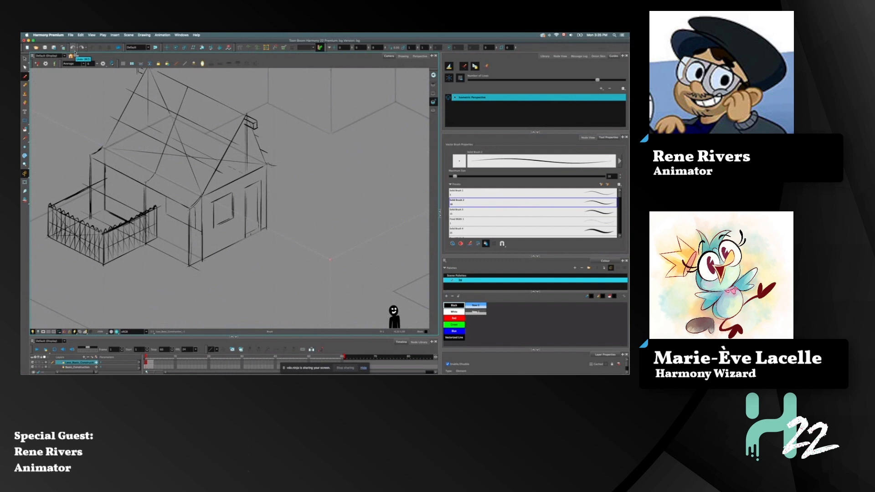
- Sketch a tilted rectangular frame beside the house, undo the line inside it, and draw a round smiling face there with the guide off
mouse_move(376, 161)
left_mouse_down()
mouse_move(318, 156)
mouse_move(312, 237)
mouse_move(379, 245)
mouse_move(389, 168)
mouse_move(330, 213)
left_mouse_up()
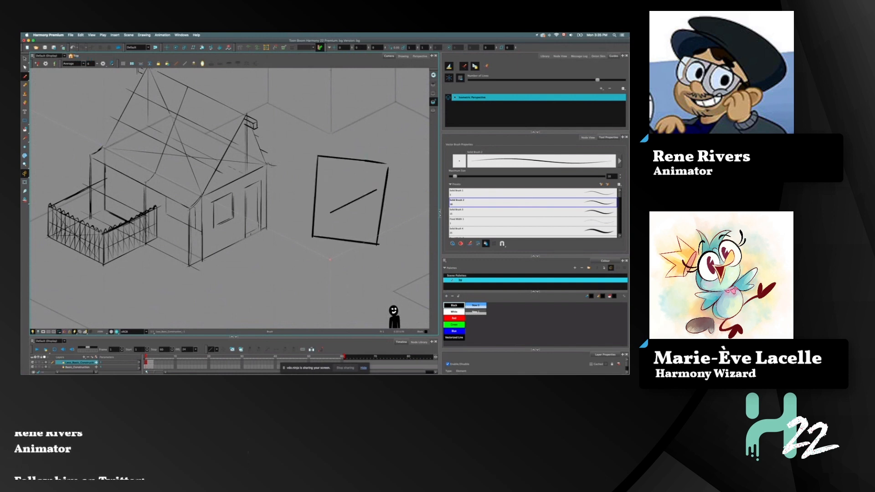
key("ctrl+z")
mouse_move(365, 172)
left_mouse_down()
mouse_move(377, 217)
mouse_move(370, 199)
left_mouse_up()
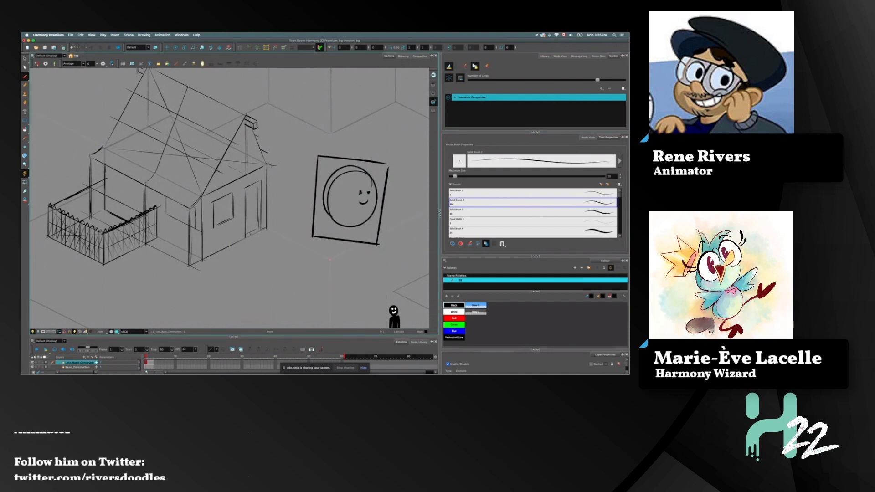
- Sketch loose test strokes with crossing diagonals and a row of vertical lines
mouse_move(389, 161)
left_mouse_down()
mouse_move(308, 220)
mouse_move(349, 241)
mouse_move(392, 147)
left_mouse_up()
mouse_move(273, 182)
left_mouse_down()
mouse_move(205, 150)
mouse_move(206, 89)
left_mouse_up()
mouse_move(171, 187)
left_mouse_down()
mouse_move(269, 196)
mouse_move(165, 258)
left_mouse_up()
left_click_drag(170, 204, 165, 290)
mouse_move(166, 290)
left_mouse_down()
mouse_move(267, 301)
mouse_move(272, 199)
left_mouse_up()
mouse_move(172, 208)
left_mouse_down()
mouse_move(272, 209)
mouse_move(165, 222)
mouse_move(264, 256)
left_mouse_up()
left_click_drag(165, 276, 255, 279)
left_click_drag(242, 196, 238, 303)
left_click_drag(225, 184, 221, 296)
left_click_drag(193, 191, 185, 303)
left_click_drag(173, 189, 170, 266)
- Select and delete the test sketches made beside the house
key("alt+s")
key("ctrl+a")
key("Delete")
left_click(251, 150)
key("Delete")
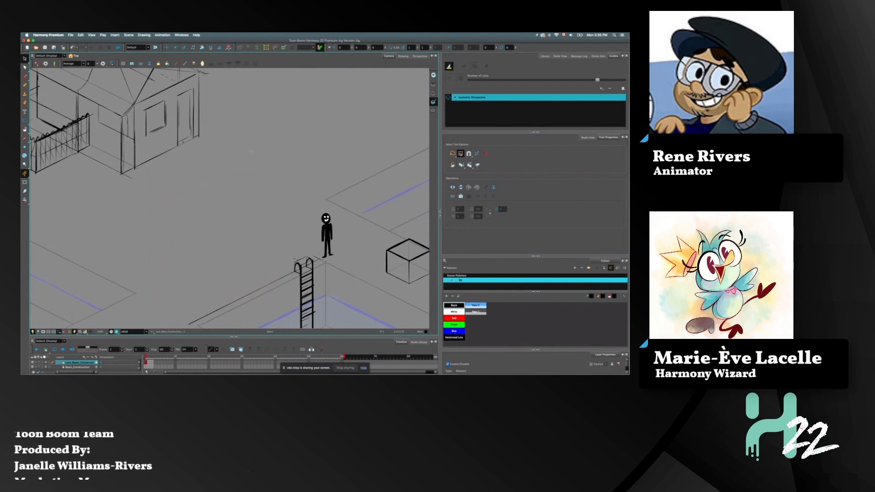
- Show the Game toolbar and open an enlarged screenshot of its icons
right_click(524, 48)
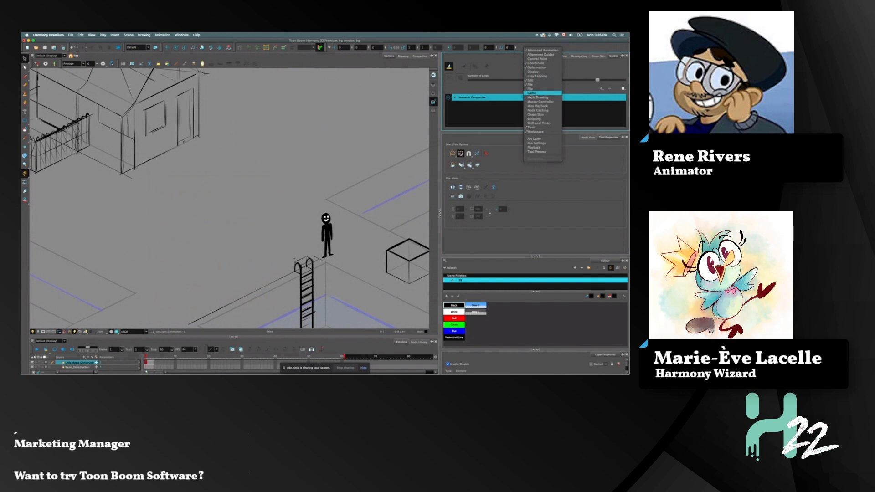
left_click(530, 93)
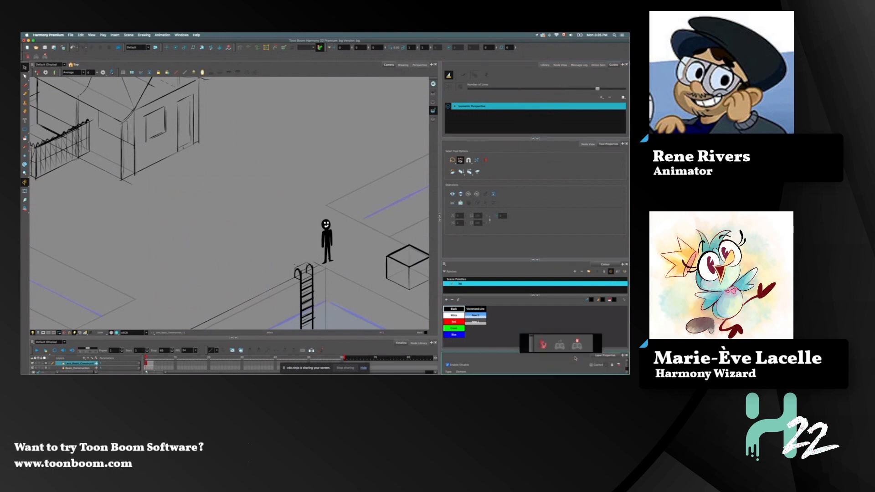
left_click_drag(377, 198, 251, 81)
left_click_drag(308, 107, 554, 326)
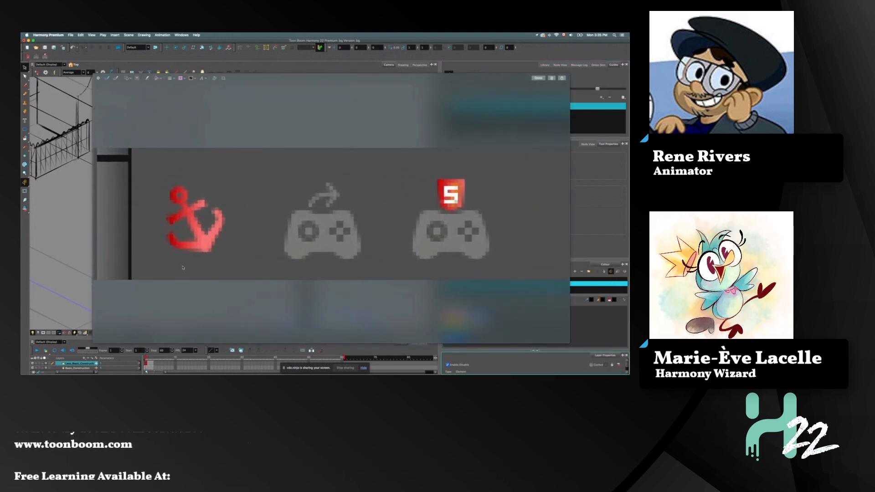
- Mark the anchor and both gamepad icons with magenta strokes, undo the marks, and close the screenshot
left_click_drag(137, 263, 255, 263)
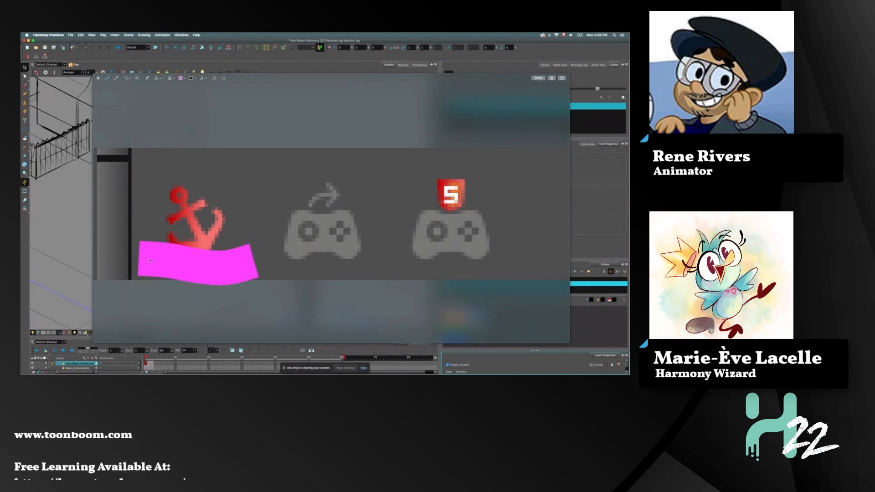
key("ctrl+z")
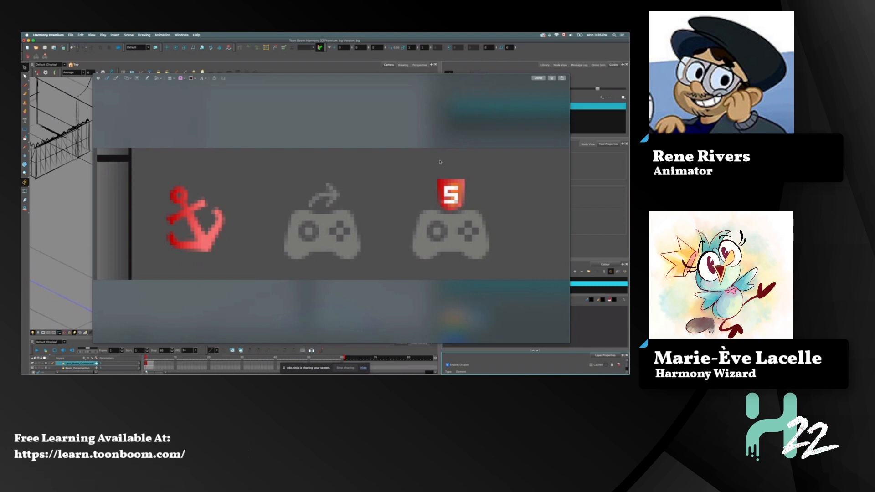
left_click_drag(395, 253, 346, 276)
left_click_drag(506, 255, 469, 279)
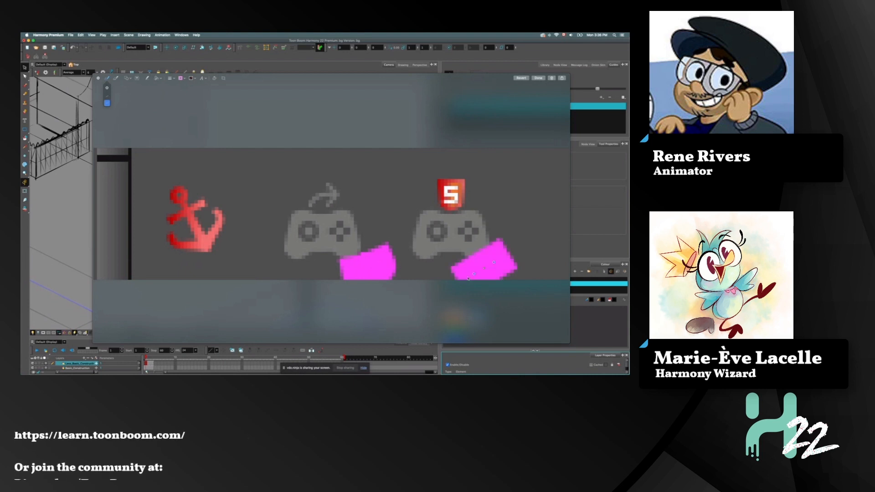
key("super+z")
key("super+z")
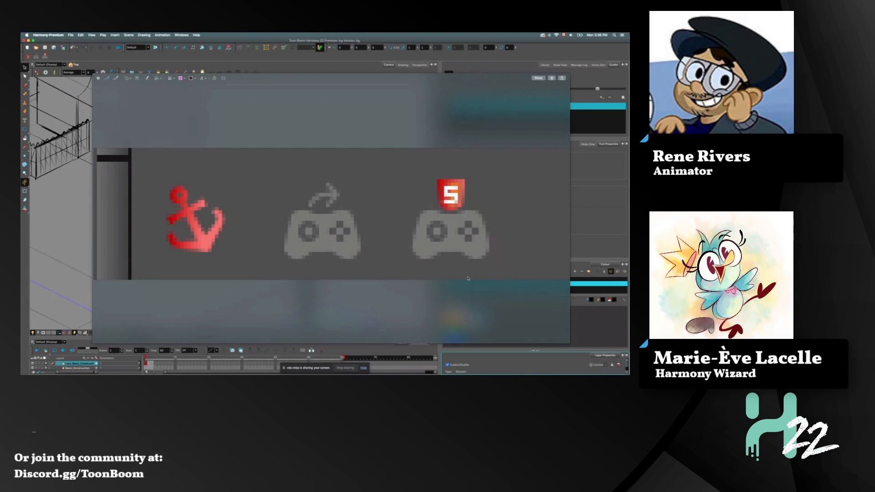
left_click(98, 78)
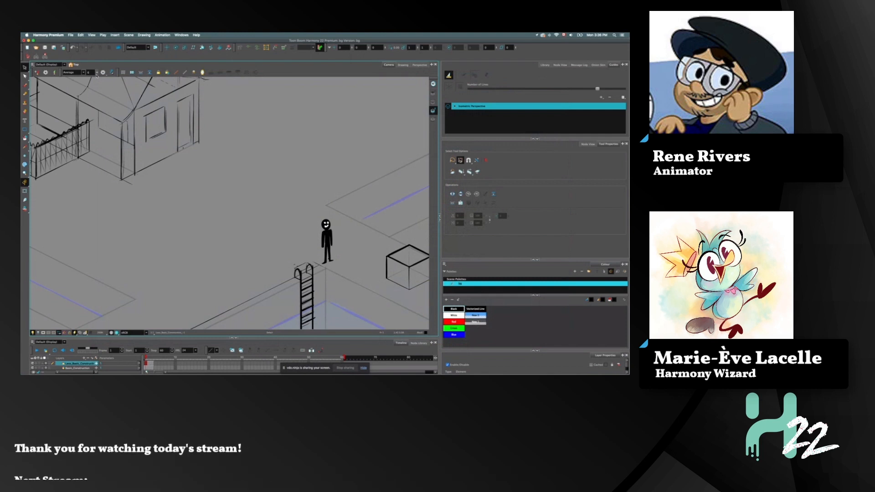
- Select the small cube, try enlarging it to about four times its size, and undo the scaling
mouse_move(226, 238)
left_mouse_down()
mouse_move(185, 189)
mouse_move(199, 233)
mouse_move(75, 182)
left_mouse_up()
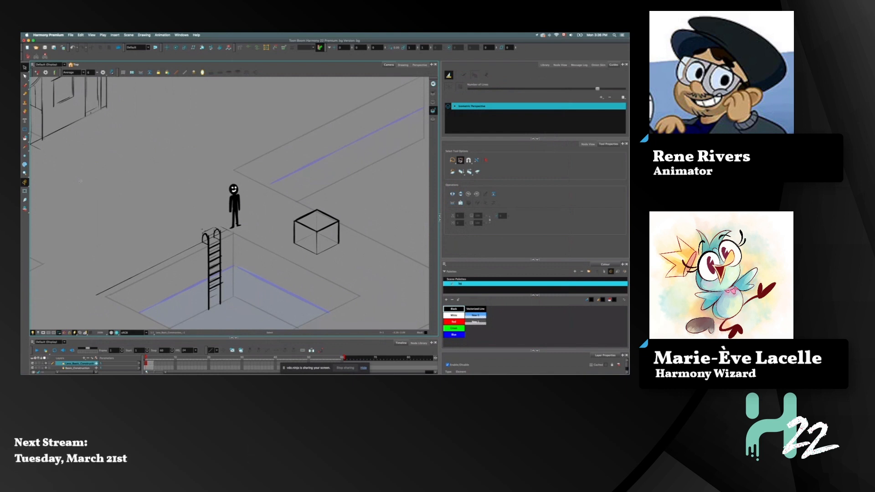
scroll(228, 203, "up", 10)
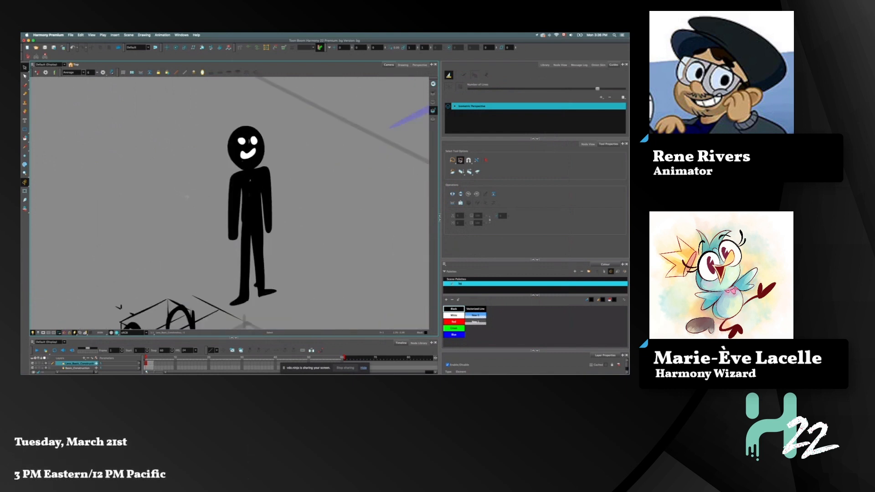
scroll(237, 205, "down", 10)
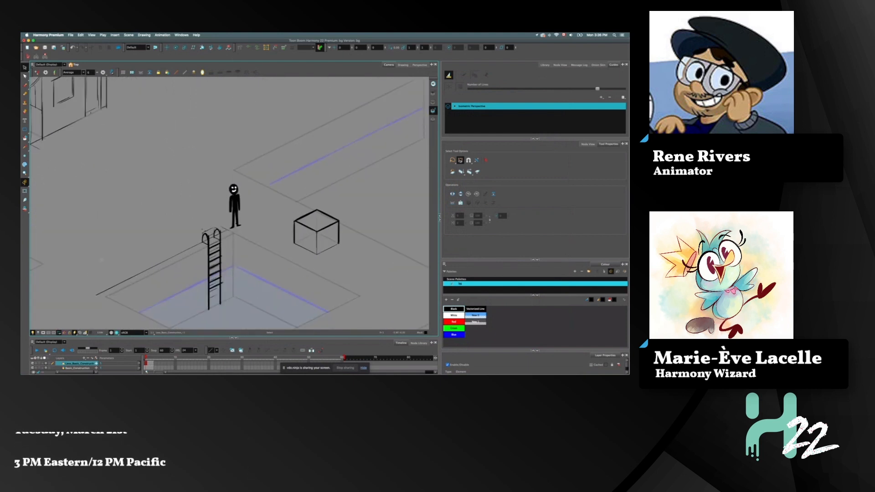
scroll(233, 206, "down", 3)
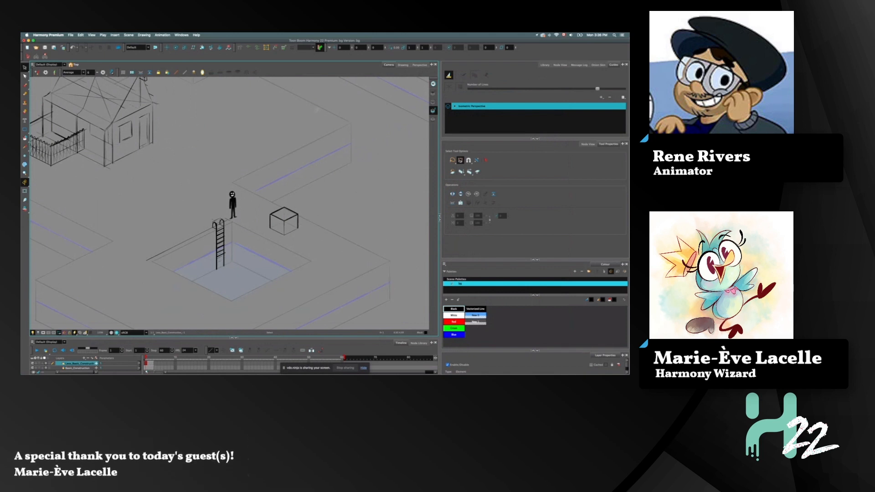
left_click(25, 67)
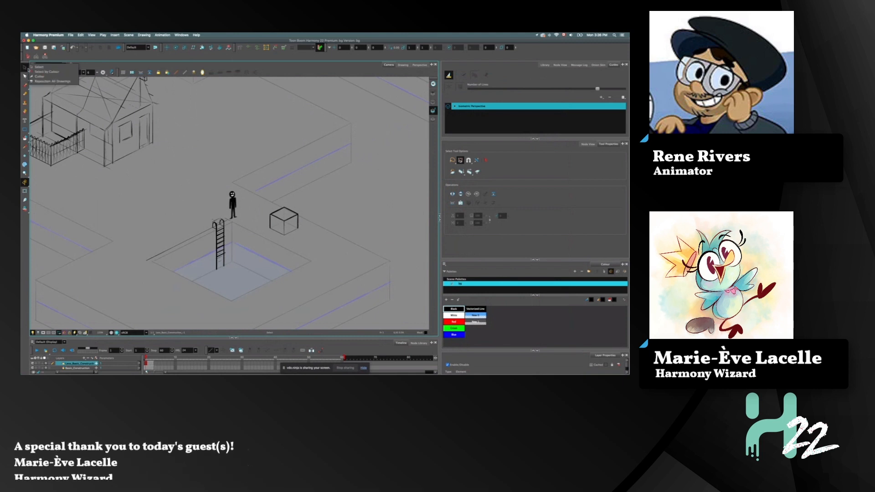
left_click(40, 67)
left_click(284, 226)
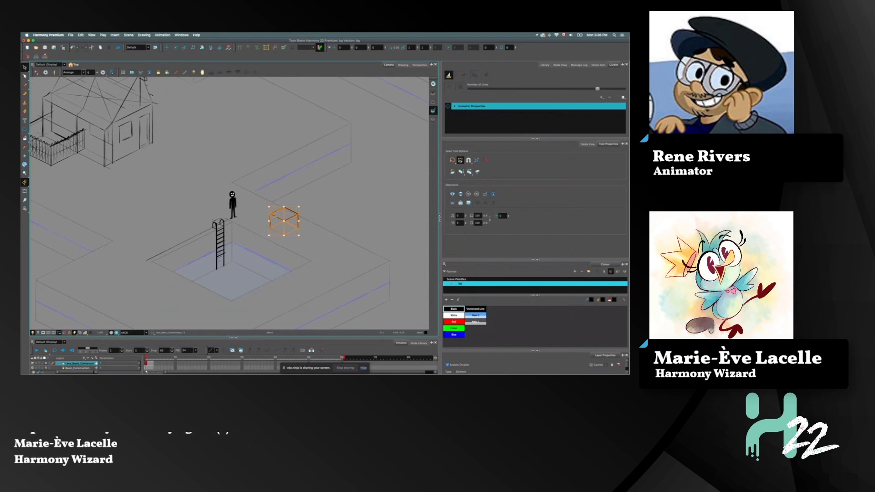
left_click_drag(269, 207, 173, 114)
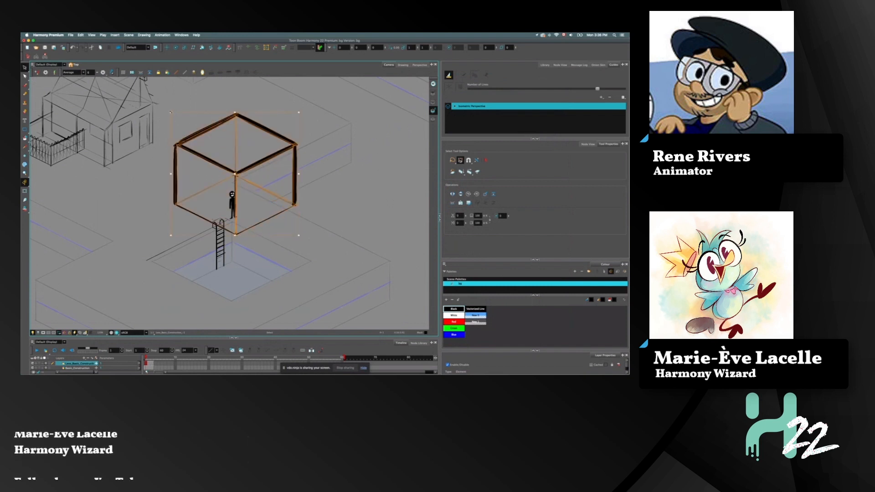
key("ctrl+z")
- Try moving the cube around the scene and enlarging it behind the sunken box, and undo these transformations
left_click_drag(285, 222, 261, 143)
left_click_drag(325, 204, 338, 178)
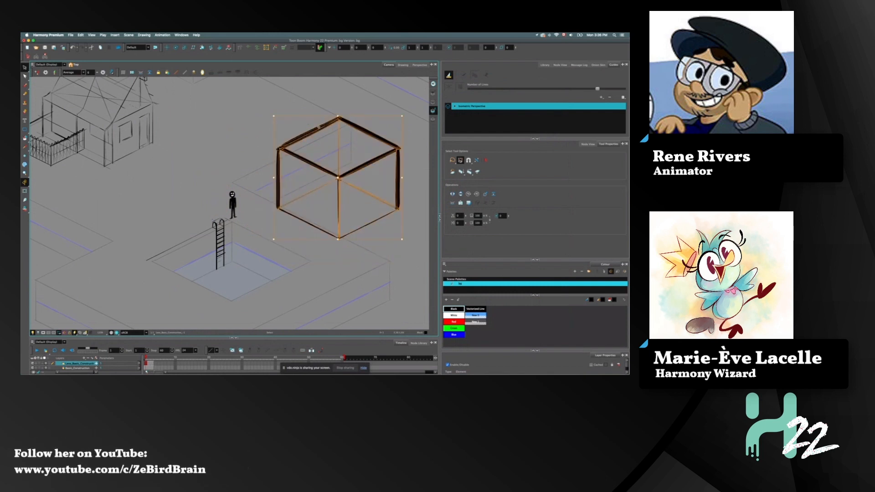
key("super+z")
key("super+z")
key("super+z")
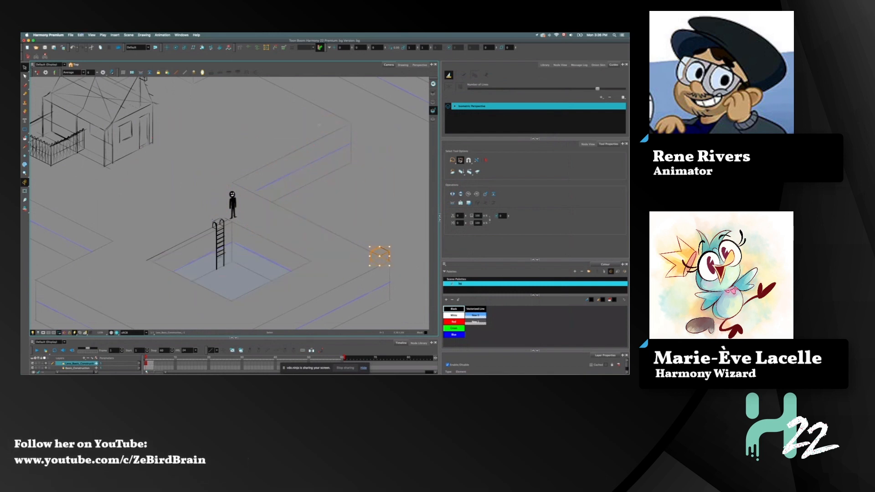
- Reselect the cube, undo a trial move, and place it enlarged beside the sunken box on the ladder's house-facing side
left_click(269, 219)
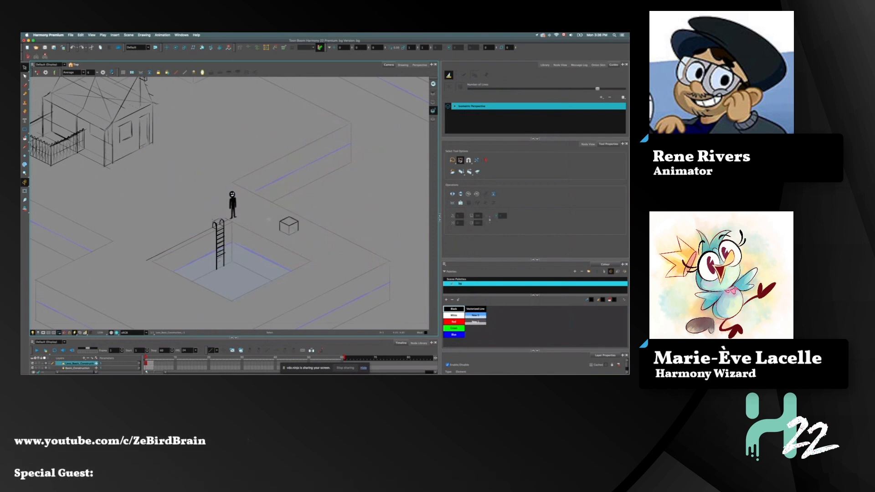
left_click(289, 225)
left_click_drag(289, 225, 276, 155)
key("super+z")
key("super+z")
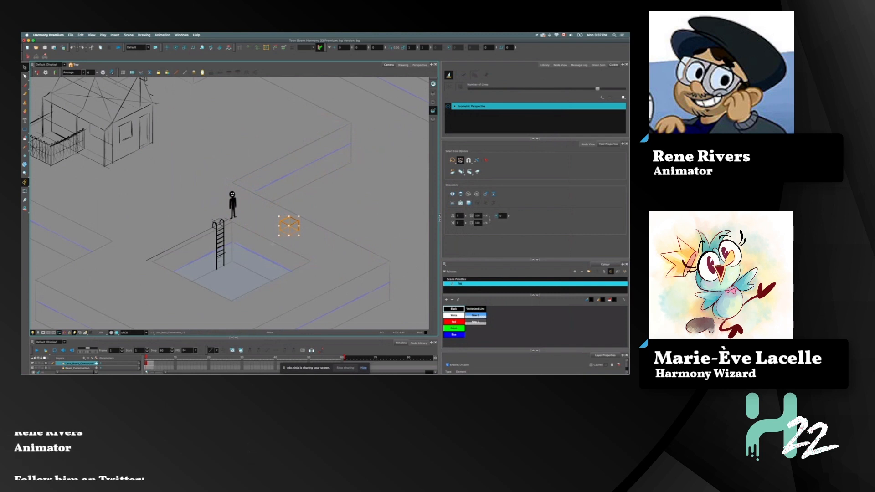
mouse_move(289, 226)
left_mouse_down()
mouse_move(180, 186)
mouse_move(210, 175)
mouse_move(215, 153)
mouse_move(246, 148)
mouse_move(254, 154)
mouse_move(178, 221)
left_mouse_up()
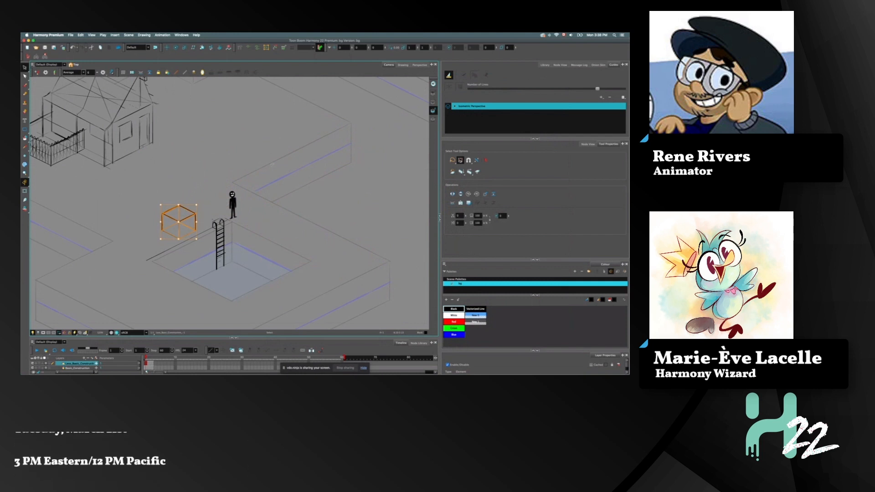
- Reselect the cube beside the sunken box and cut it out of its drawing
key("Escape")
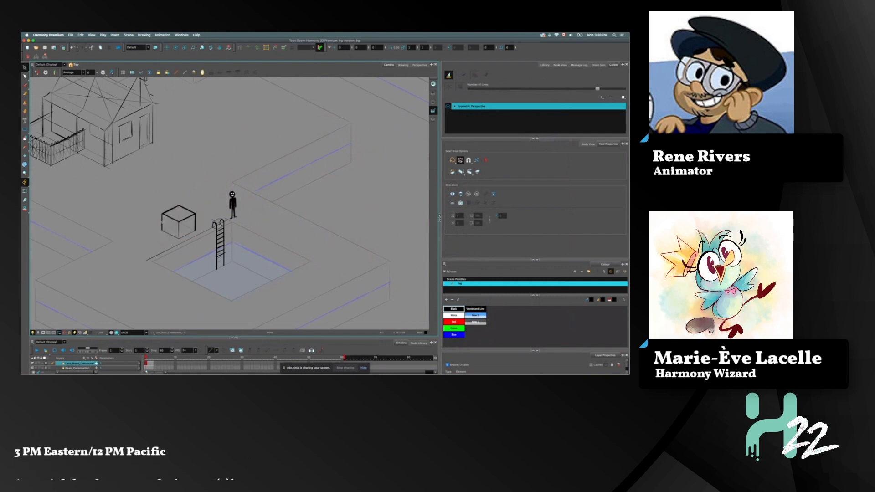
scroll(162, 229, "up", 5)
left_click(160, 224)
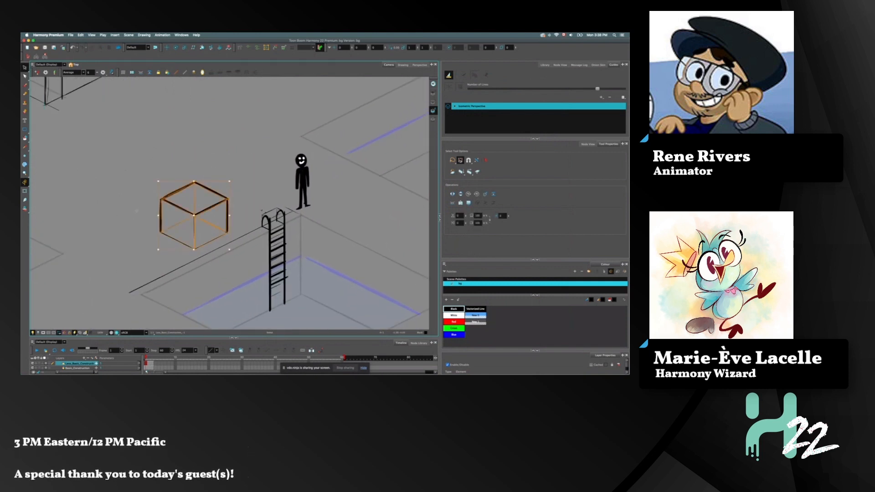
key("super+x")
key("super+v")
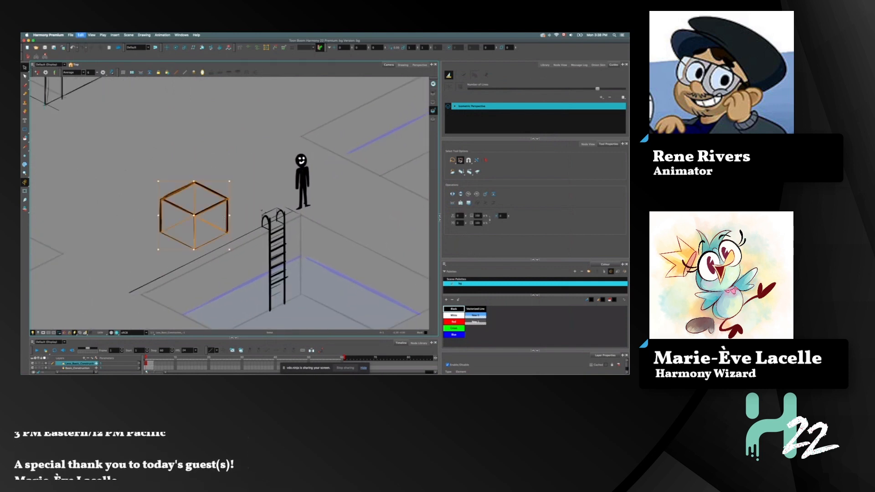
key("super+z")
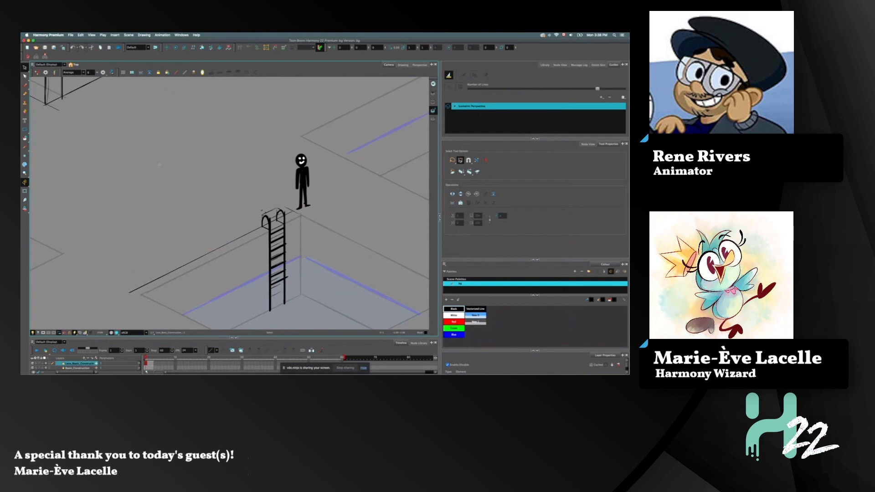
- Add a new vector drawing layer named Drawing and paste the cut cube into it
left_click(87, 359)
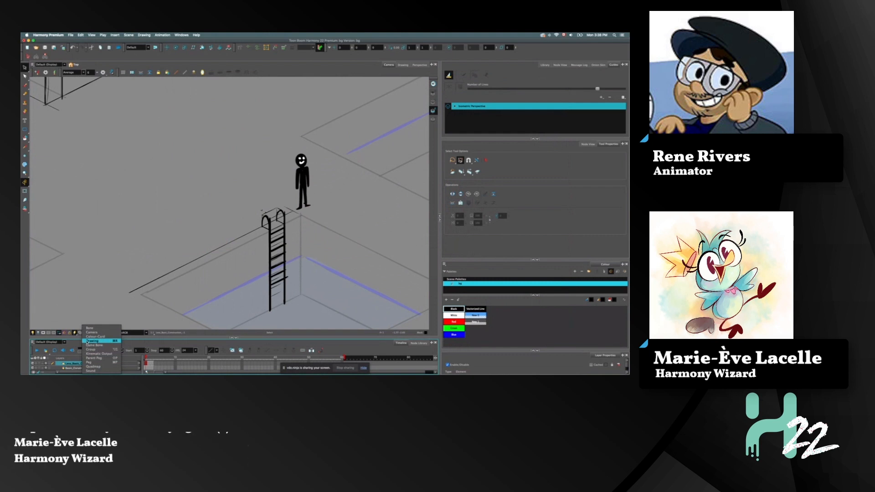
left_click(108, 360)
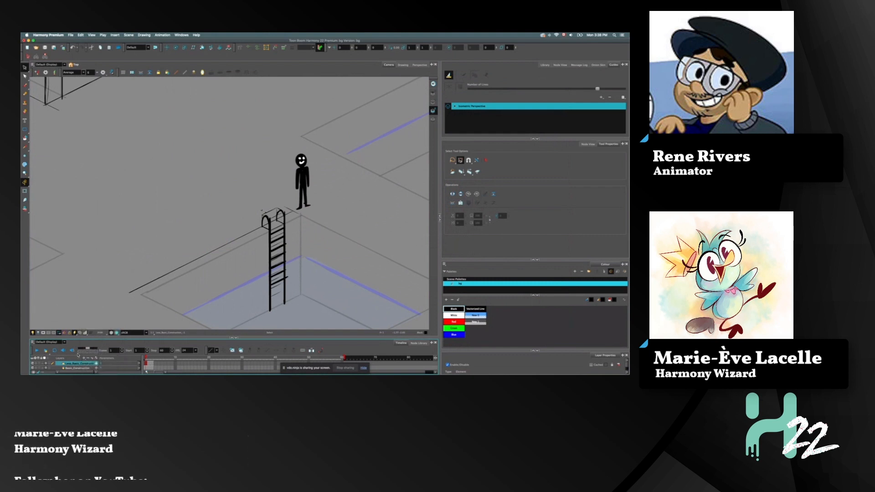
left_click(80, 356)
left_click(97, 338)
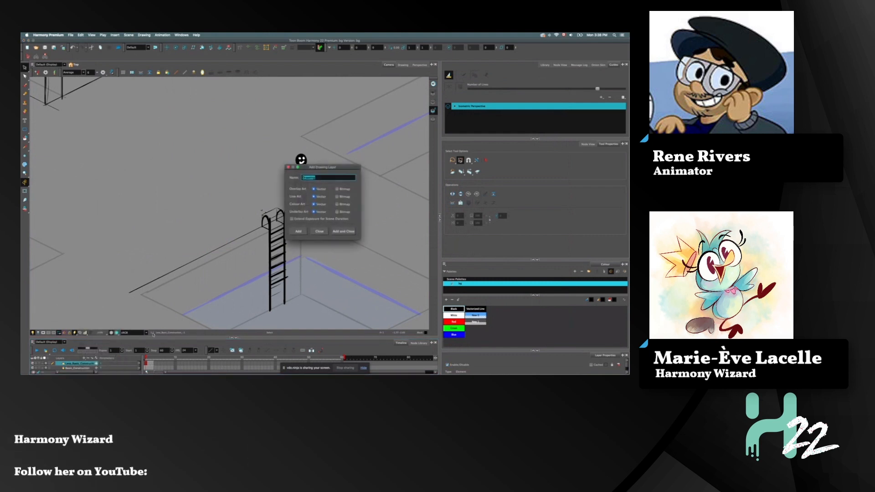
left_click(298, 231)
left_click(319, 231)
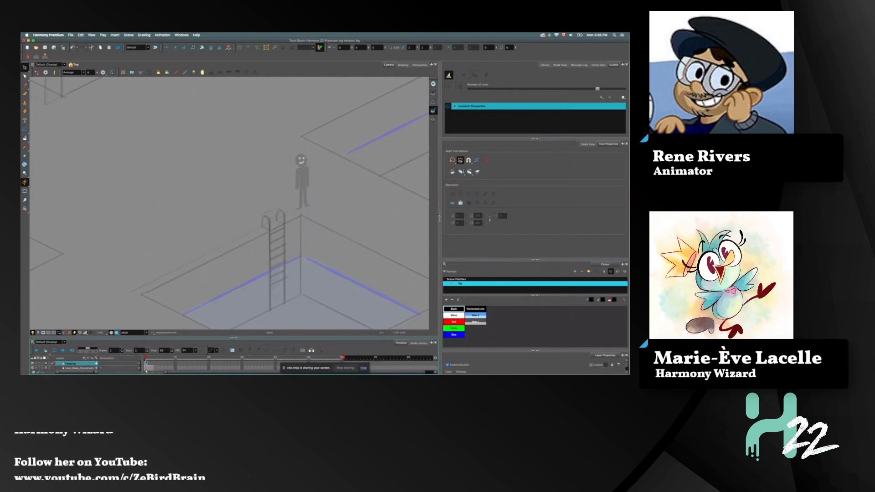
key("ctrl+v")
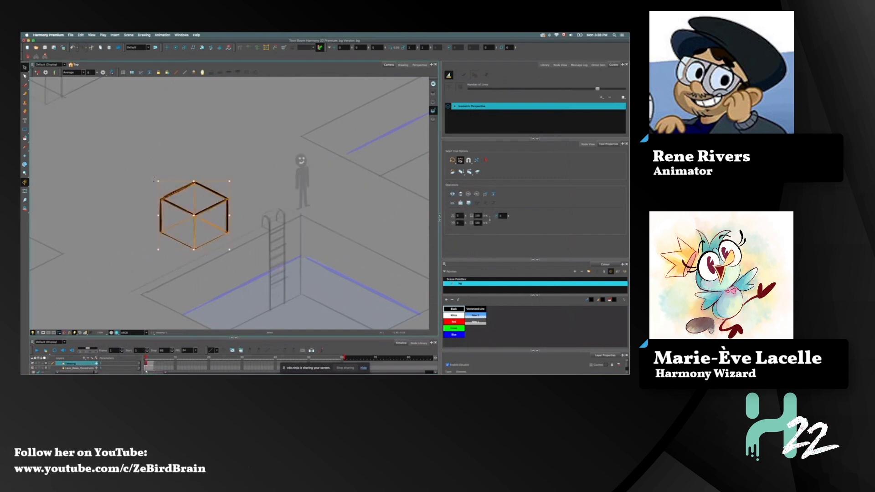
- Select the whole pasted cube and save it as a new stamp preset named IsometricBoxShapes
left_click(149, 176)
key("ctrl+a")
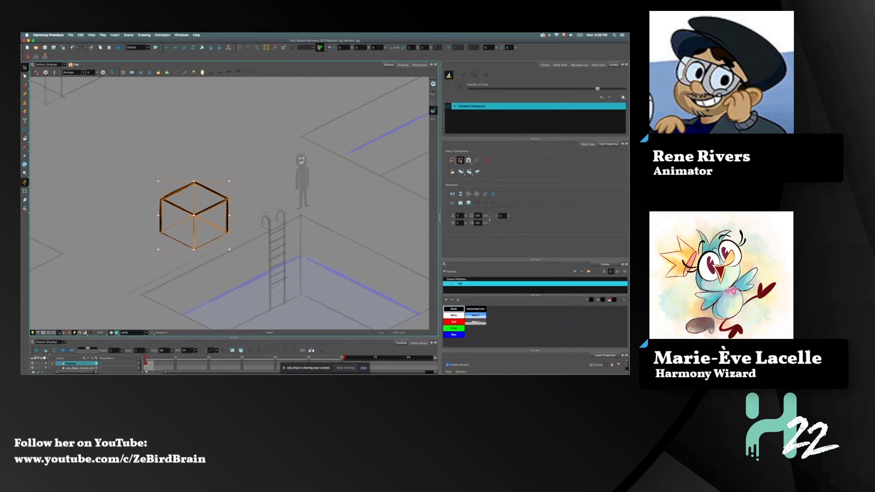
key("alt+b")
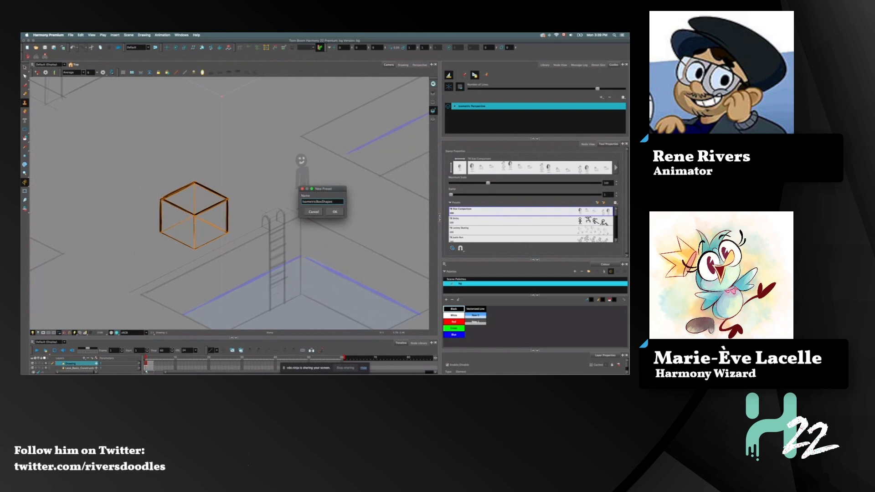
left_click(334, 212)
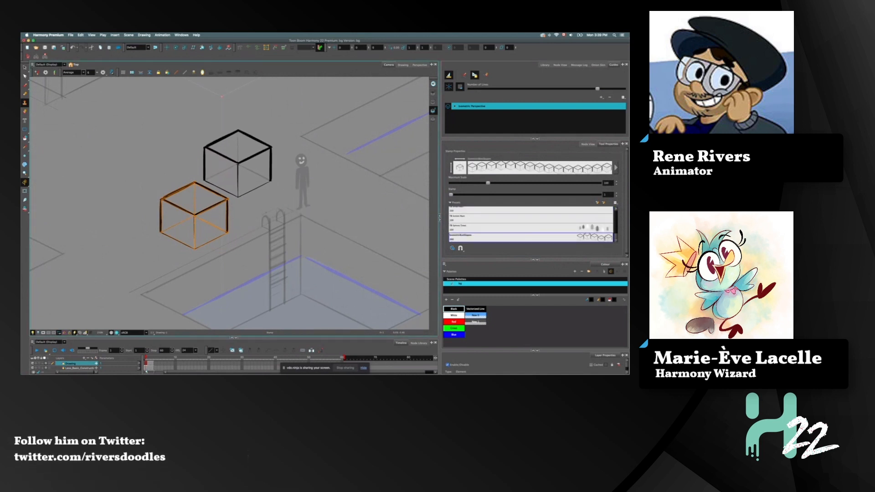
- Enlarge the cube stamp to more than twice its size and stamp one large cube on the open ground beside the house
scroll(138, 246, "down", 3)
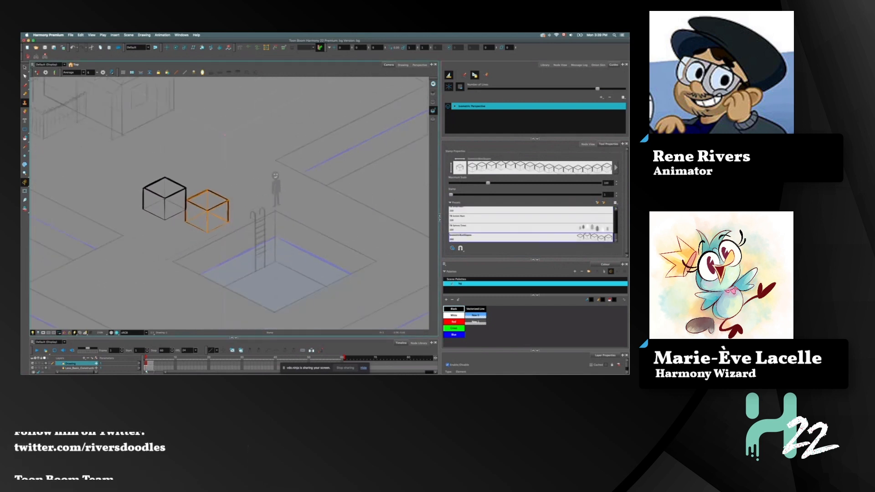
scroll(137, 246, "up", 3)
scroll(137, 245, "right", 1)
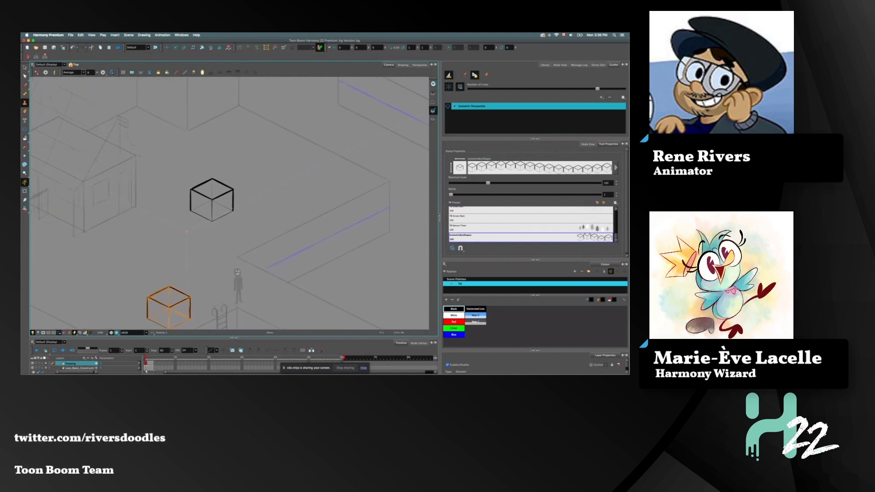
left_click_drag(192, 187, 208, 199)
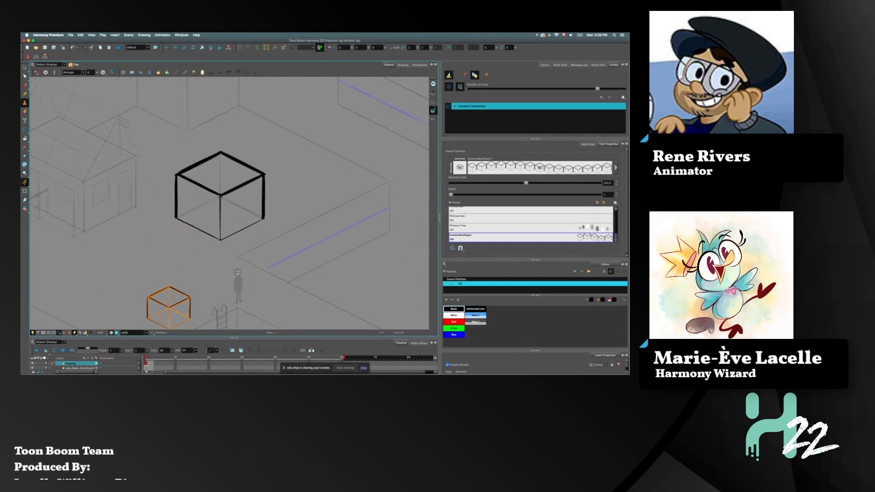
left_click(264, 178)
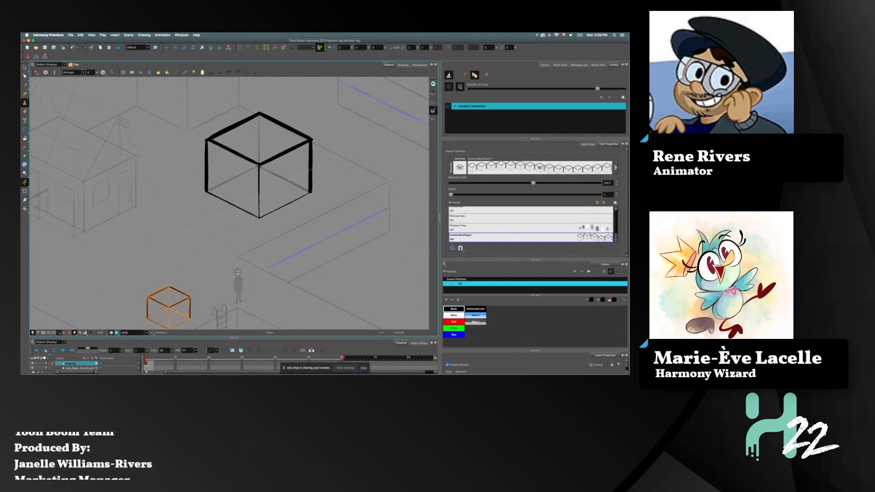
left_click(205, 212)
- Try stamping a second large cube flush against the first one, and undo the extra stamps
key("2")
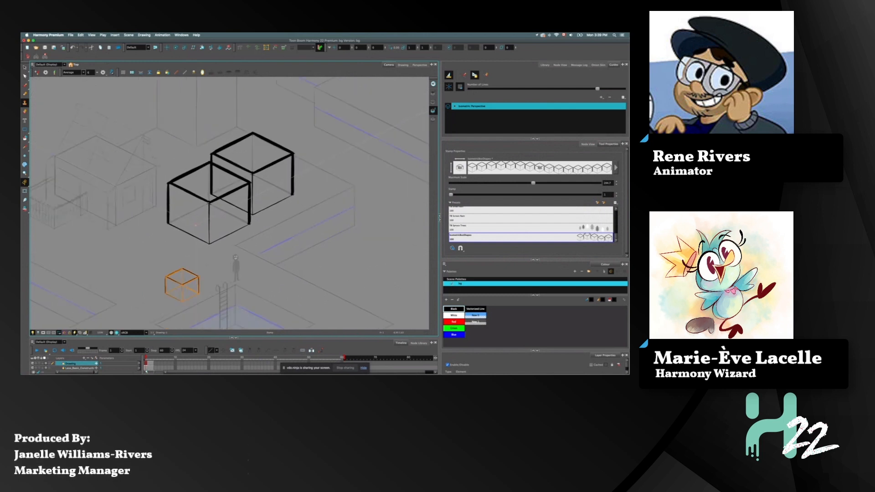
key("ctrl+z")
left_click(217, 204)
key("ctrl+z")
left_click_drag(217, 204, 245, 211)
left_click(237, 198)
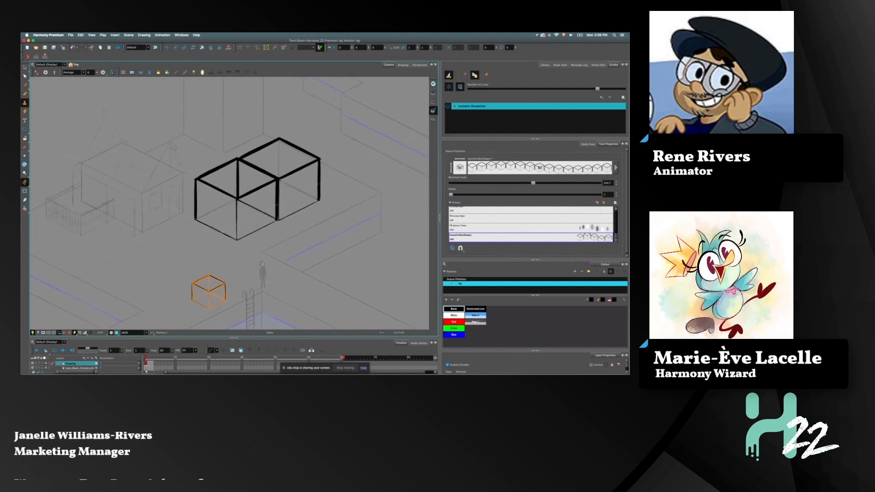
- Try stamping more large cubes between the house and the first cube, and undo them
mouse_move(168, 250)
left_mouse_down()
mouse_move(134, 269)
mouse_move(121, 227)
left_mouse_up()
key("ctrl+z")
key("ctrl+z")
left_click(127, 215)
key("ctrl+z")
left_click_drag(182, 205, 229, 203)
left_click(145, 199)
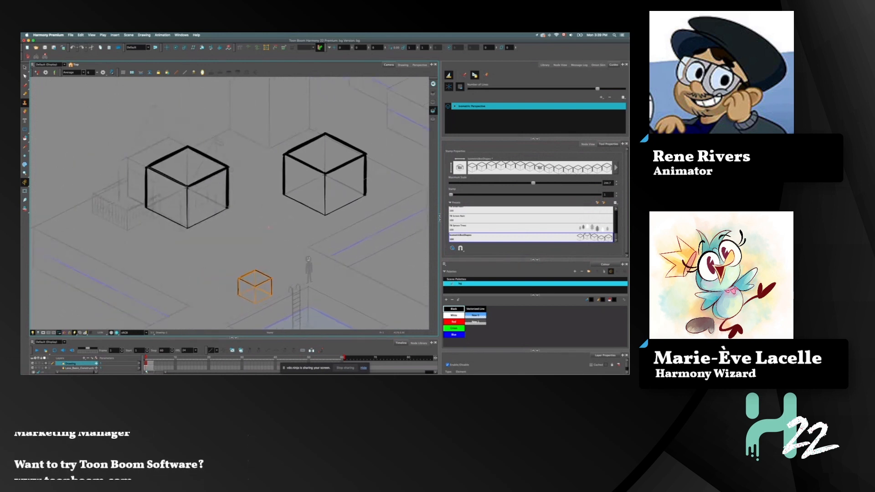
key("ctrl+z")
left_click_drag(269, 227, 200, 158)
left_click_drag(157, 264, 186, 186)
key("ctrl+z")
- Shrink the stamp and pile three small cubes at the sunken box's corner away from the house, trying a second pile on the opposite side
left_click_drag(242, 213, 257, 217)
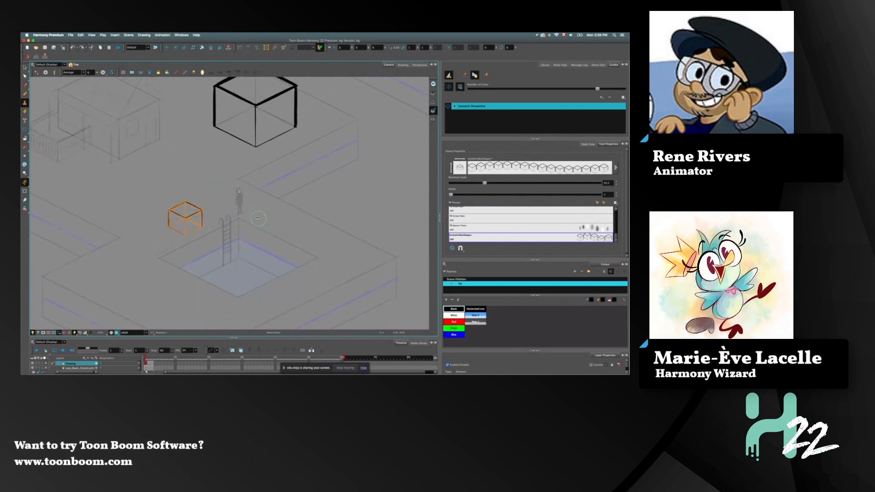
left_click_drag(319, 246, 329, 256)
left_click(313, 260)
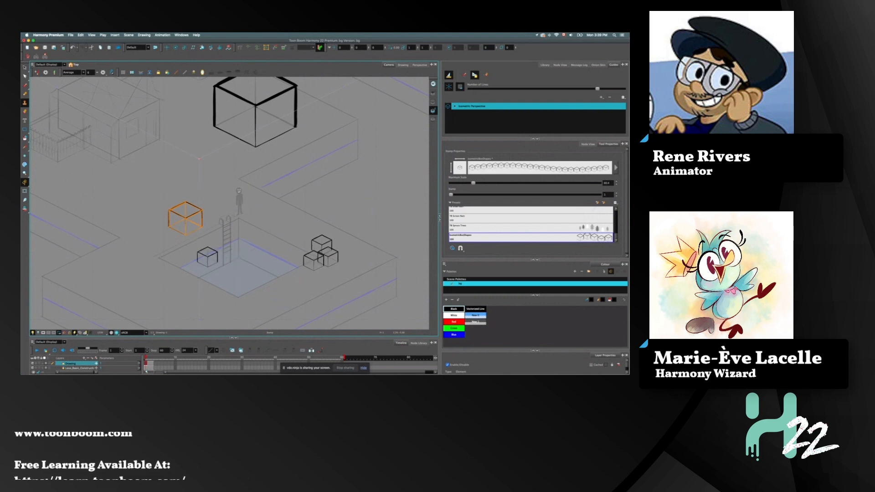
left_click(160, 246)
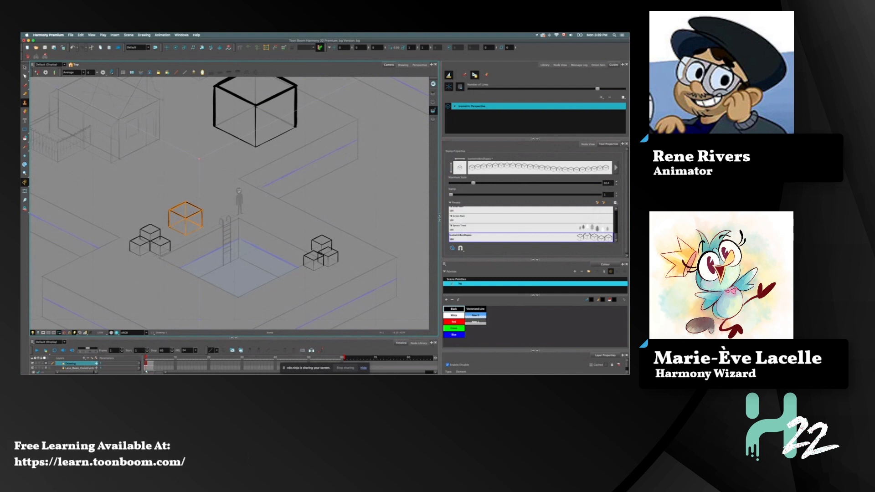
left_click(149, 230)
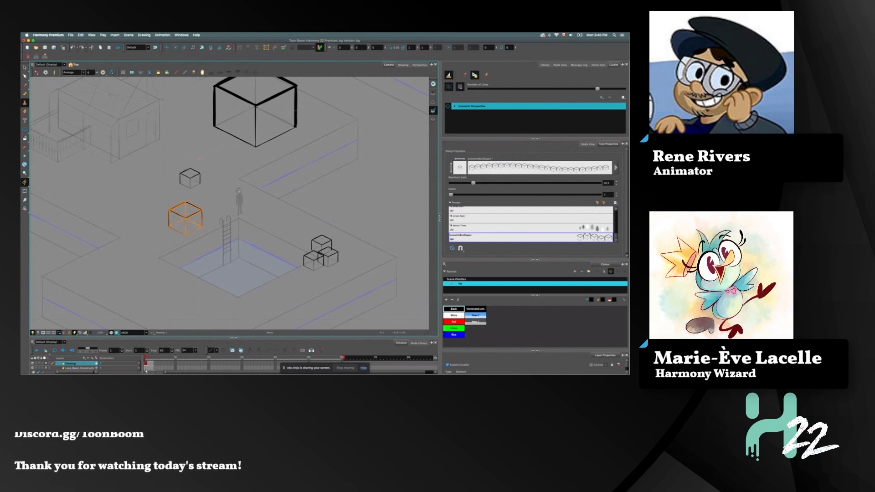
- Reduce the cube stamp further and stack three tiny cubes into a tower beside the character
scroll(186, 180, "left", 3)
scroll(185, 180, "down", 2)
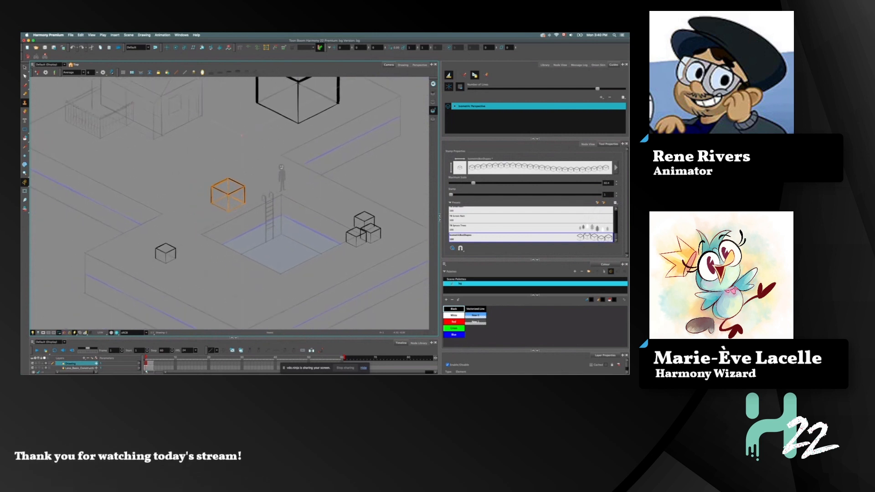
left_click_drag(191, 274, 190, 267)
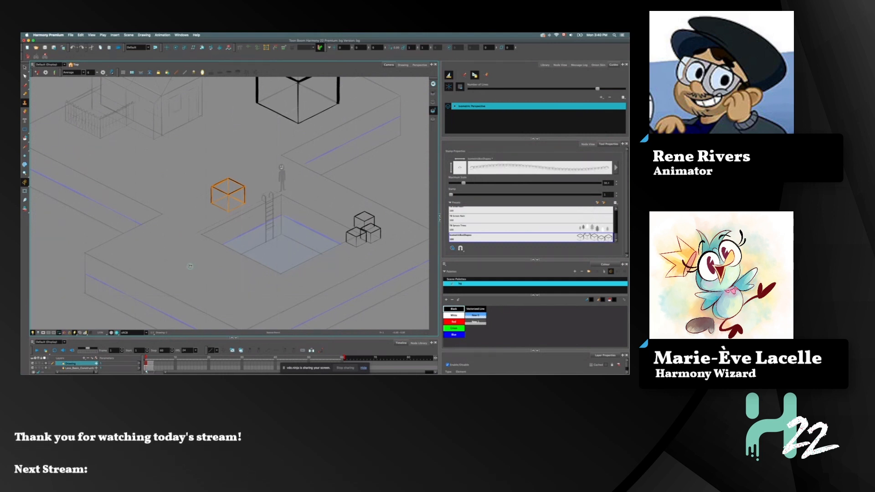
left_click(297, 181)
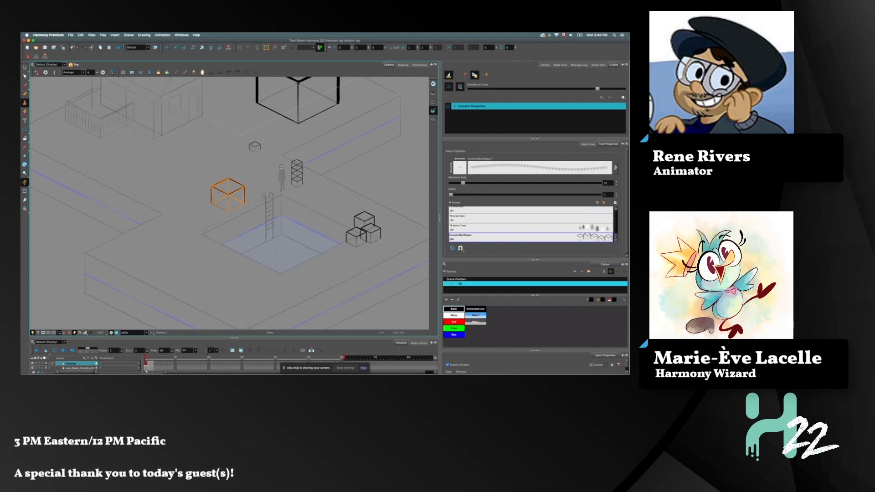
- Examine the line quality of the large stamped cube up close and compare its size with the rest of the scene
left_click_drag(255, 146, 269, 210)
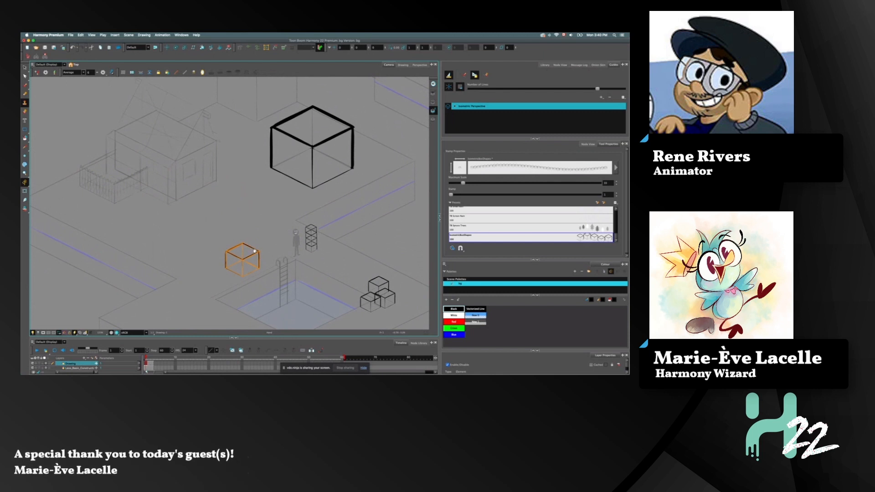
left_click_drag(255, 251, 232, 210)
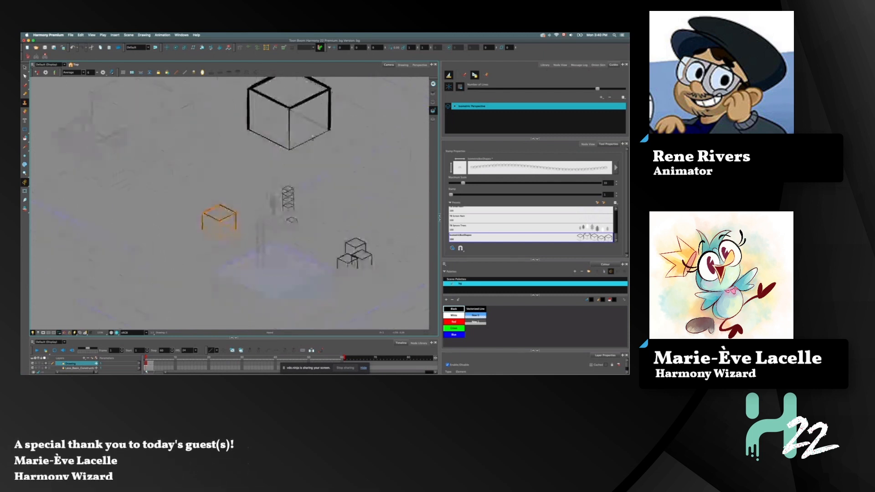
key("2")
key("2")
left_click_drag(307, 225, 266, 311)
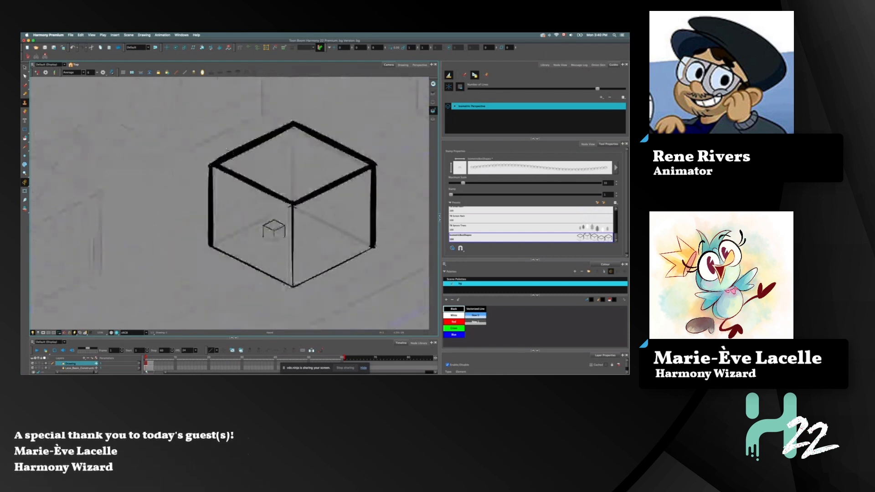
scroll(274, 229, "up", 2)
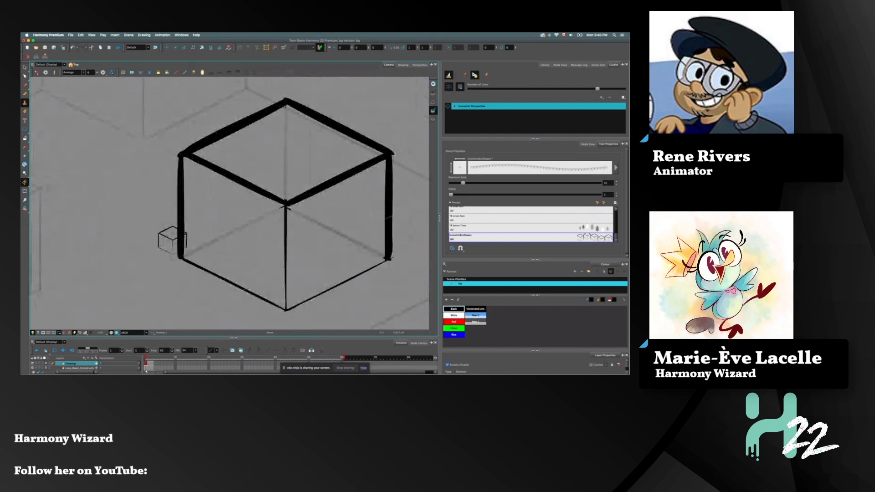
scroll(172, 239, "down", 5)
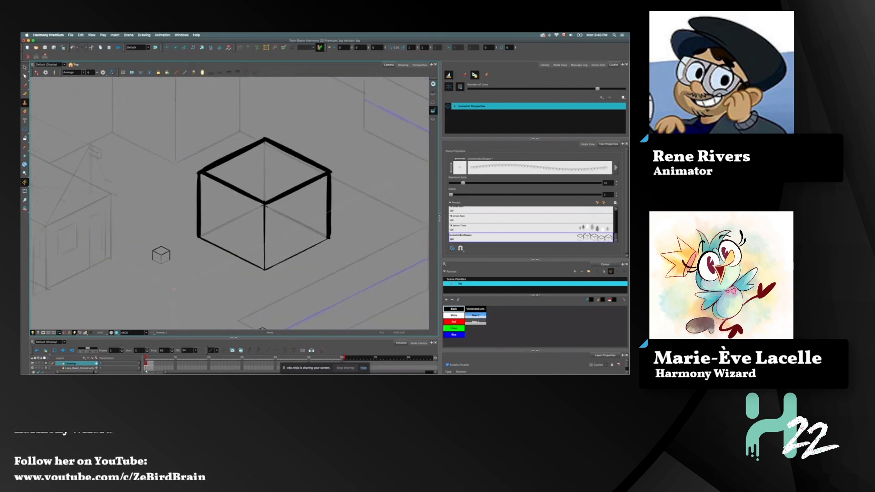
left_click_drag(180, 313, 220, 277)
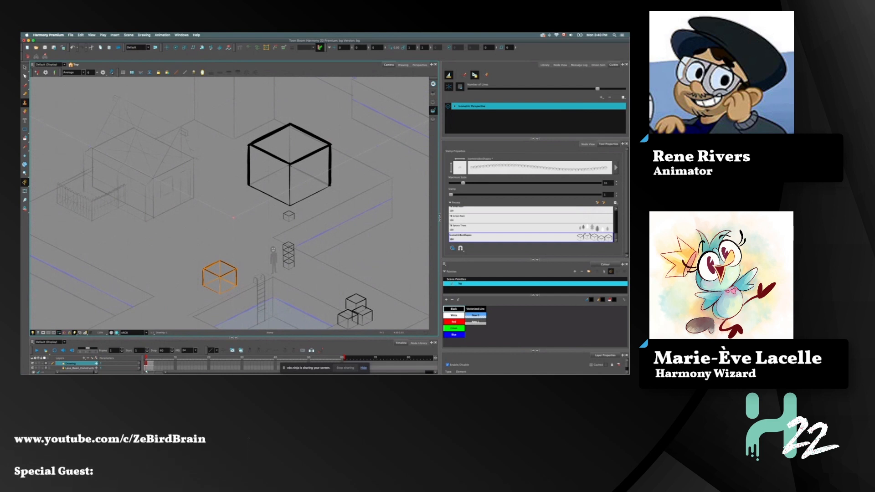
left_click_drag(177, 239, 211, 213)
- Try the Brush tool on the ground in front of the house, undo the trial marks, and return to the cube stamp
left_click(212, 220)
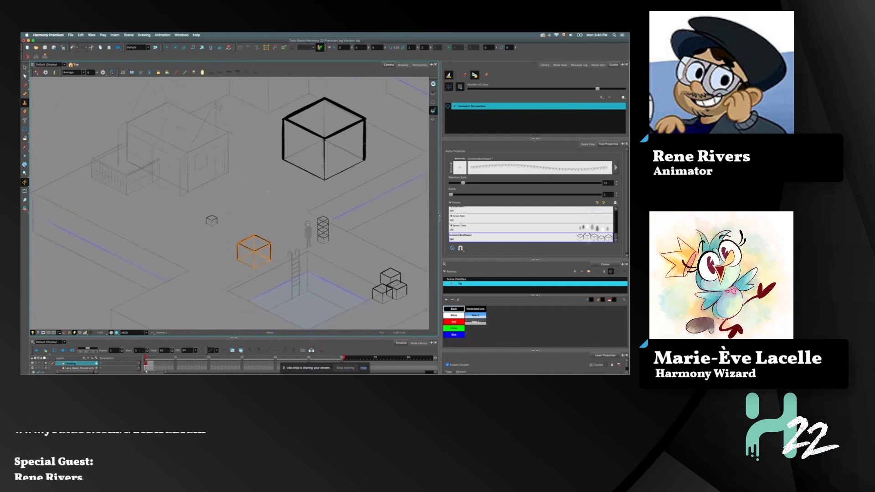
key("alt+b")
mouse_move(245, 200)
left_mouse_down()
mouse_move(196, 230)
mouse_move(116, 215)
left_mouse_up()
mouse_move(267, 196)
left_mouse_down()
mouse_move(206, 232)
mouse_move(128, 233)
left_mouse_up()
key("ctrl+z")
key("ctrl+z")
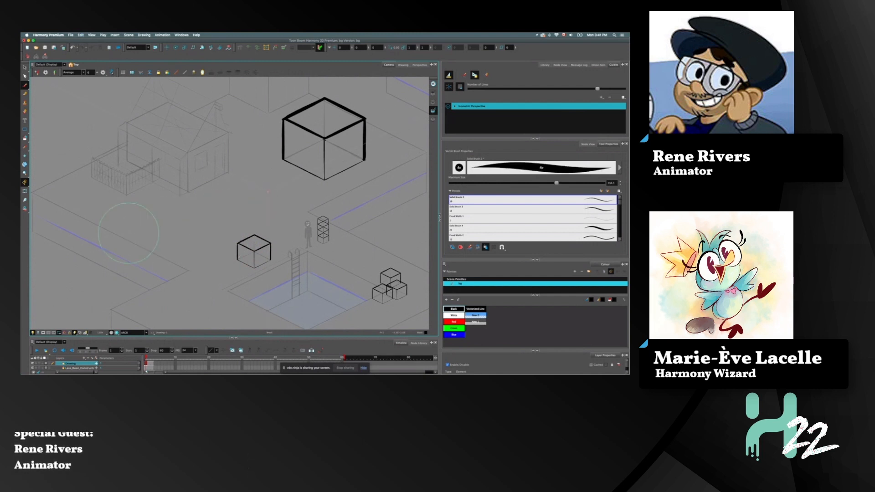
key("alt+shift+b")
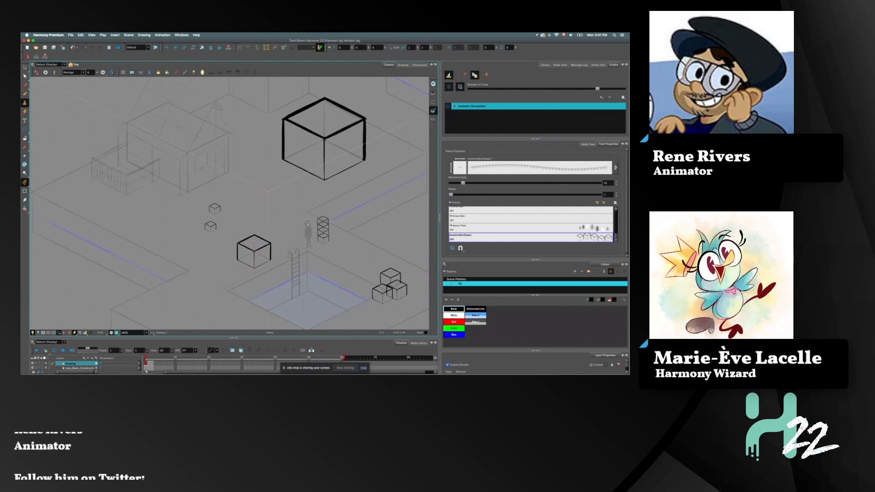
- Try stamping two large cubes on the open ground in front of the house, and undo both
left_click_drag(215, 209, 185, 235)
left_click(165, 226)
left_click_drag(108, 248, 89, 209)
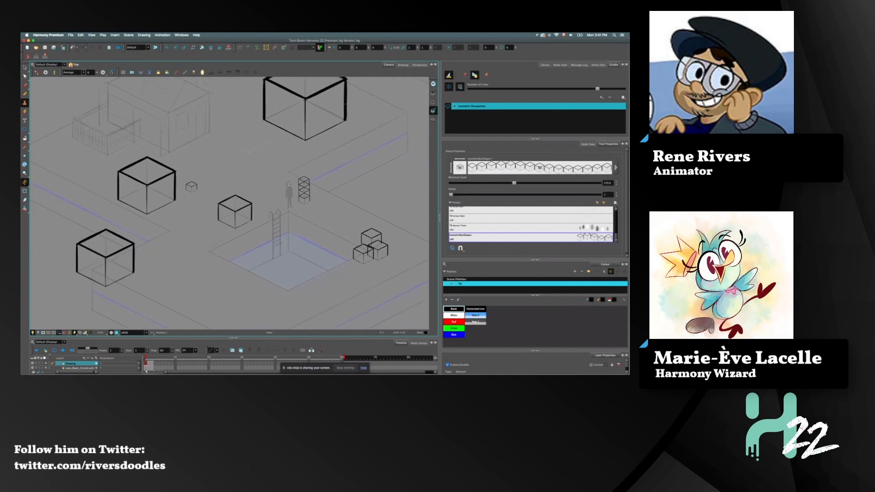
key("super+z")
key("super+z")
- Add a vector drawing layer named bushes and sketch a leafy bush with a thin brush inside the pile's cube nearest the pool
key("2")
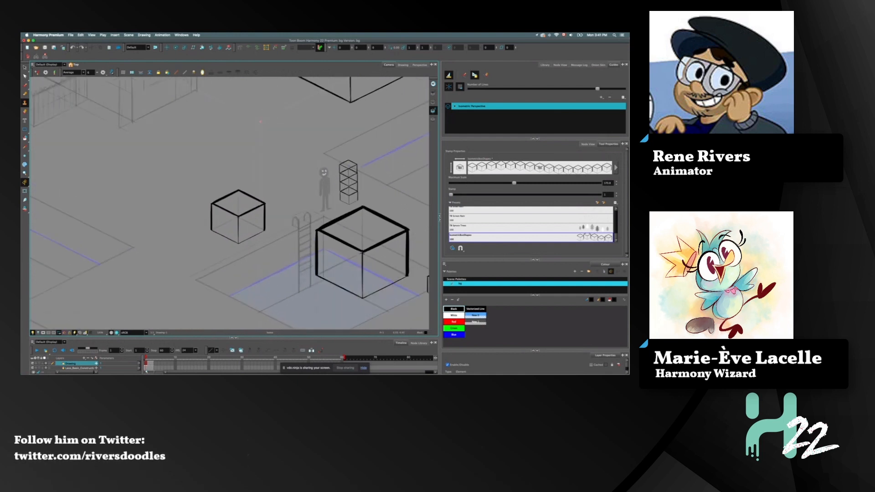
key("2")
mouse_move(334, 260)
left_mouse_down()
mouse_move(231, 218)
mouse_move(110, 190)
left_mouse_up()
key("alt+b")
left_click(99, 332)
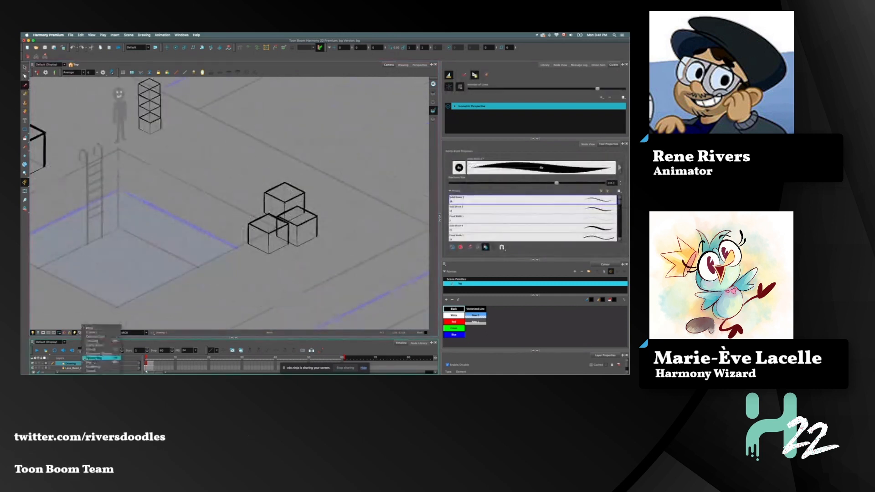
left_click(91, 341)
left_click(299, 232)
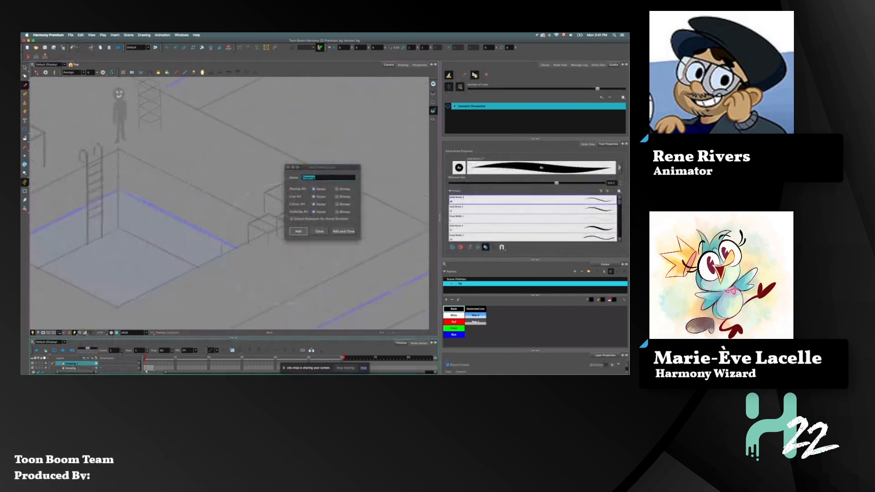
left_click(293, 178)
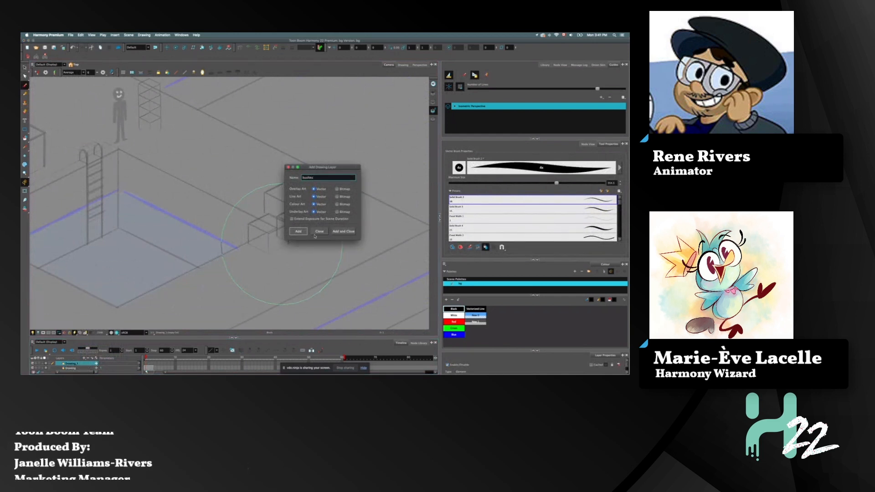
left_click(344, 232)
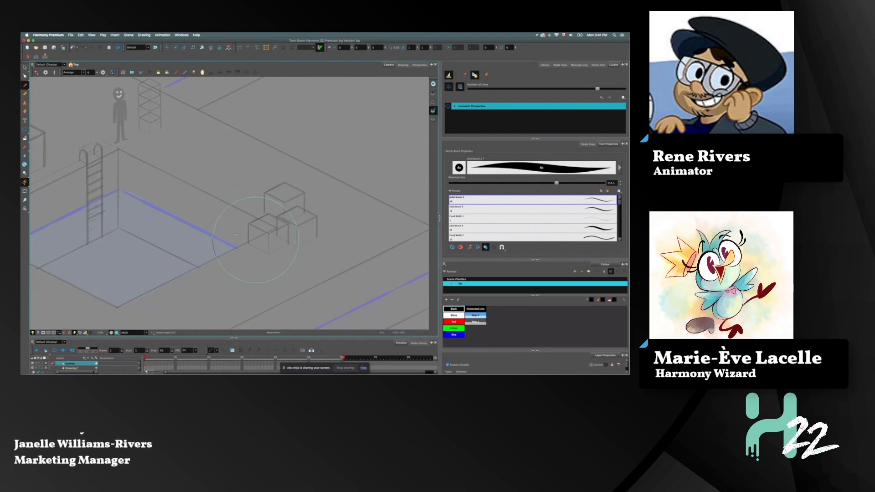
mouse_move(255, 240)
left_mouse_down()
mouse_move(240, 227)
mouse_move(286, 238)
mouse_move(268, 247)
mouse_move(266, 220)
mouse_move(278, 231)
mouse_move(258, 233)
left_mouse_up()
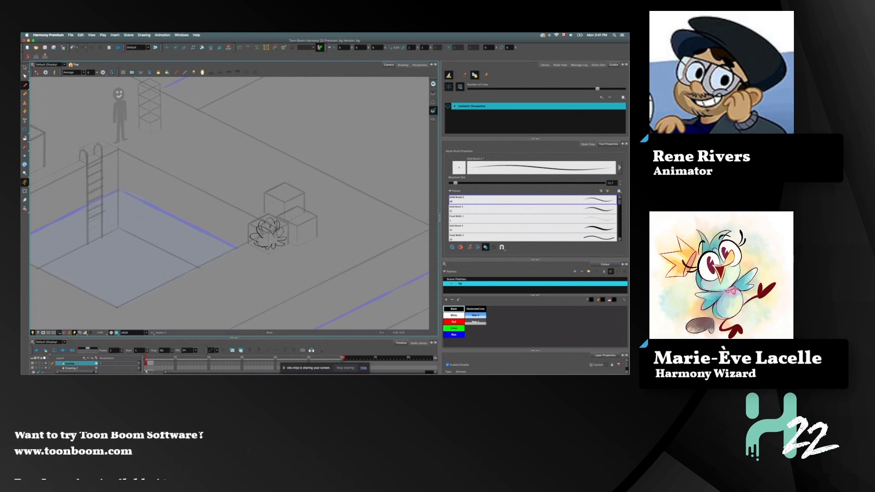
- Try moving the whole bush drawing up over the pile's top cube, and undo the move
key("alt+s")
key("ctrl+a")
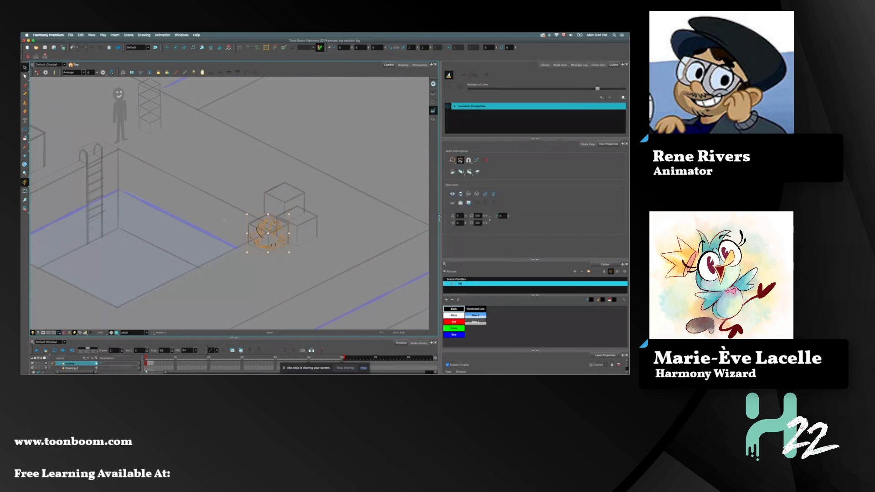
left_click_drag(269, 233, 279, 200)
key("super+z")
key("super+z")
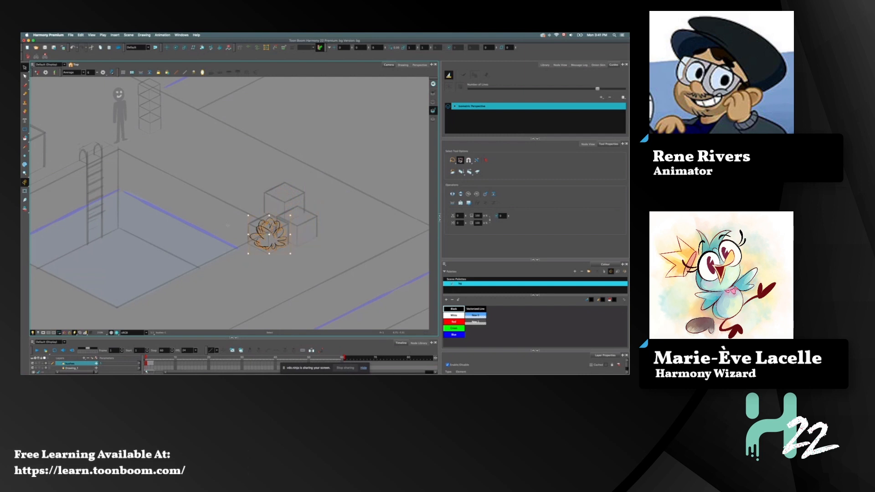
- Draw an arched doorway on the right face of the large cube with the Brush, undoing the stray strokes
scroll(245, 211, "up", 5)
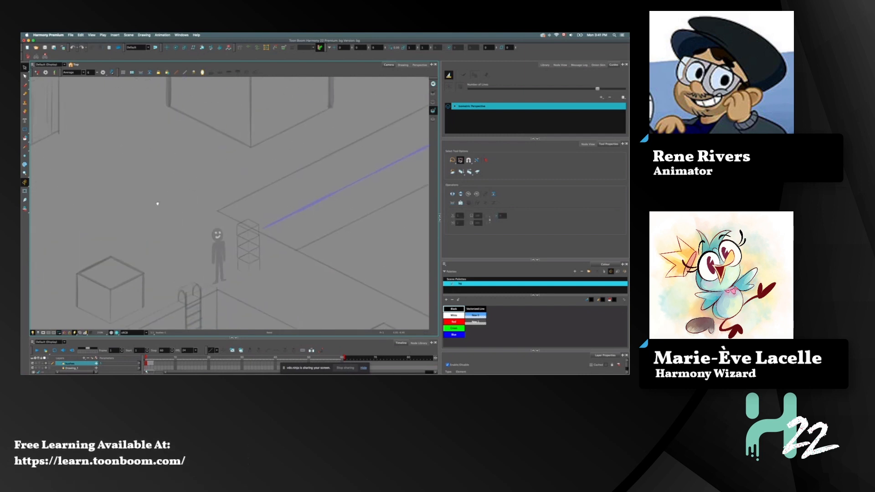
key("alt+b")
mouse_move(305, 243)
left_mouse_down()
mouse_move(292, 192)
mouse_move(283, 256)
left_mouse_up()
mouse_move(319, 153)
left_mouse_down()
mouse_move(255, 87)
mouse_move(245, 198)
left_mouse_up()
left_click_drag(257, 85, 217, 77)
scroll(202, 116, "up", 3)
key("super+z")
key("super+z")
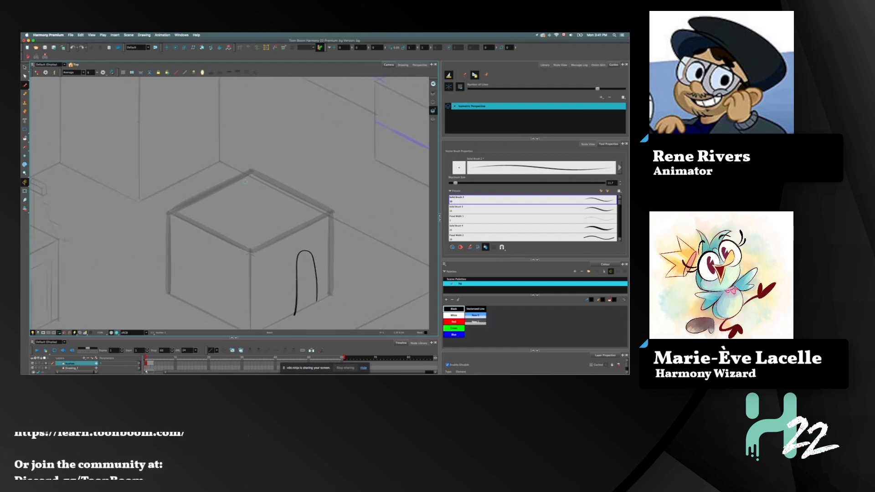
- Draw crossing diagonals over the large cube's top face and a pyramid roof rising from its corners to a central peak
left_click_drag(249, 172, 252, 252)
left_click_drag(170, 212, 326, 206)
key("super+z")
left_click_drag(170, 211, 332, 212)
mouse_move(251, 201)
left_mouse_down()
mouse_move(251, 133)
mouse_move(332, 211)
left_mouse_up()
mouse_move(250, 249)
left_mouse_down()
mouse_move(218, 174)
mouse_move(174, 211)
left_mouse_up()
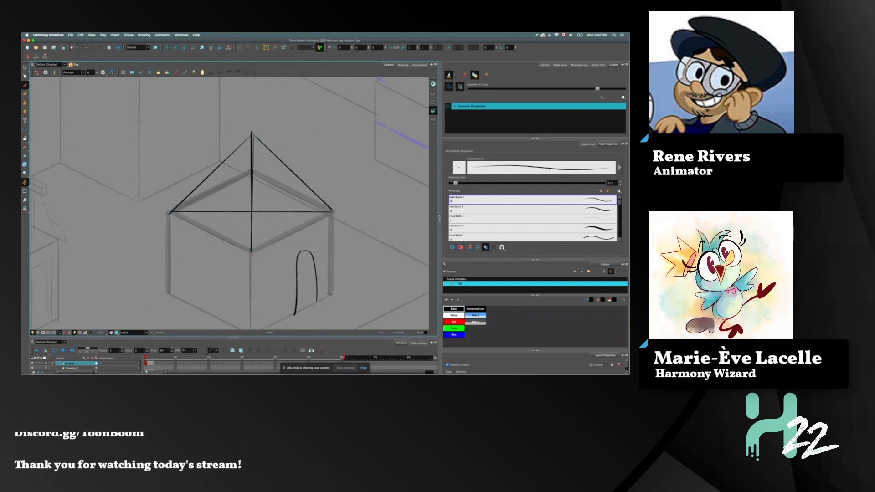
scroll(230, 203, "down", 2)
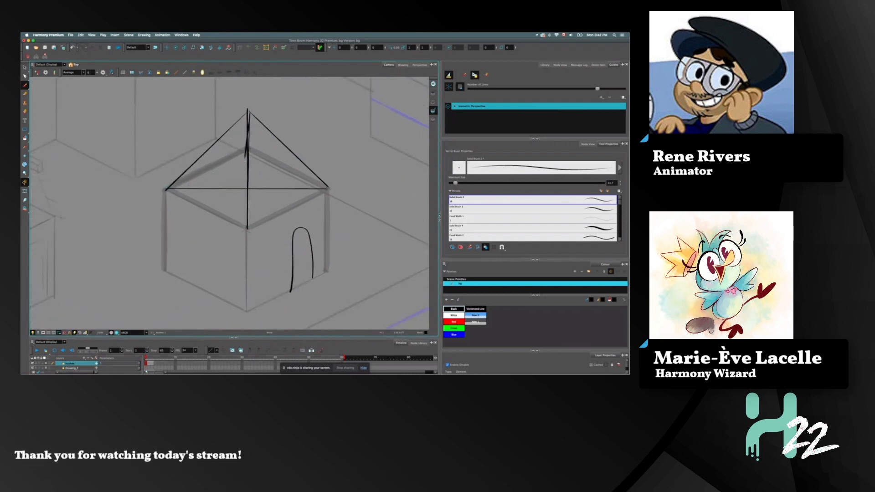
scroll(206, 224, "down", 3)
scroll(206, 224, "down", 3)
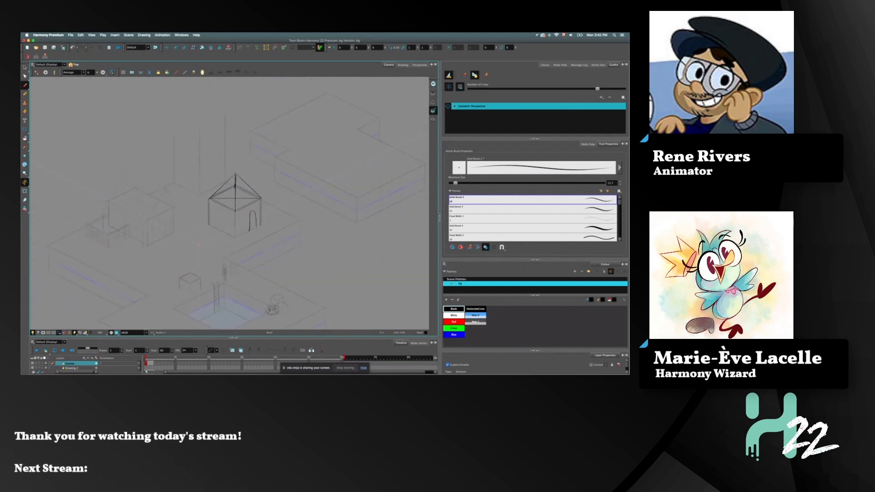
scroll(199, 246, "up", 5)
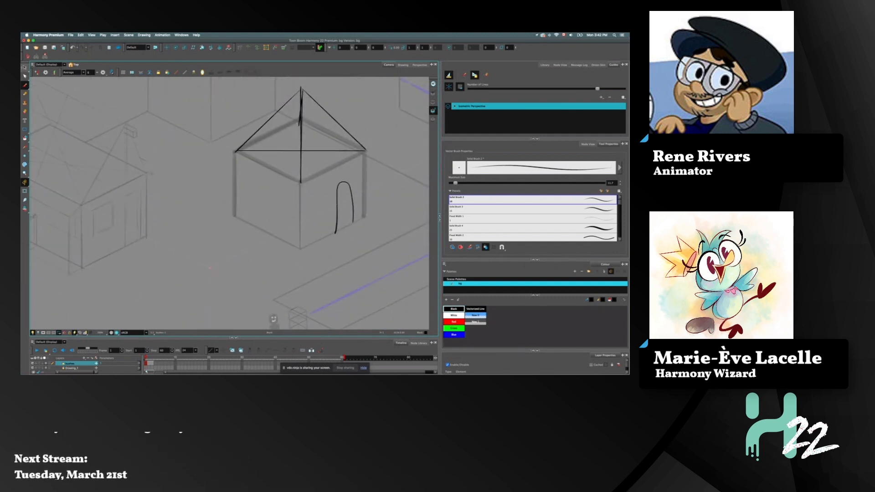
left_click(25, 67)
- Stamp an overlapping cluster of four cubes in varied sizes above the character and the small cube tower
scroll(164, 294, "down", 3)
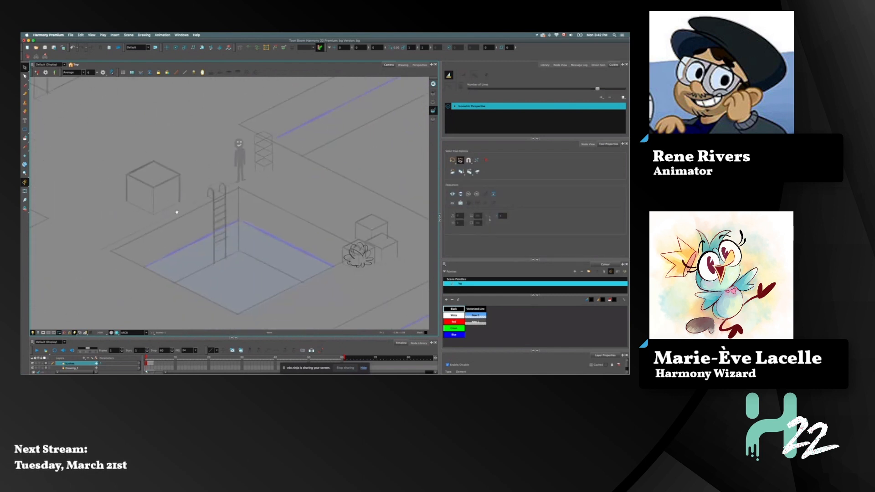
left_click(24, 103)
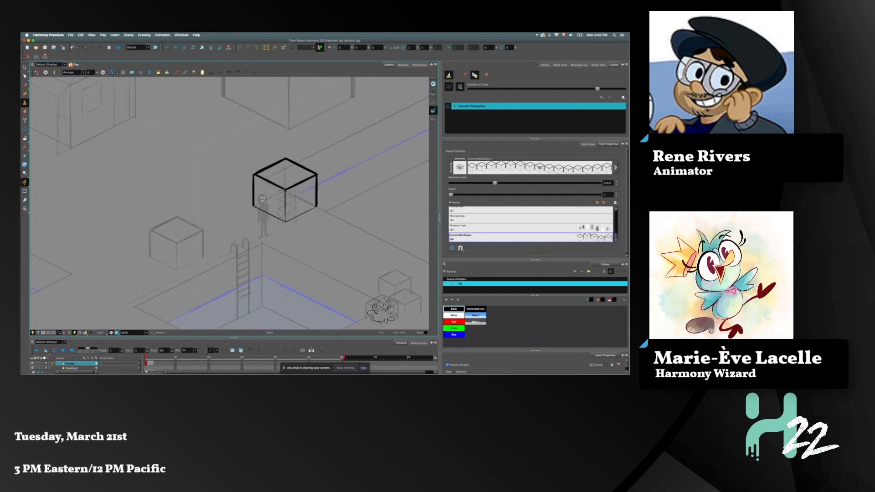
left_click(267, 161)
left_click(275, 139)
left_click(296, 105)
scroll(225, 201, "up", 1)
scroll(225, 201, "up", 1)
key("ctrl+z")
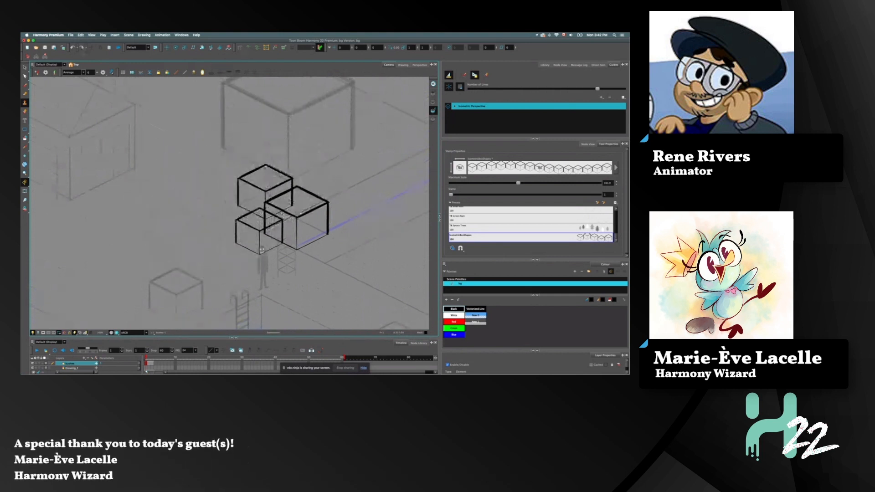
left_click(297, 173)
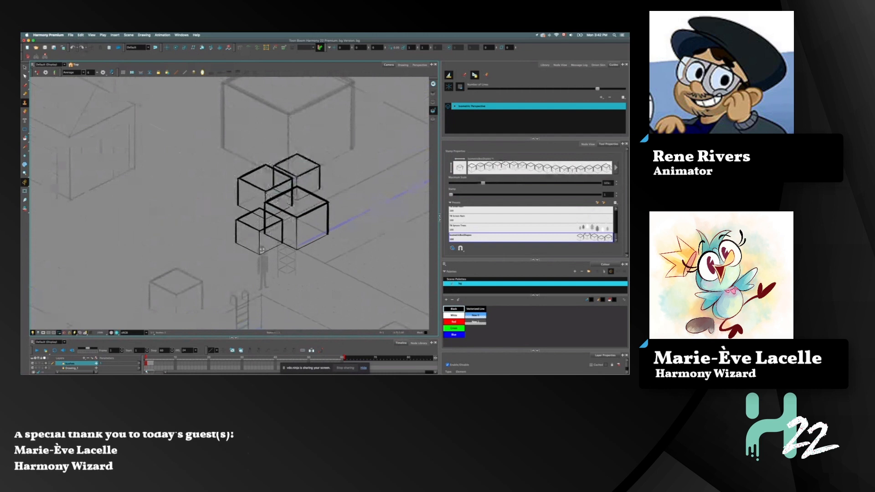
- Outline the cube cluster with jagged leafy foliage using the Brush on the drawing layer below bushes
scroll(216, 249, "down", 2)
scroll(215, 249, "right", 1)
key("alt+b")
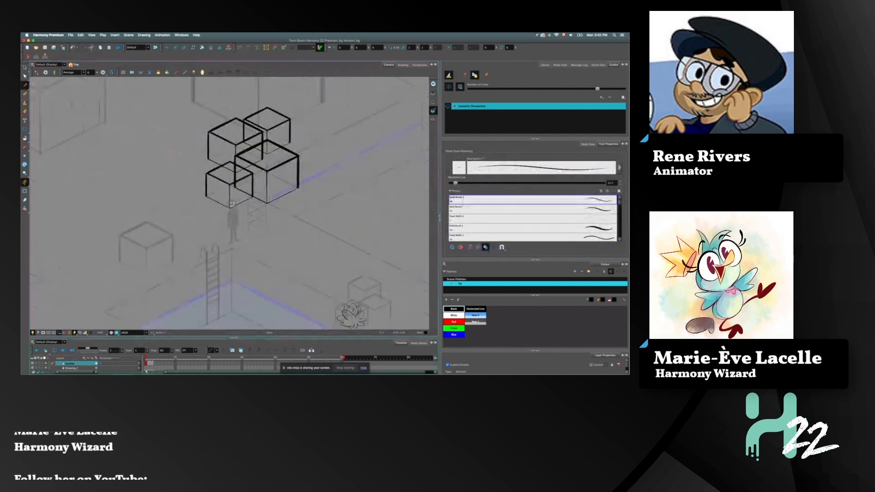
left_click(73, 367)
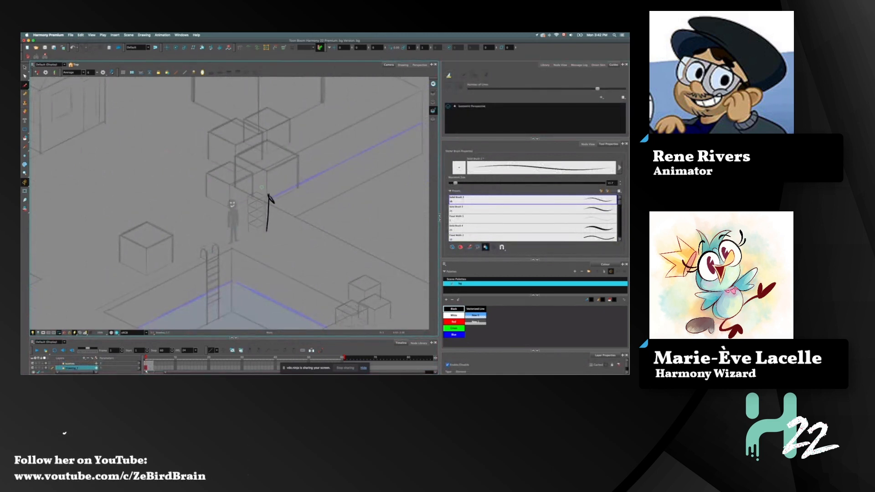
mouse_move(263, 198)
left_mouse_down()
mouse_move(309, 163)
mouse_move(281, 147)
mouse_move(295, 133)
mouse_move(278, 113)
mouse_move(254, 109)
mouse_move(239, 118)
left_mouse_up()
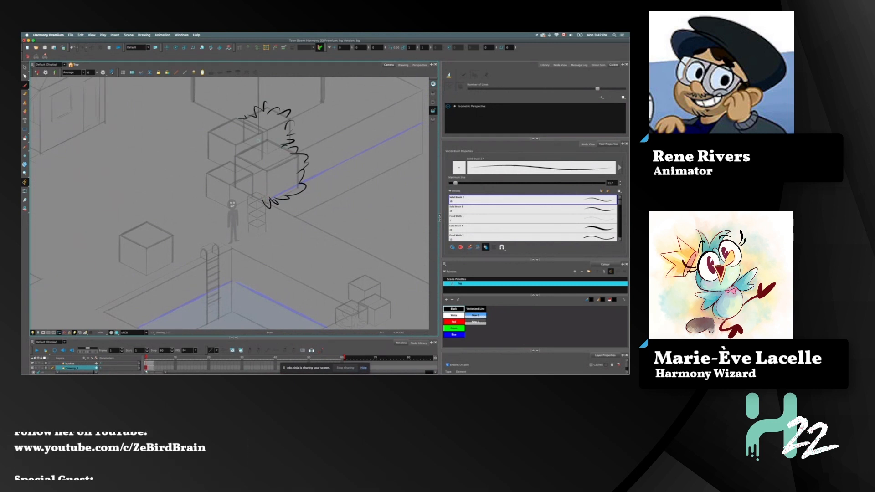
mouse_move(282, 150)
left_mouse_down()
mouse_move(258, 140)
mouse_move(238, 155)
mouse_move(257, 167)
mouse_move(285, 170)
left_mouse_up()
mouse_move(262, 197)
left_mouse_down()
mouse_move(240, 205)
mouse_move(207, 198)
left_mouse_up()
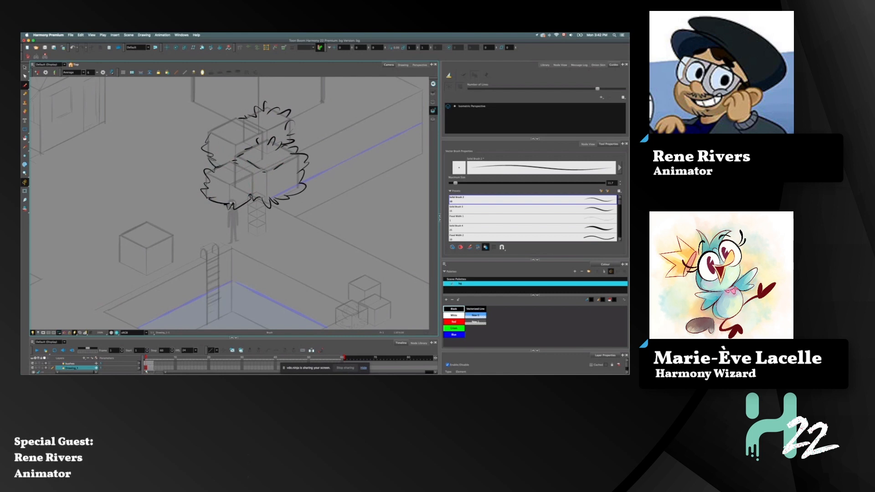
- Undo the latest foliage strokes around the upper left cube and draw a tree trunk with flared roots around the small cube tower
key("super+z")
key("super+z")
key("super+z")
key("super+z")
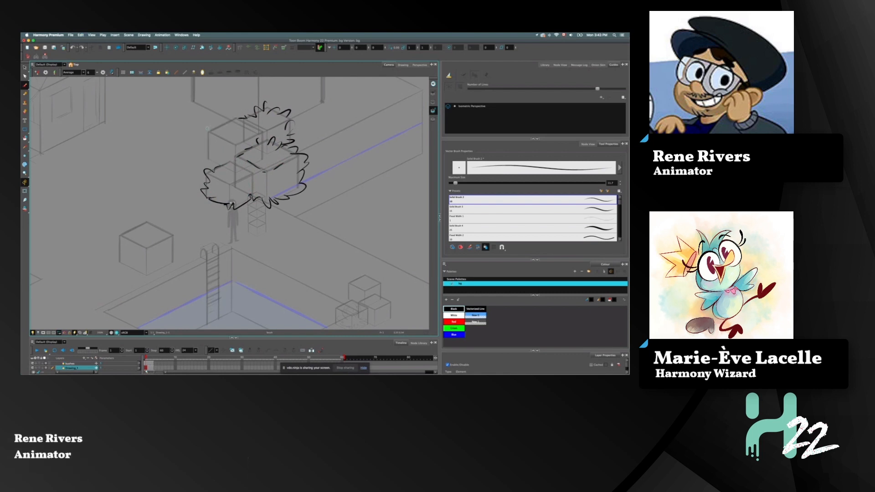
scroll(207, 130, "down", 3)
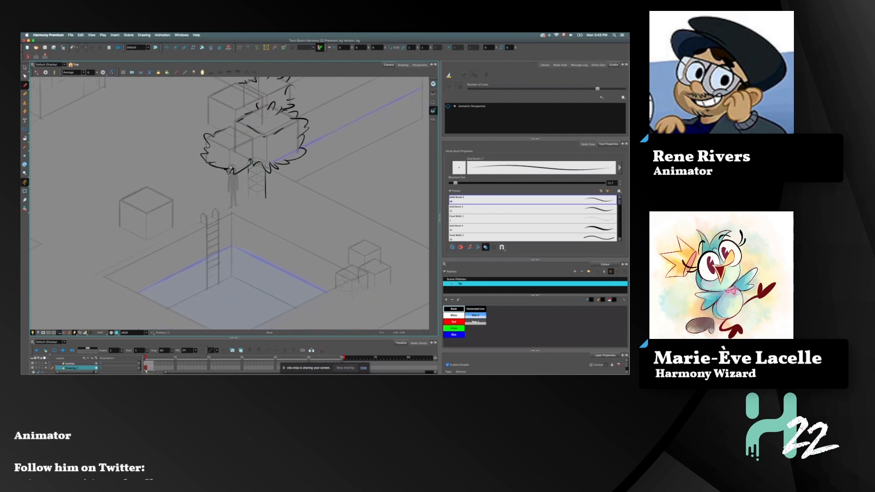
mouse_move(270, 195)
left_mouse_down()
mouse_move(249, 203)
mouse_move(235, 189)
left_mouse_up()
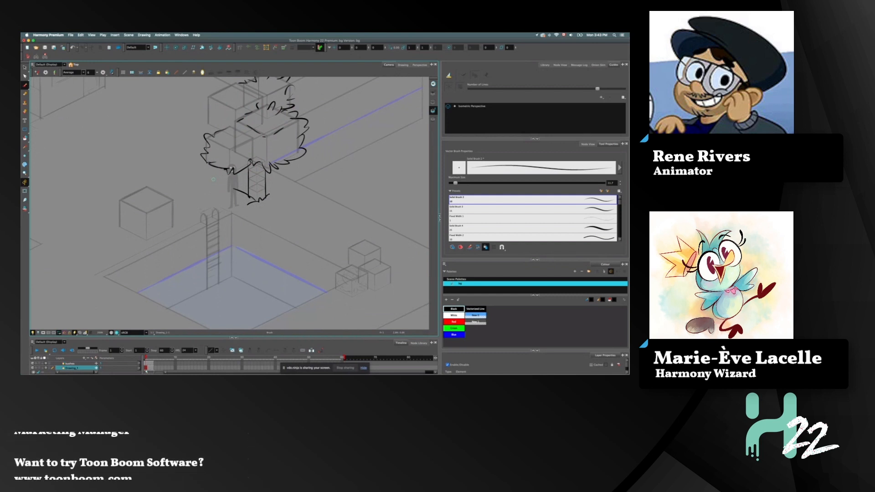
left_click(455, 108)
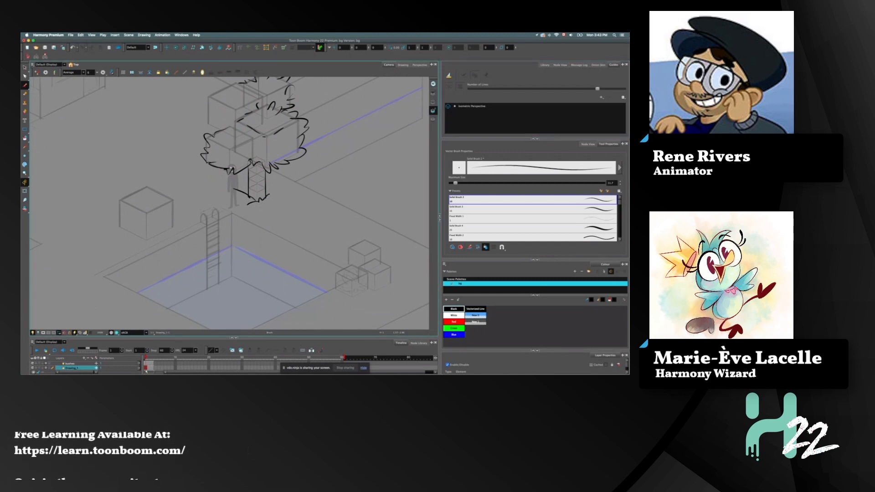
- Sketch spiky leafy bushes inside the right and top cubes of the three-cube pile beside the pool
left_click_drag(337, 275, 304, 245)
key("2")
key("2")
left_click_drag(328, 272, 269, 233)
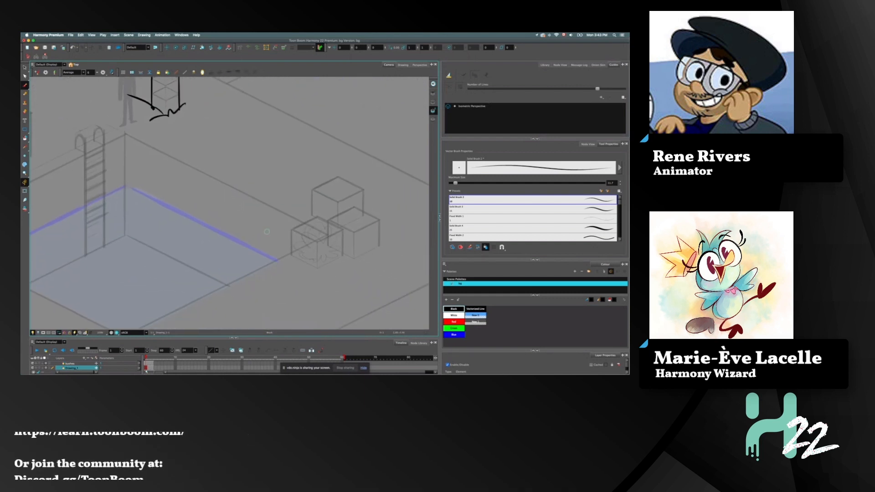
key("XF86AudioLowerVolume")
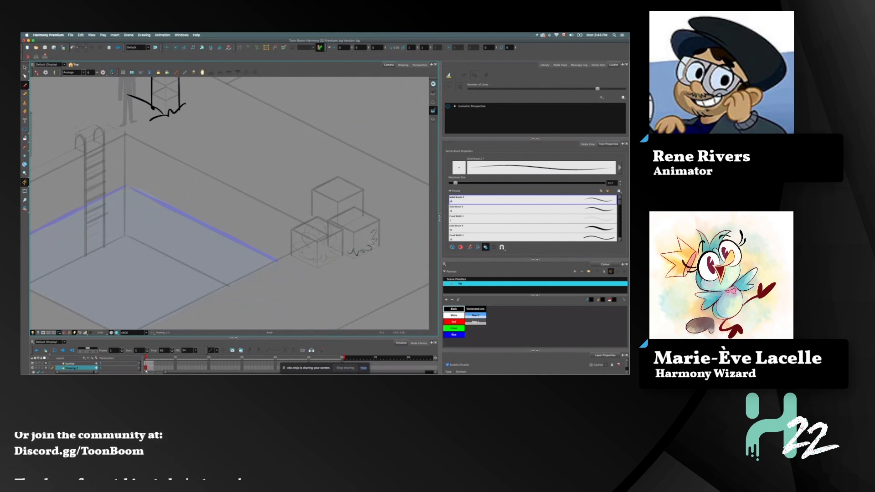
mouse_move(369, 224)
left_mouse_down()
mouse_move(350, 209)
mouse_move(342, 221)
left_mouse_up()
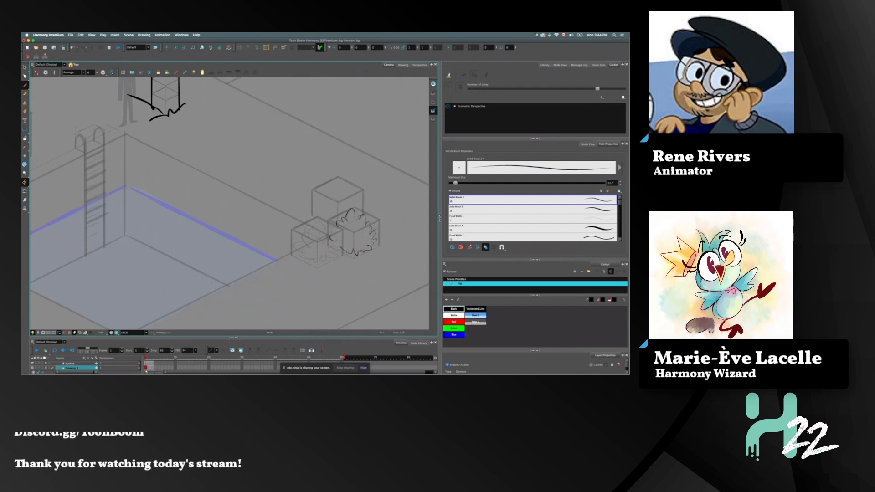
mouse_move(354, 208)
left_mouse_down()
mouse_move(350, 193)
mouse_move(331, 186)
mouse_move(317, 211)
left_mouse_up()
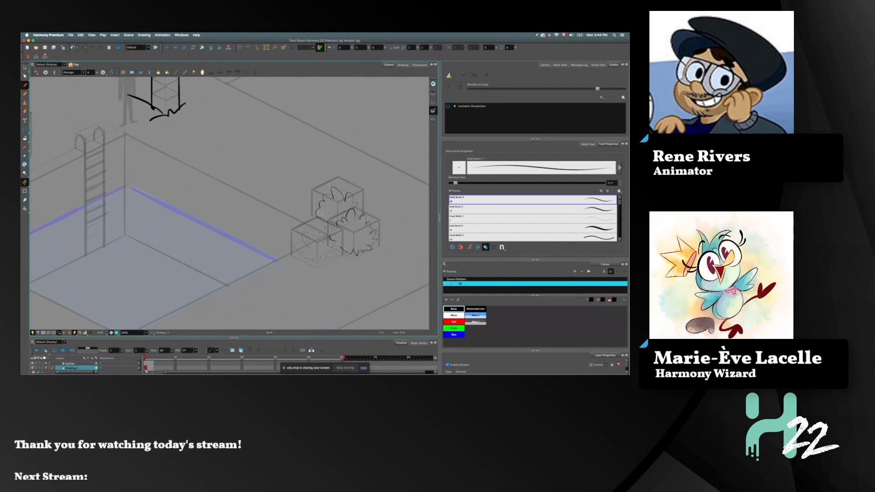
- Draw ragged grassy outlines along all four upper edges of the pool with the black Brush
mouse_move(220, 258)
left_mouse_down()
mouse_move(243, 247)
mouse_move(263, 263)
left_mouse_up()
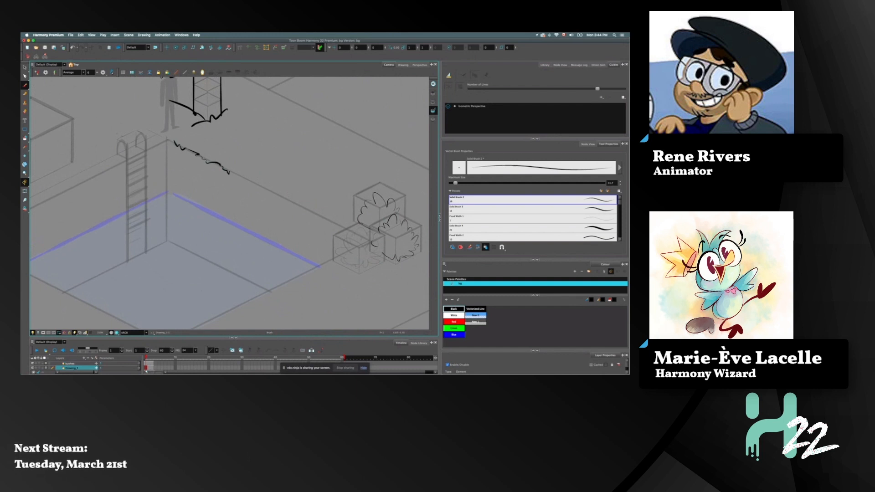
left_click_drag(249, 183, 272, 195)
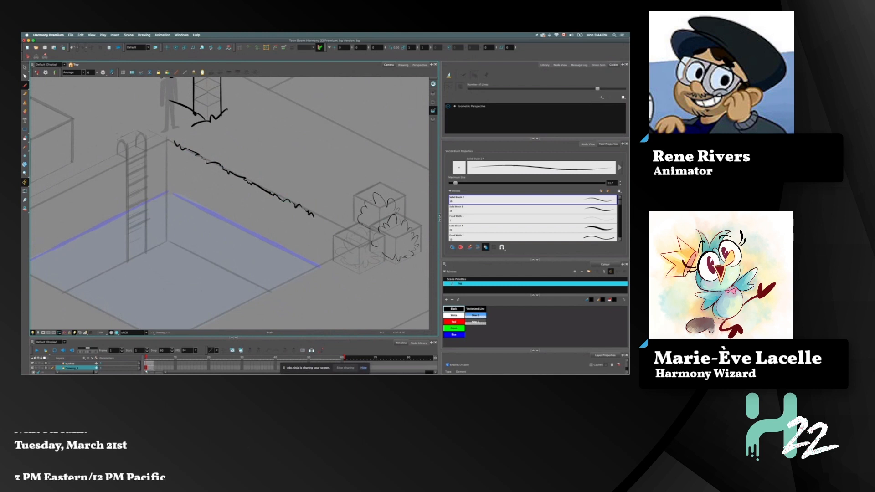
left_click_drag(238, 251, 257, 220)
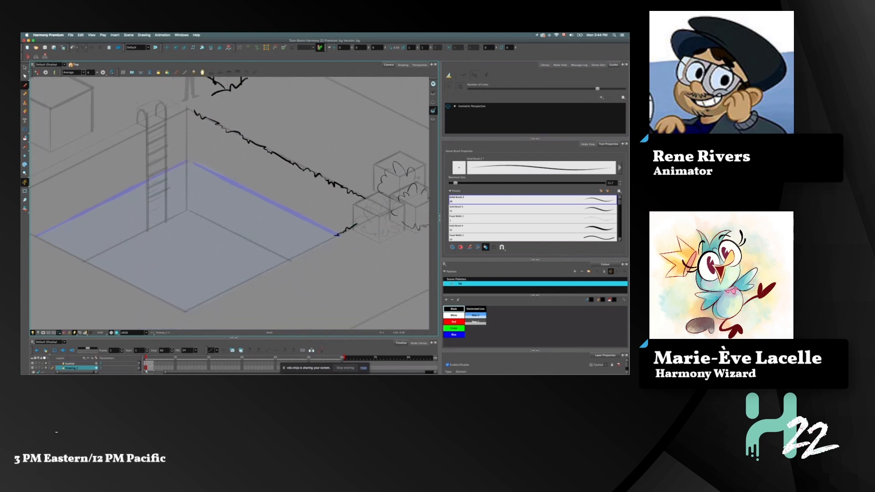
left_click_drag(299, 253, 179, 308)
left_click_drag(100, 296, 148, 304)
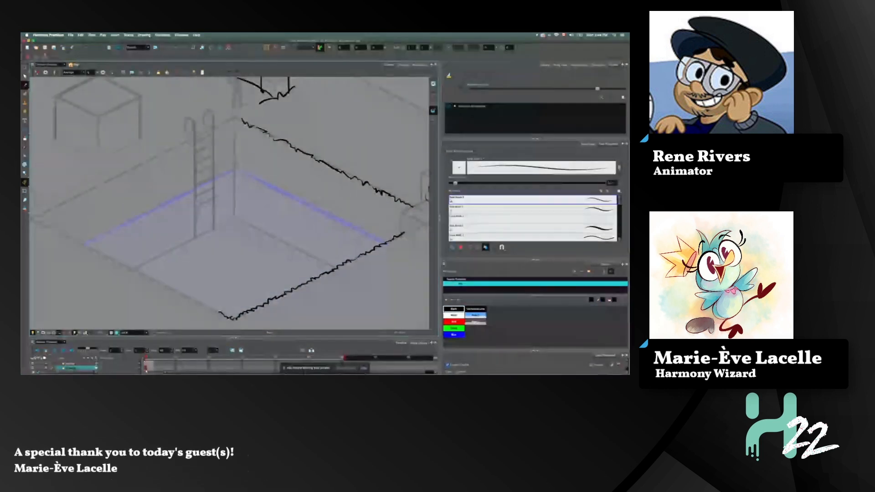
mouse_move(230, 317)
left_mouse_down()
mouse_move(86, 245)
mouse_move(141, 266)
left_mouse_up()
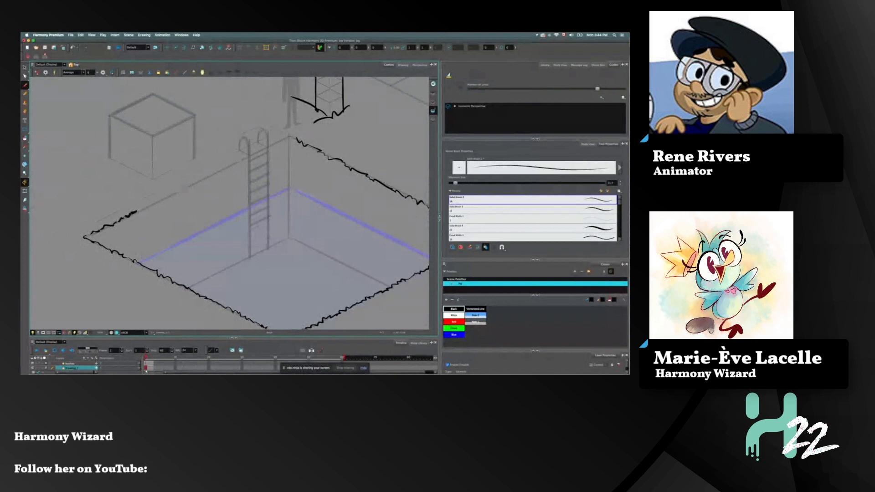
left_click_drag(150, 205, 266, 147)
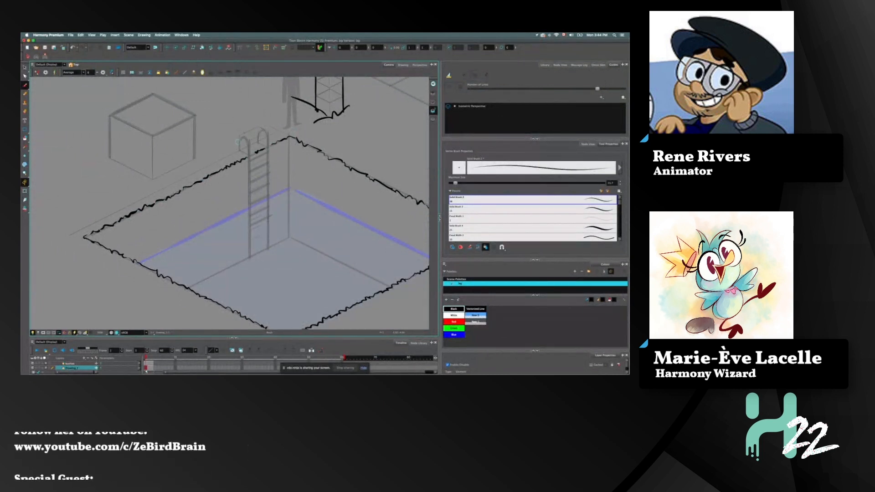
- Outline the pool ladder's two handrails in black down to the waterline and draw blue ripples around them
left_click_drag(239, 150, 250, 148)
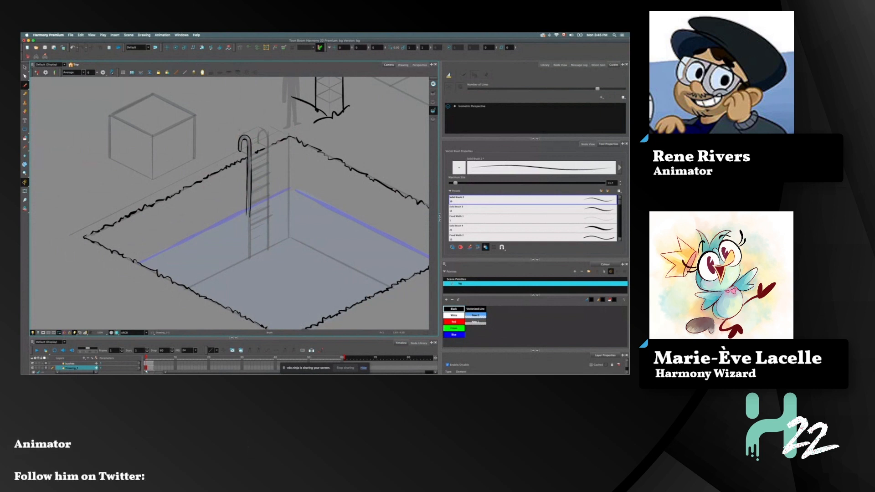
left_click_drag(256, 153, 268, 140)
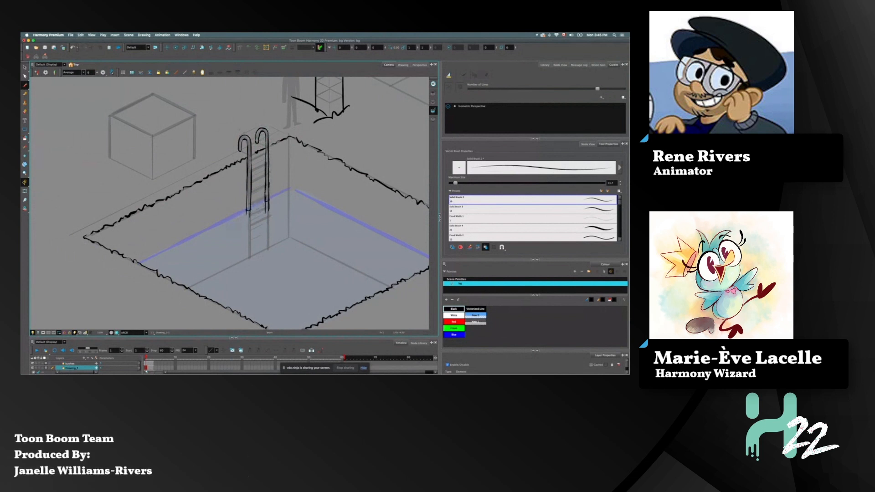
left_click(454, 335)
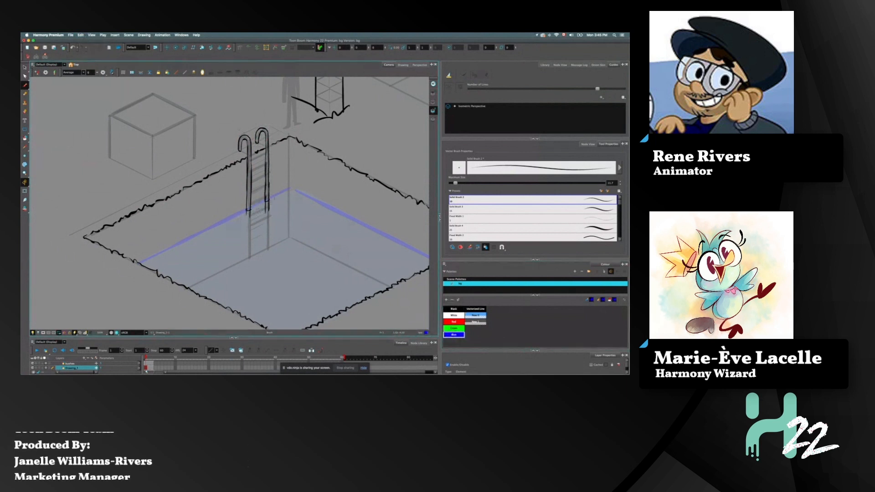
left_click_drag(276, 199, 281, 198)
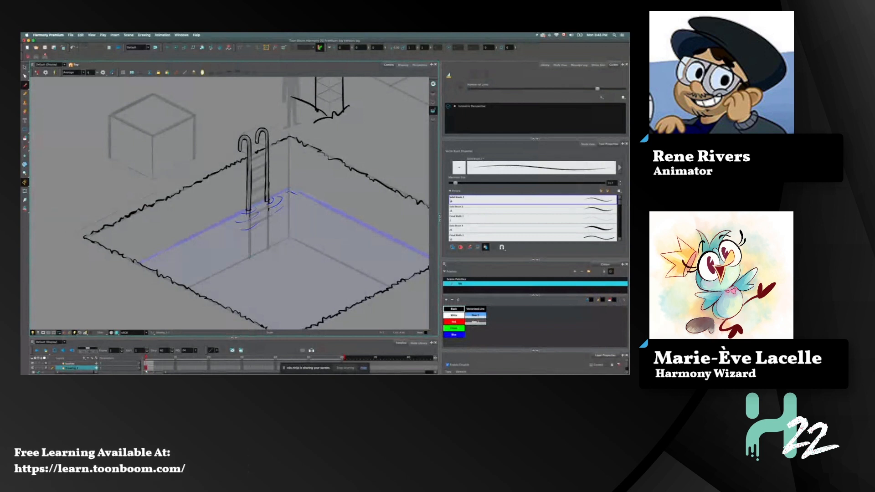
left_click(456, 332)
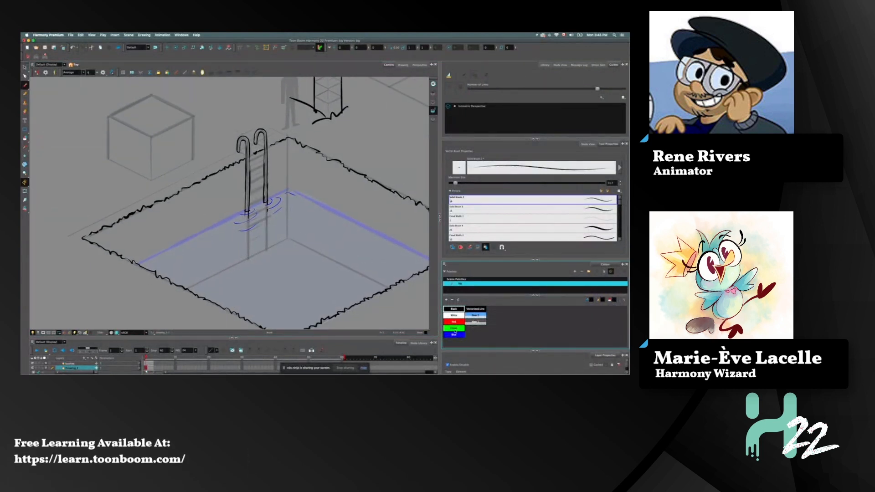
- Select the Isometric Perspective guide and draw a small black oval on the pool's water beside the ladder
left_click(456, 106)
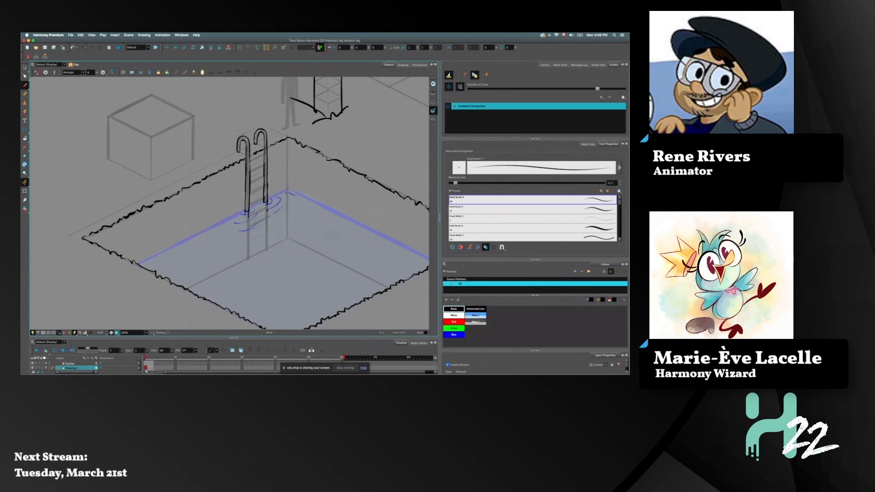
left_click_drag(338, 285, 328, 291)
key("super+z")
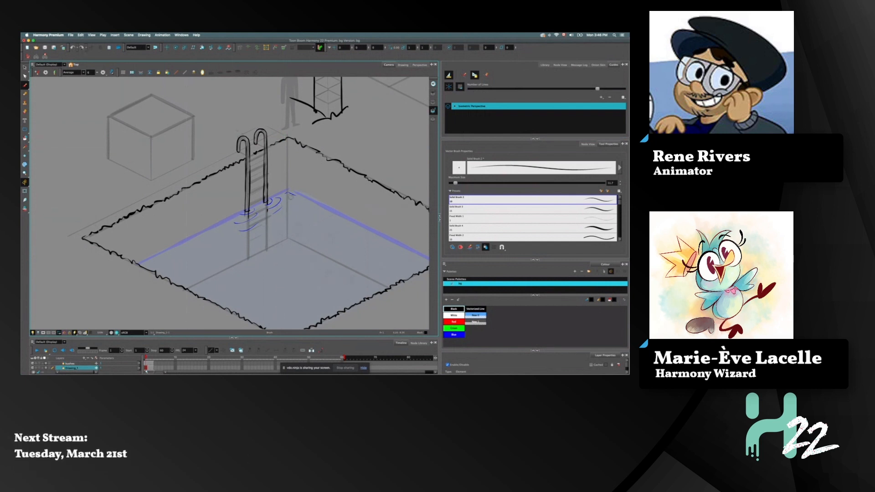
mouse_move(201, 241)
left_mouse_down()
mouse_move(210, 237)
mouse_move(203, 241)
mouse_move(222, 256)
mouse_move(223, 246)
left_mouse_up()
key("super+z")
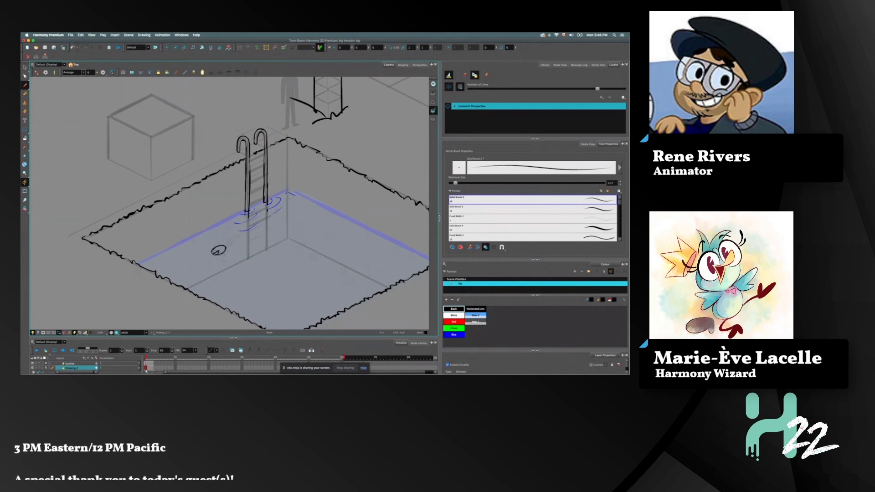
left_click_drag(228, 236, 233, 237)
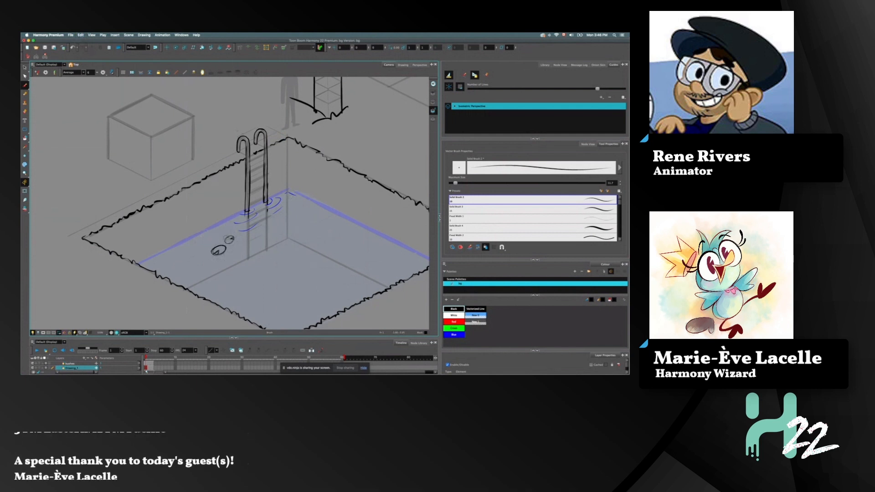
mouse_move(217, 237)
left_mouse_down()
mouse_move(198, 247)
mouse_move(203, 241)
mouse_move(206, 249)
left_mouse_up()
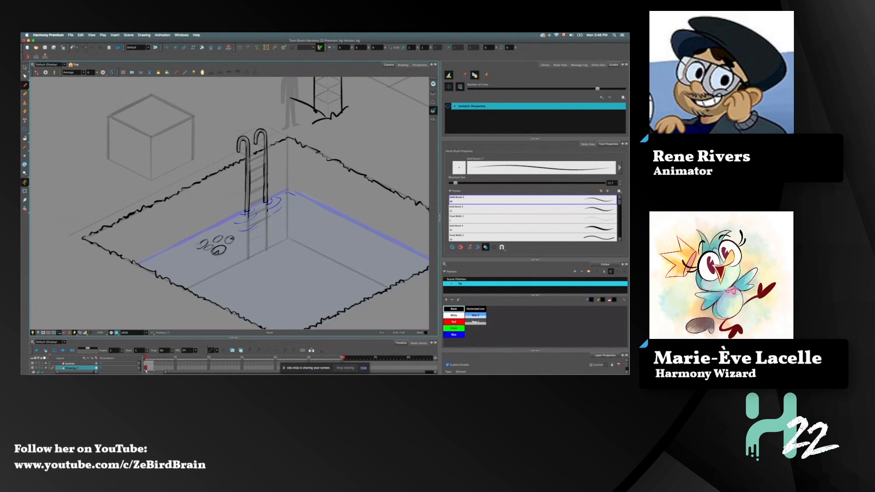
left_click_drag(198, 242, 233, 240)
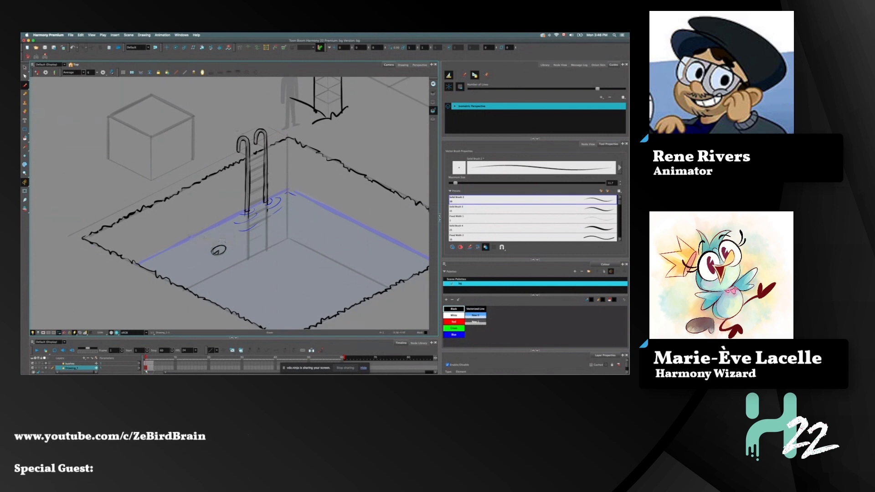
- Fill the pool ladder's two outlined handrails with black using the Paint tool
left_click(24, 137)
left_click(246, 183)
left_click(262, 141)
left_click(266, 173)
left_click(257, 137)
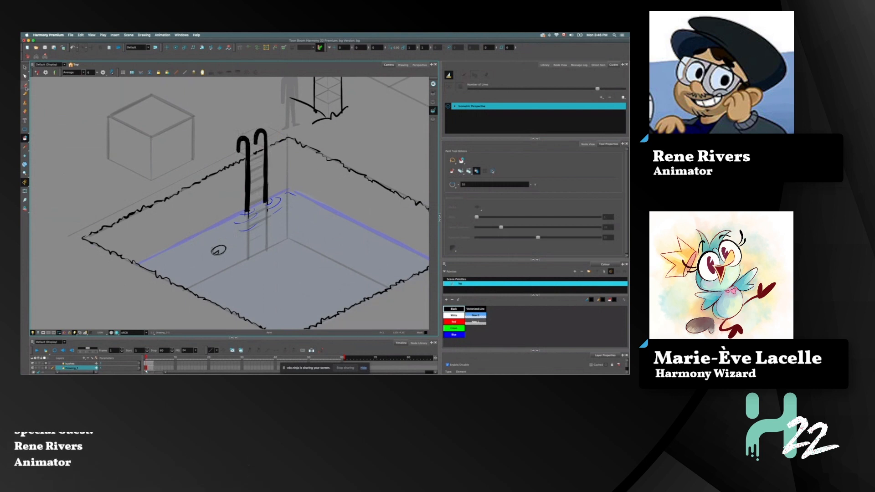
- Draw a leafy black bush with the Brush inside the left cube of the three-cube pile beside the pool
key("alt+b")
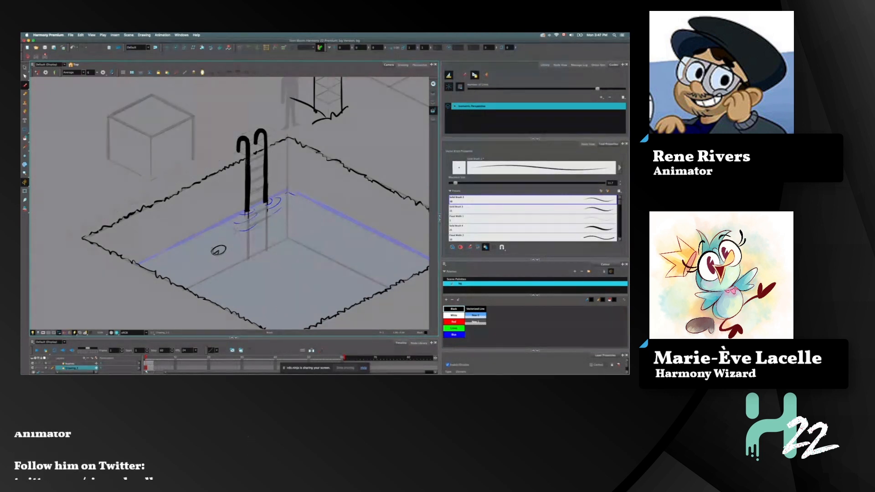
scroll(218, 250, "down", 5)
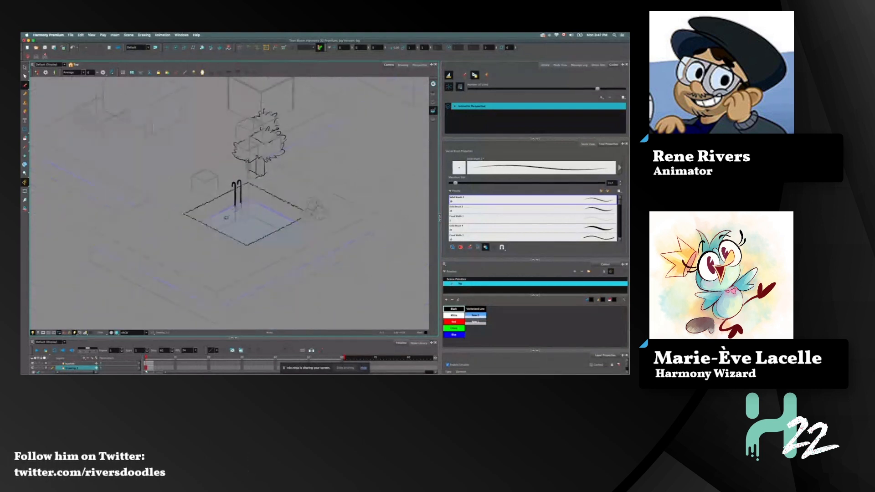
scroll(226, 218, "up", 2)
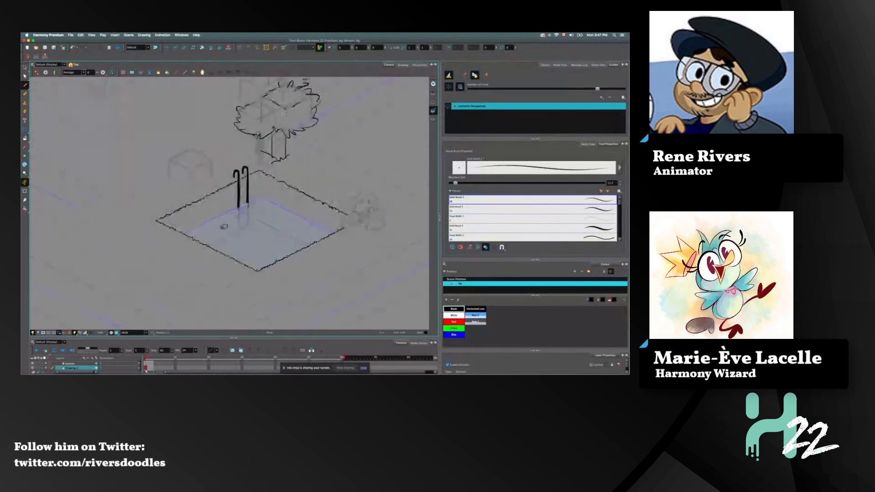
scroll(229, 202, "up", 1)
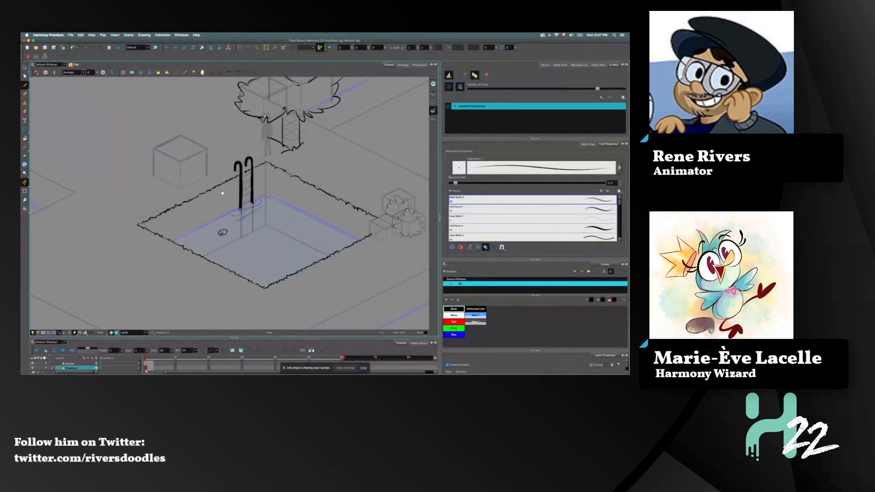
scroll(223, 193, "up", 3)
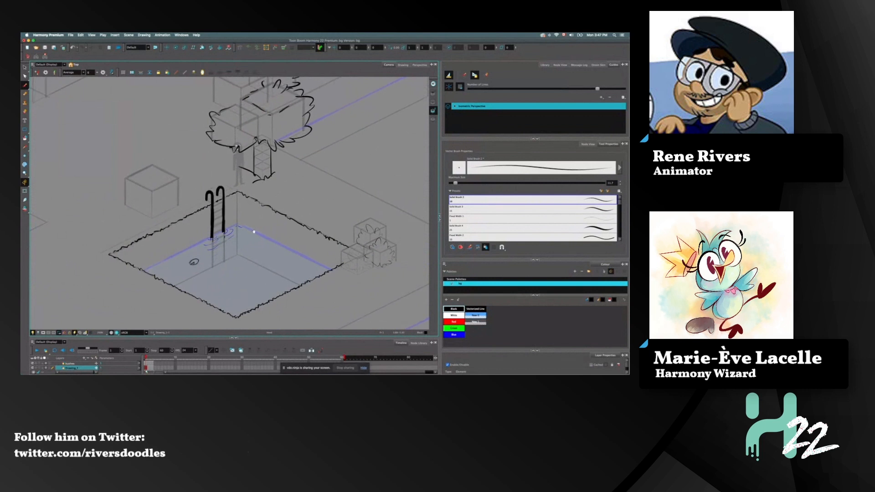
scroll(344, 264, "up", 4)
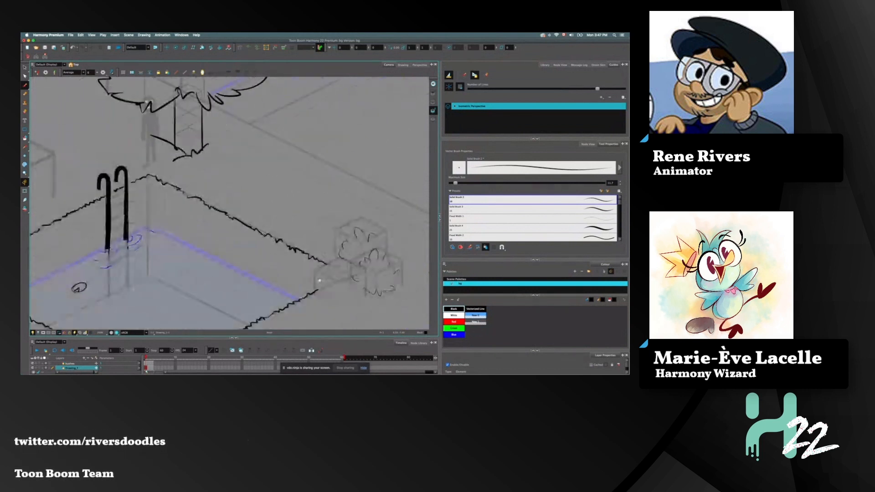
scroll(320, 280, "right", 3)
left_click_drag(281, 253, 287, 240)
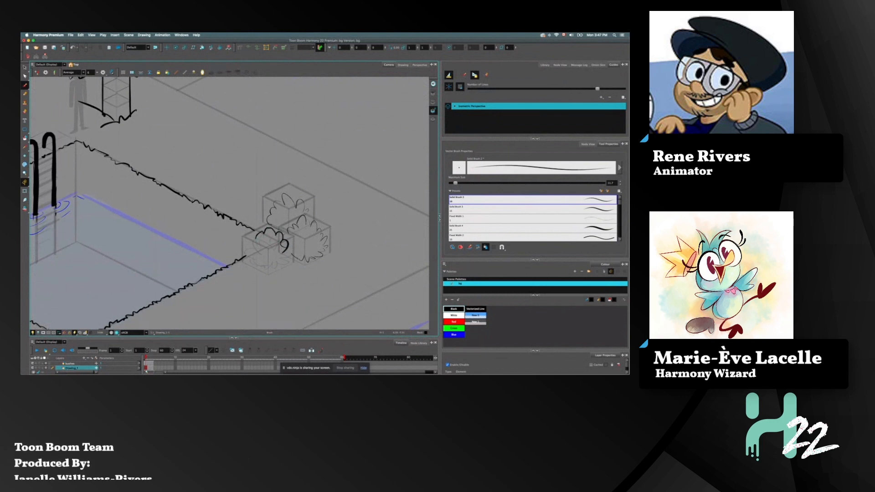
left_click_drag(248, 256, 264, 266)
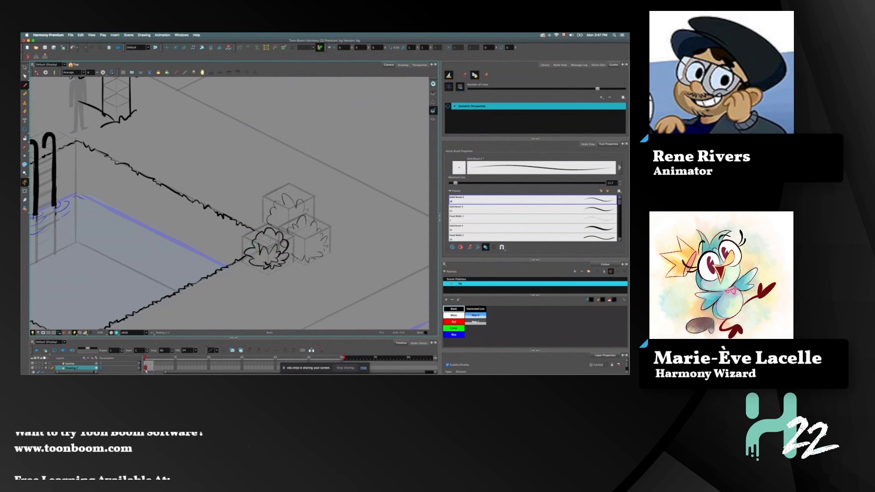
mouse_move(158, 205)
left_mouse_down()
mouse_move(218, 248)
mouse_move(244, 252)
left_mouse_up()
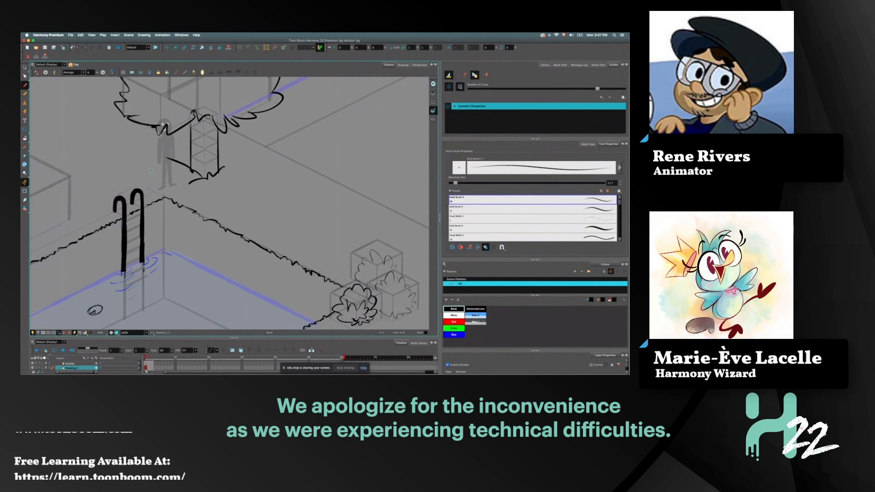
mouse_move(112, 198)
left_mouse_down()
mouse_move(204, 222)
mouse_move(106, 167)
left_mouse_up()
key("2")
key("2")
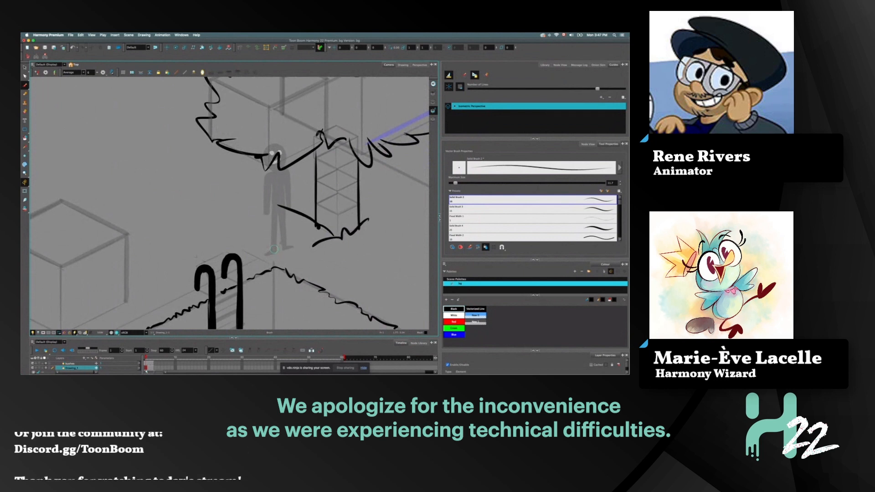
scroll(273, 250, "up", 5)
scroll(208, 260, "down", 3)
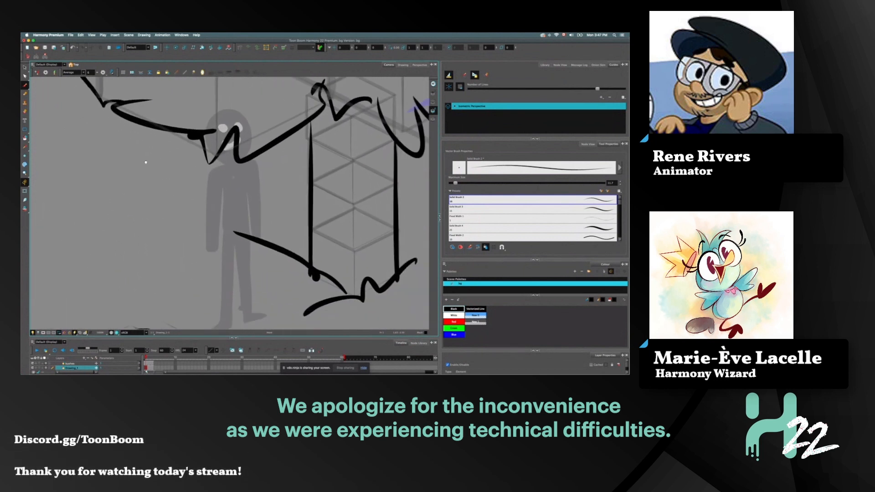
scroll(238, 210, "down", 6)
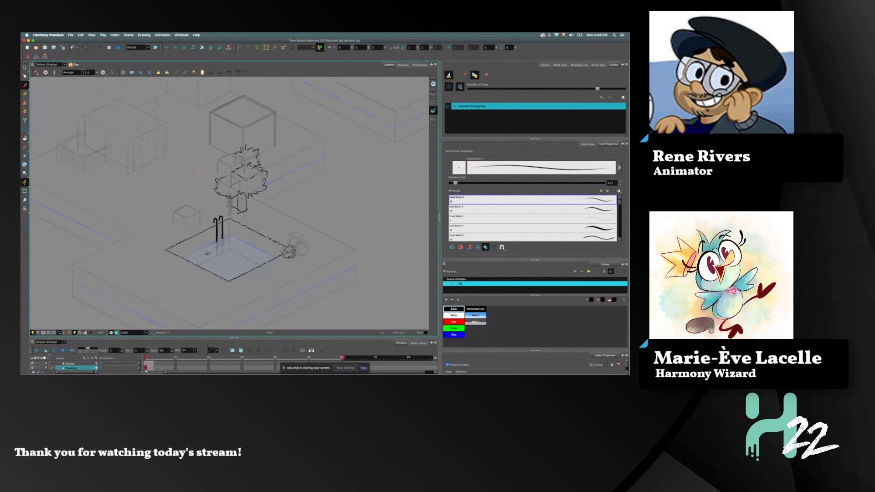
scroll(232, 202, "down", 1)
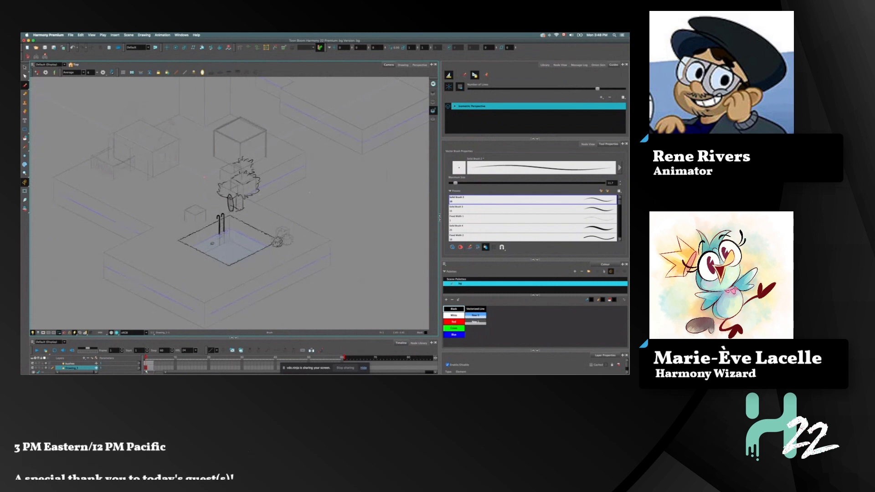
- Delete the black oval drawn around the character beside the tree trunk
key("2")
key("2")
key("2")
key("2")
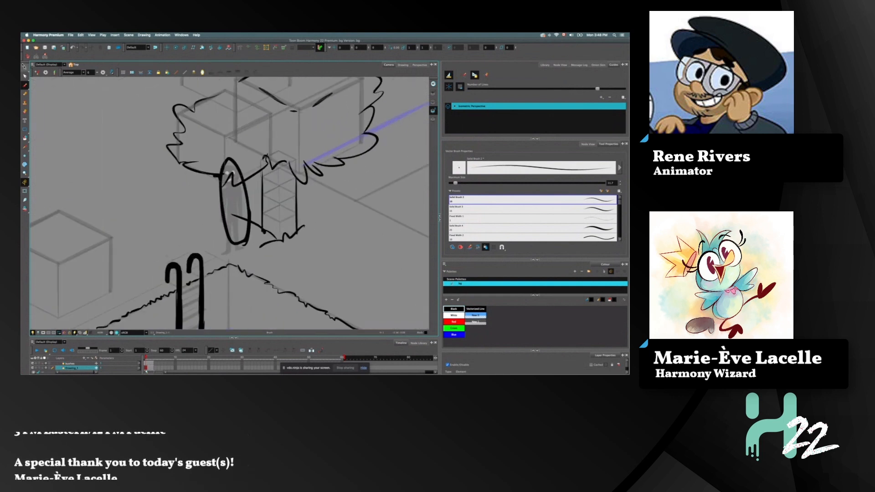
key("alt+s")
left_click(226, 173)
key("Delete")
left_click_drag(226, 173, 244, 98)
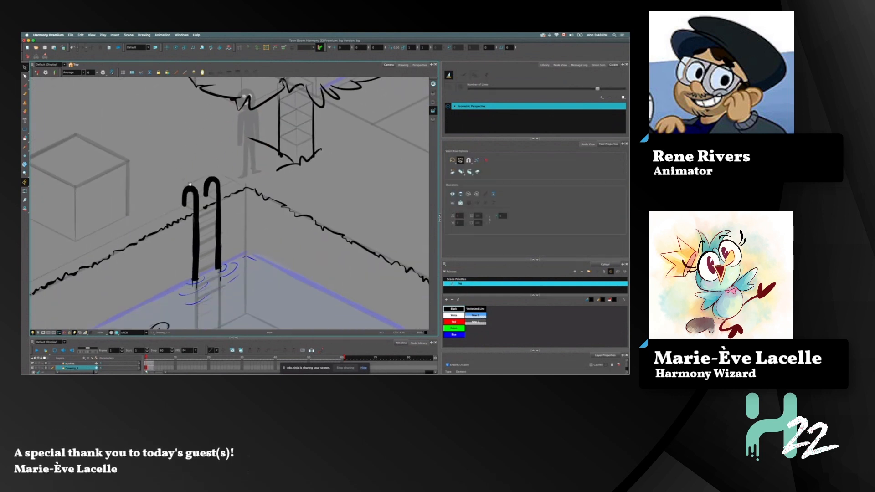
mouse_move(191, 185)
left_mouse_down()
mouse_move(191, 147)
mouse_move(269, 236)
left_mouse_up()
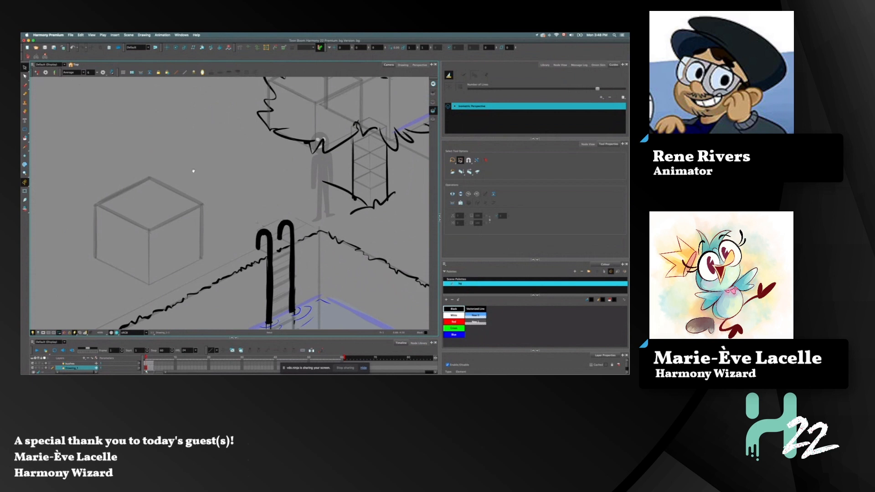
scroll(302, 266, "up", 5)
scroll(302, 267, "left", 5)
scroll(302, 266, "up", 3)
scroll(302, 266, "left", 2)
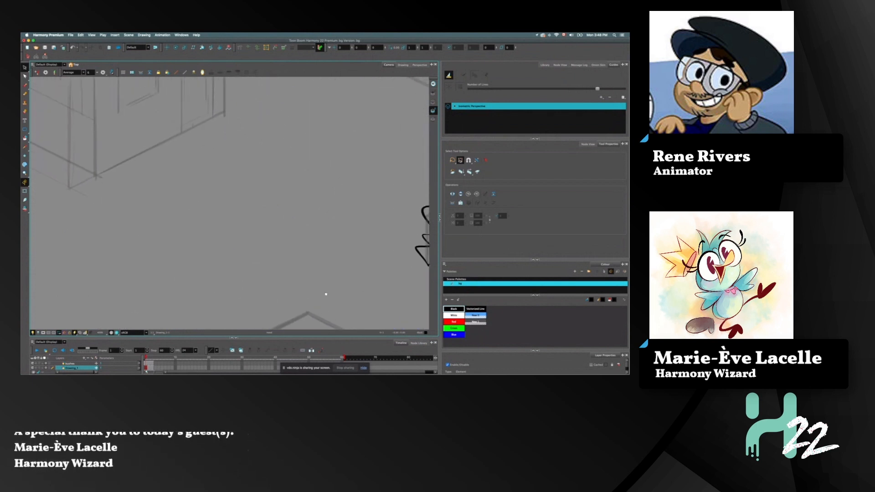
- Draw a round black head with a small pupil and an arrow facing the same way, using the Brush in front of the house
key("alt+b")
mouse_move(276, 195)
left_mouse_down()
mouse_move(240, 201)
mouse_move(276, 208)
left_mouse_up()
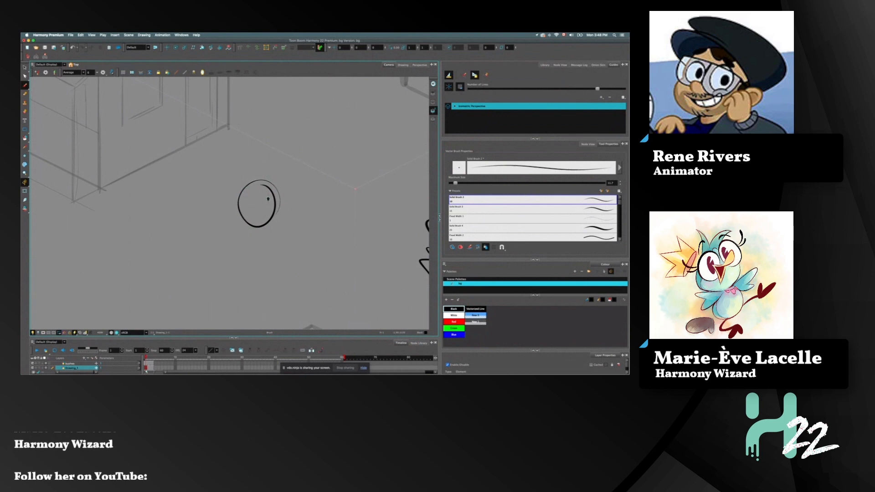
left_click_drag(262, 172, 293, 169)
mouse_move(284, 184)
left_mouse_down()
mouse_move(286, 163)
mouse_move(286, 183)
left_mouse_up()
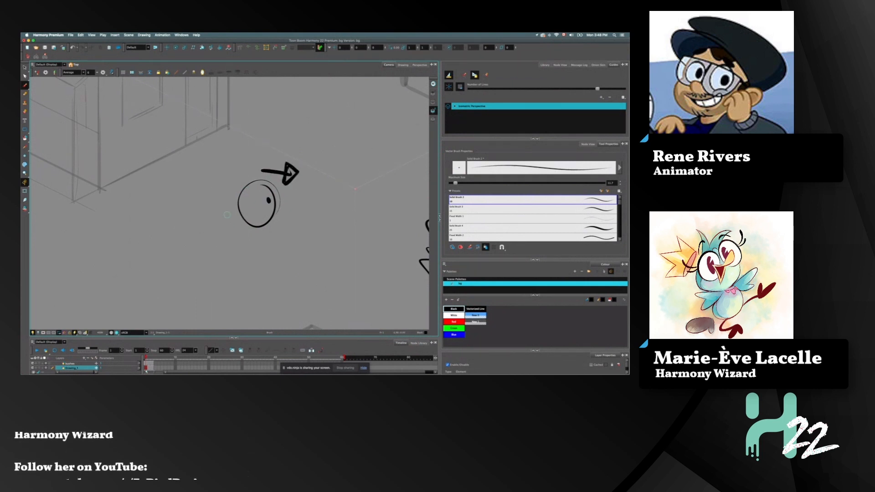
- Try sketching a second head below with an arrow facing the opposite way, and undo those strokes
left_click_drag(255, 241, 246, 284)
left_click_drag(230, 256, 231, 261)
left_click_drag(244, 232, 197, 241)
left_click_drag(204, 224, 206, 247)
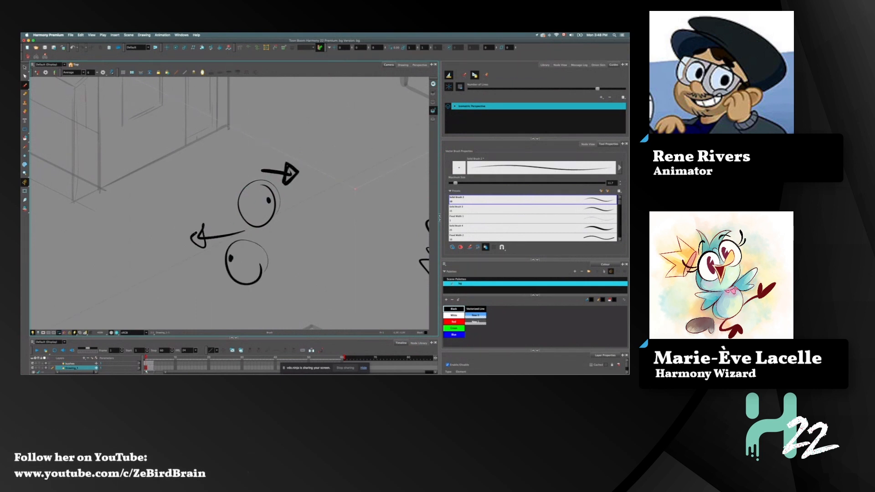
left_click_drag(274, 205, 239, 222)
mouse_move(168, 173)
left_mouse_down()
mouse_move(207, 206)
mouse_move(98, 230)
left_mouse_up()
key("super+z")
key("super+z")
key("super+z")
key("super+z")
key("super+z")
key("super+z")
- Draw two pointed crest feathers and a curved beak on the round head
mouse_move(221, 197)
left_mouse_down()
mouse_move(177, 179)
mouse_move(203, 218)
mouse_move(188, 166)
mouse_move(203, 189)
left_mouse_up()
left_click_drag(264, 212, 223, 242)
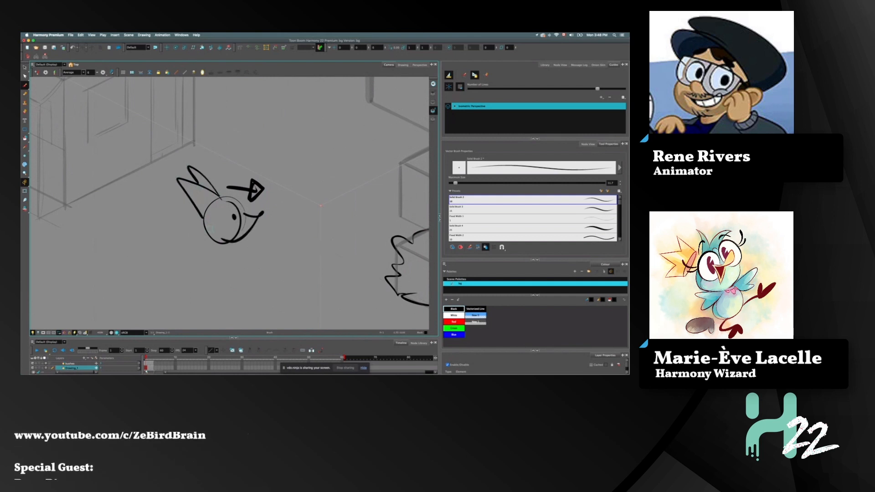
- Delete the black bird head sketch and its arrow in front of the house
key("2")
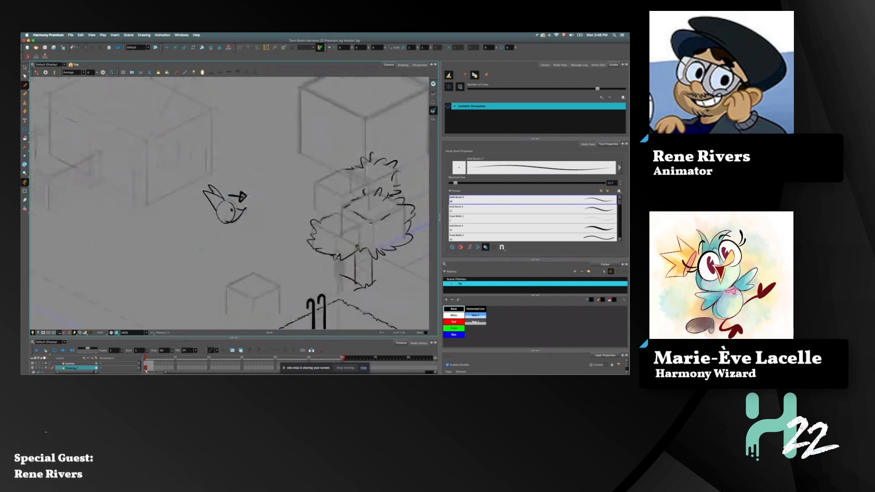
key("2")
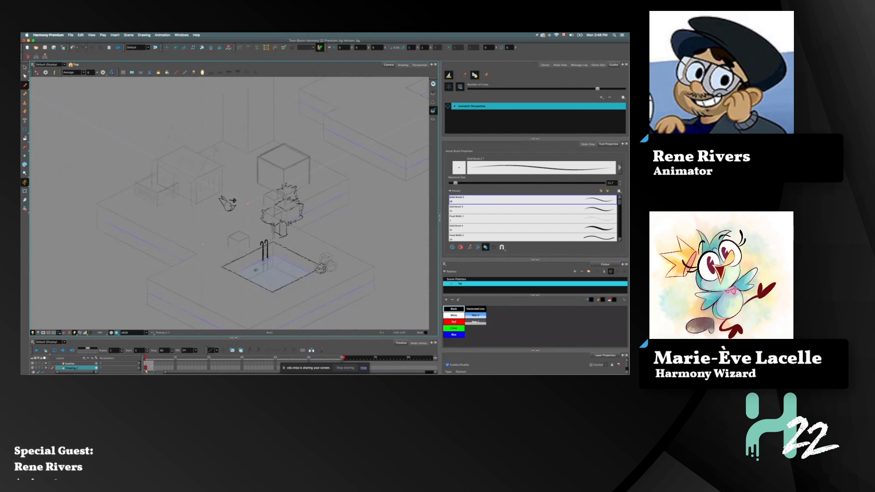
key("1")
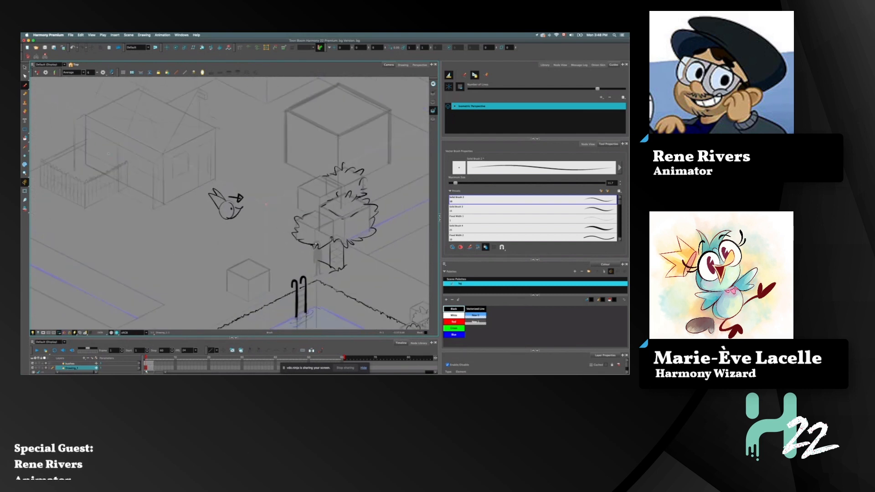
key("alt+s")
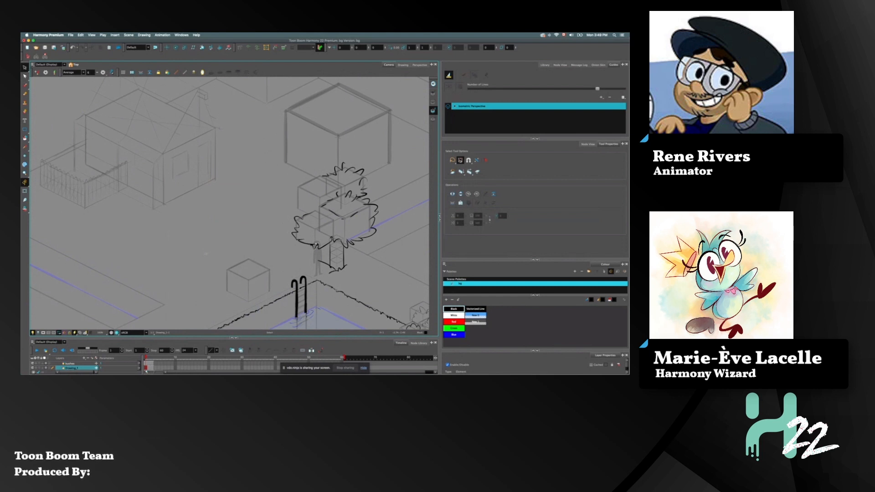
- Draw a tall upright panel with the Brush along the Isometric Perspective guide, next to the pool corner nearest the small cube
scroll(254, 232, "up", 5)
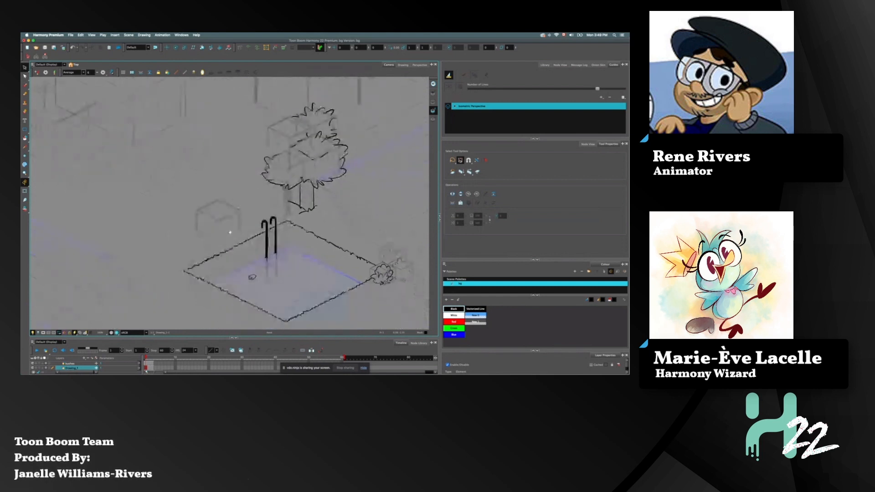
scroll(230, 233, "up", 5)
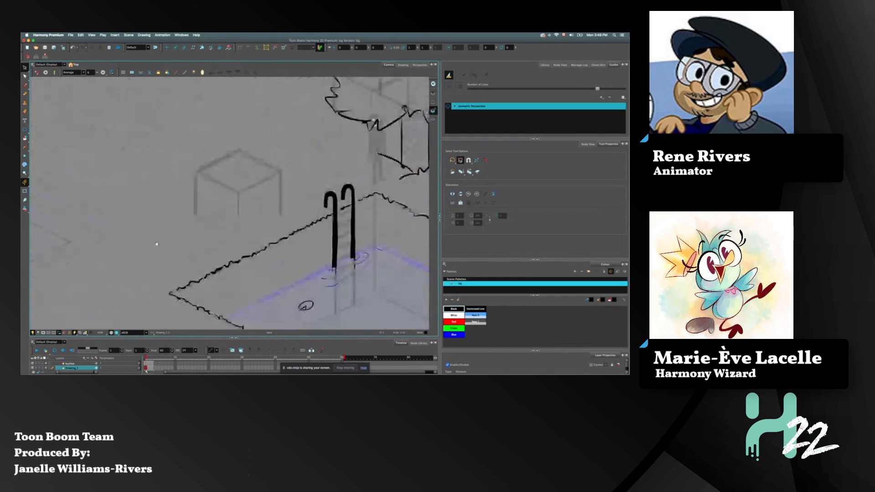
left_click(450, 75)
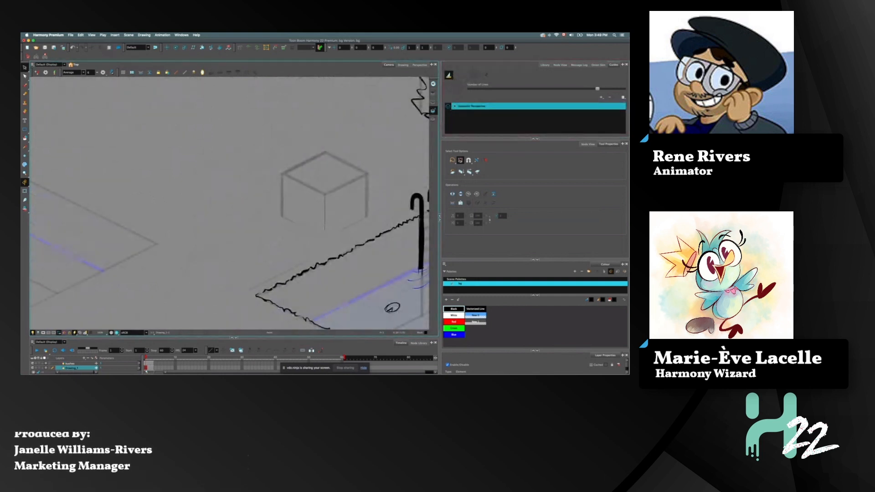
key("alt+b")
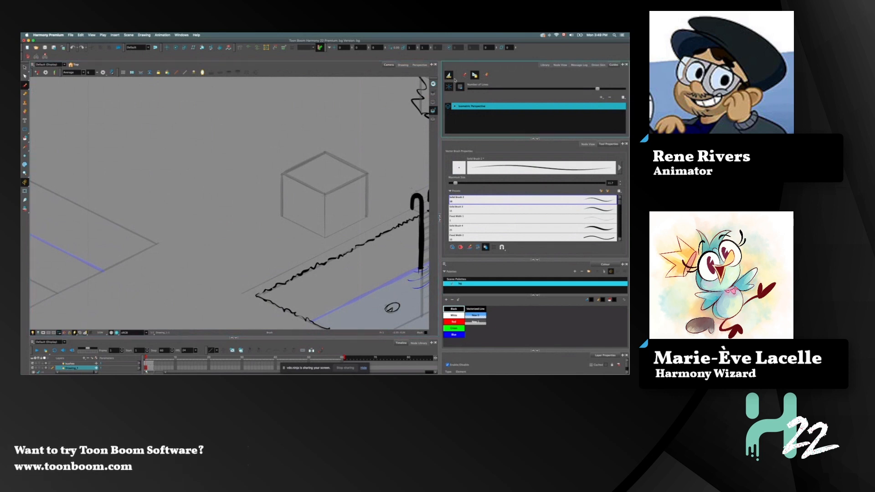
mouse_move(281, 261)
left_mouse_down()
mouse_move(146, 248)
mouse_move(324, 186)
left_mouse_up()
scroll(323, 186, "left", 3)
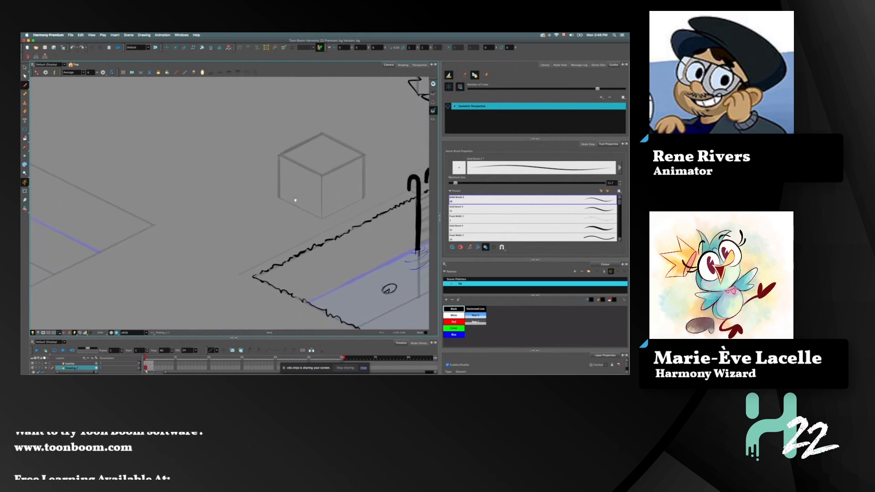
mouse_move(249, 268)
left_mouse_down()
mouse_move(272, 256)
mouse_move(272, 172)
mouse_move(243, 187)
left_mouse_up()
left_click_drag(244, 220, 245, 266)
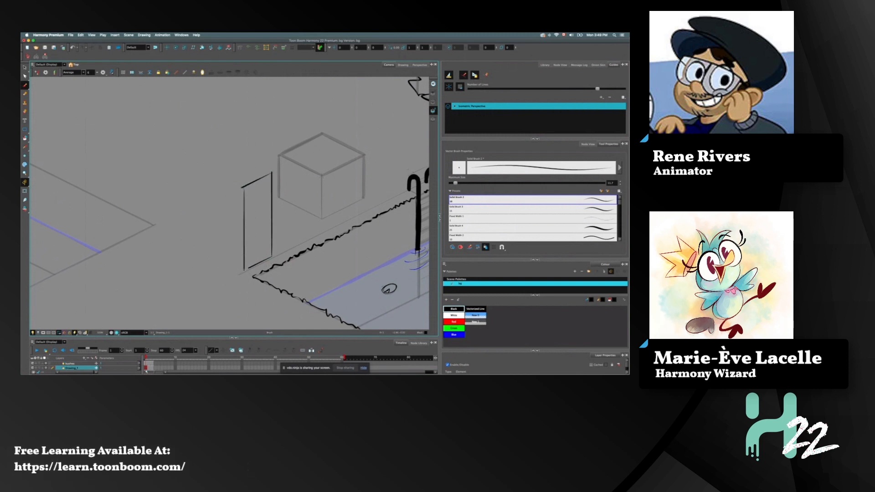
- Try drawing long isometric lines outward from the pool's edges, and undo them
scroll(245, 270, "down", 8)
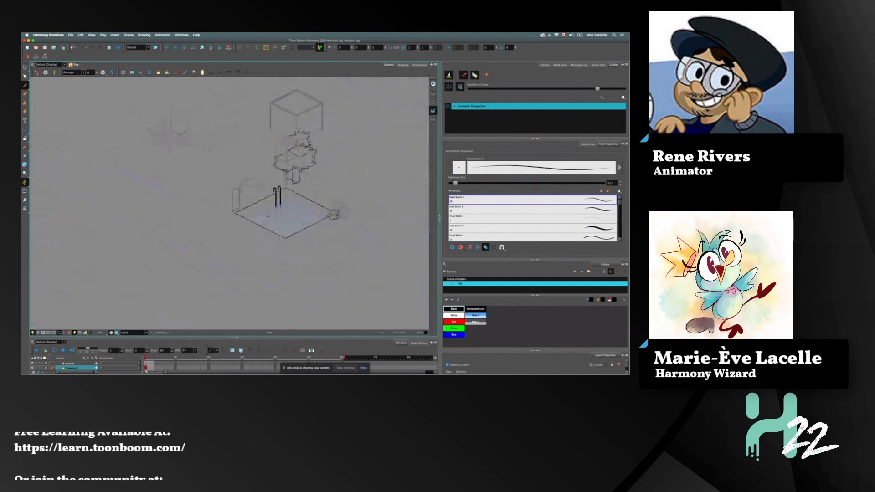
left_click_drag(258, 226, 208, 250)
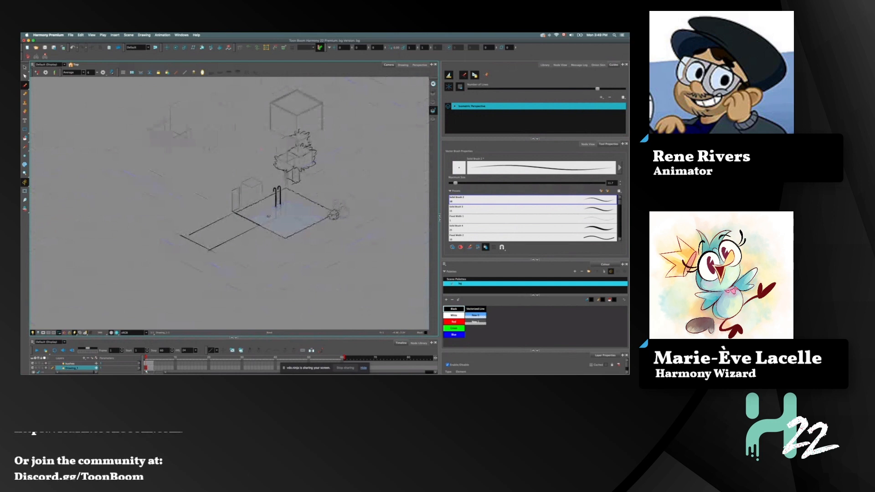
key("super+z")
key("super+z")
key("super+z")
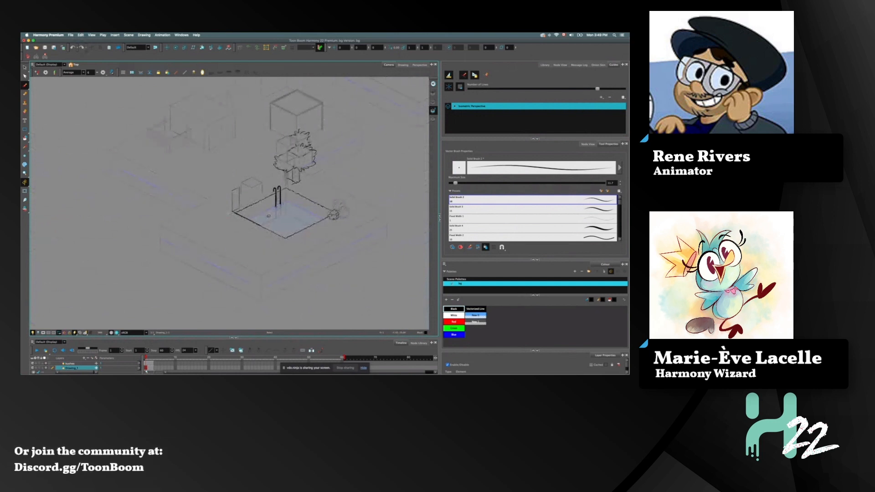
- Undo the strokes of the upright panel next to the pool corner
scroll(229, 203, "up", 5)
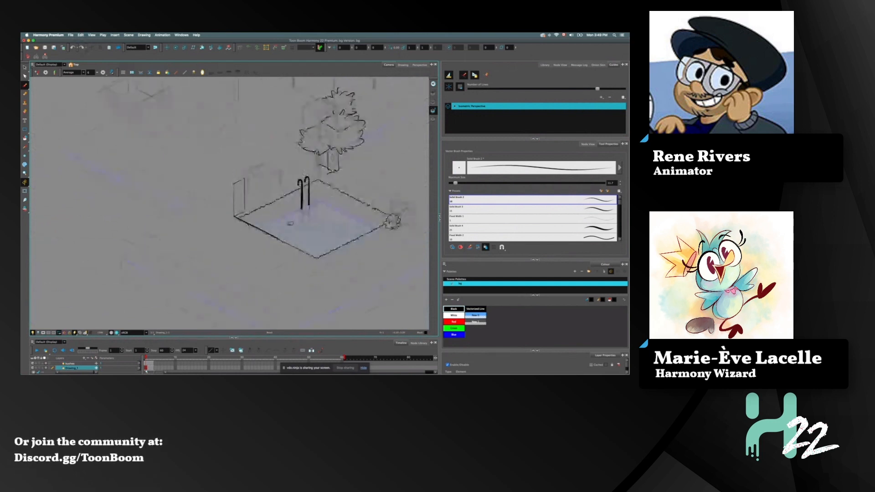
scroll(230, 206, "up", 3)
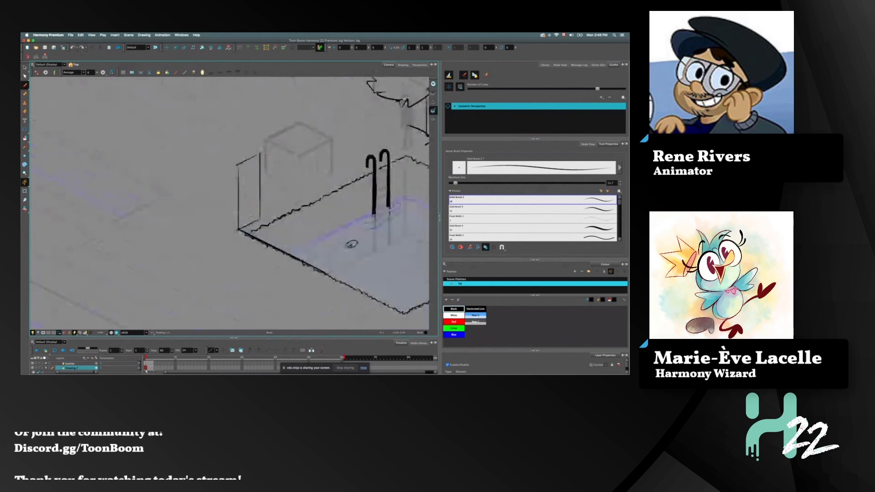
key("super+z")
key("super+z")
key("super+z")
key("super+z")
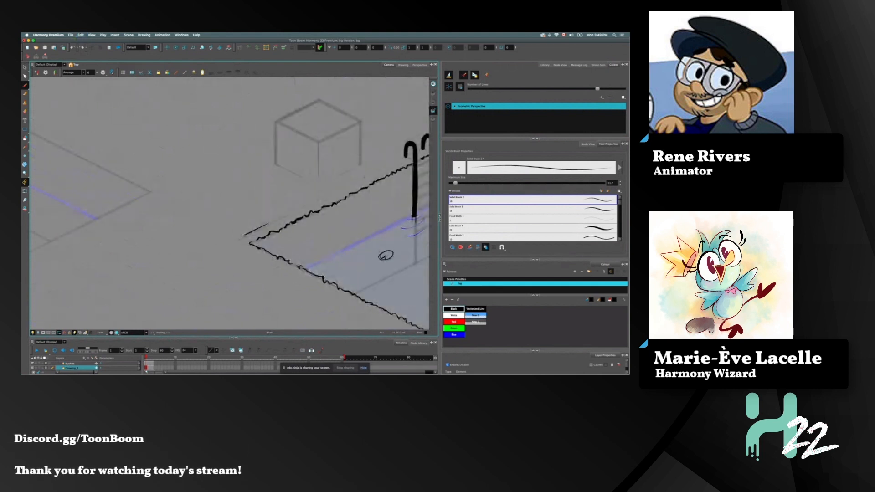
- Draw a tall upright isometric rectangle between the pool corner and the small cube, narrowing it with a new side edge
mouse_move(252, 210)
left_mouse_down()
mouse_move(251, 113)
mouse_move(218, 130)
mouse_move(218, 226)
mouse_move(252, 210)
left_mouse_up()
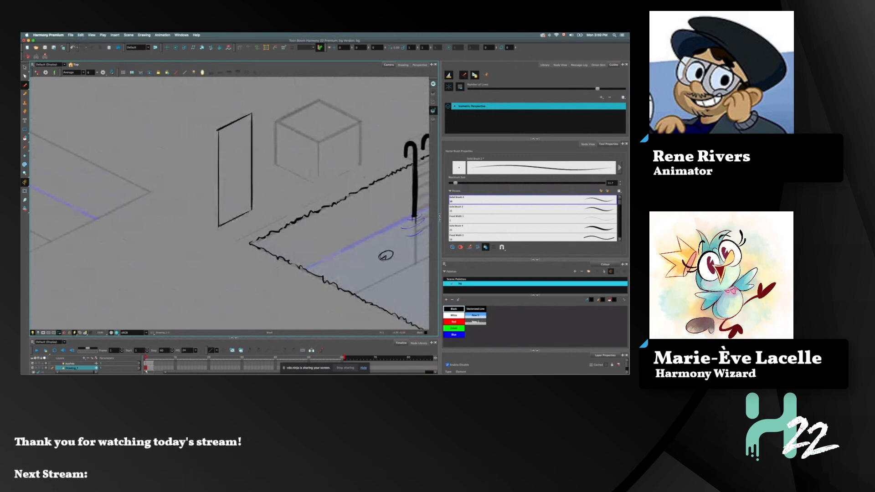
left_click_drag(224, 128, 225, 223)
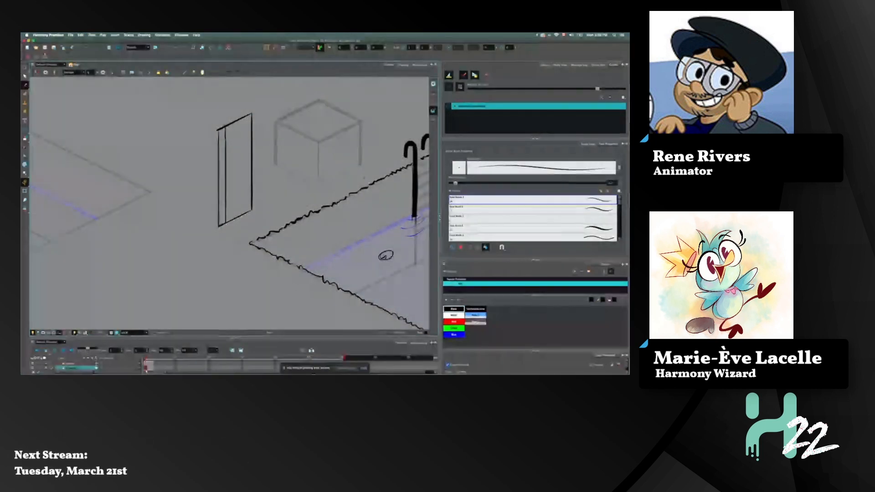
left_click_drag(217, 130, 219, 227)
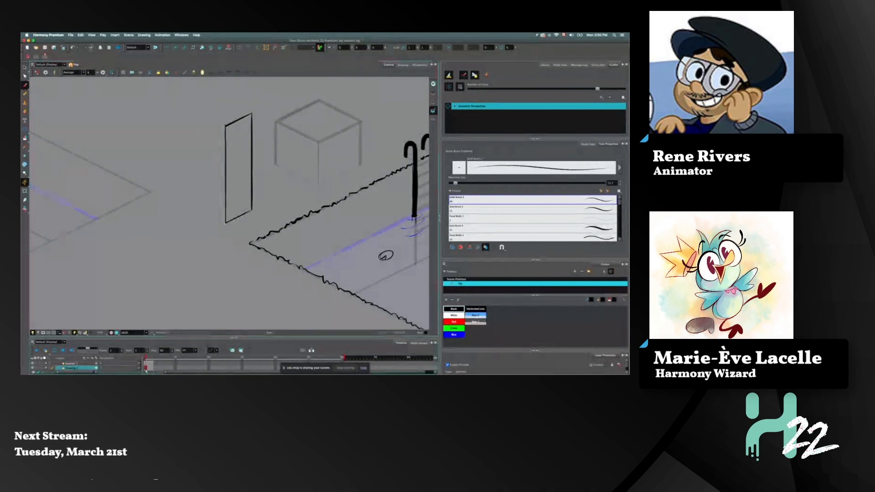
- On the layer above, turn off the perspective guide and draw a black surfboard outline inside the tall rectangle
left_click(73, 363)
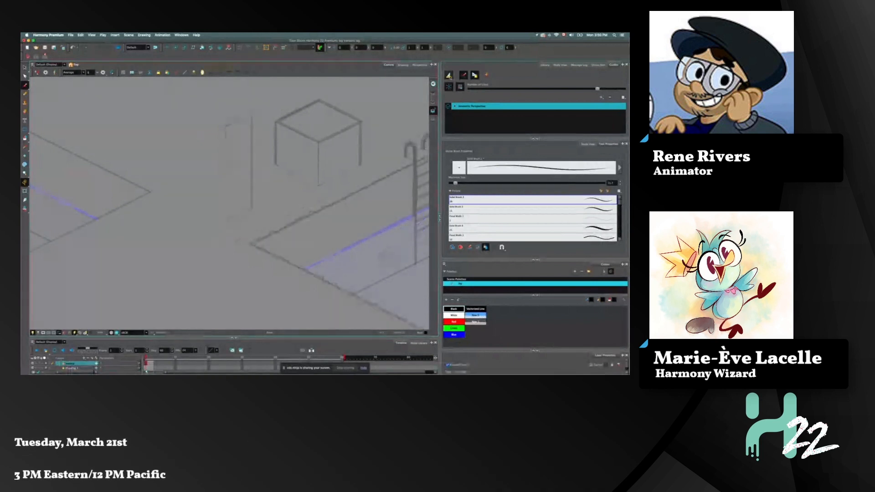
left_click(449, 75)
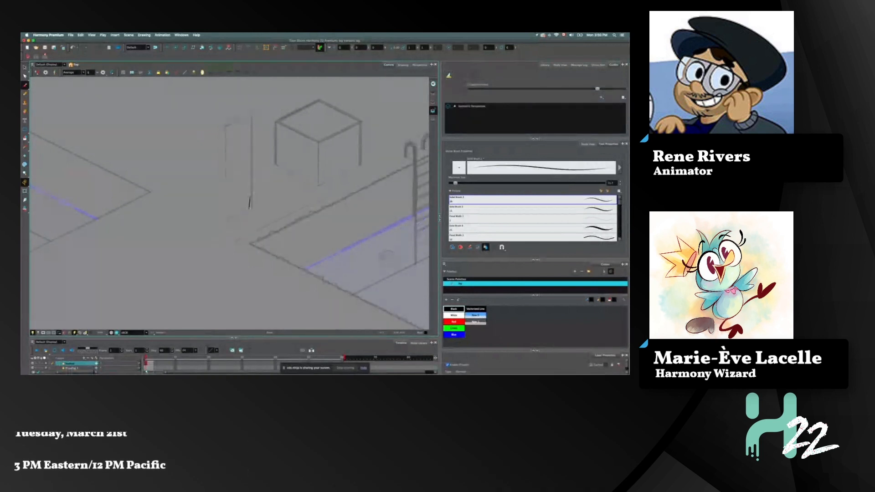
left_click_drag(250, 156, 243, 125)
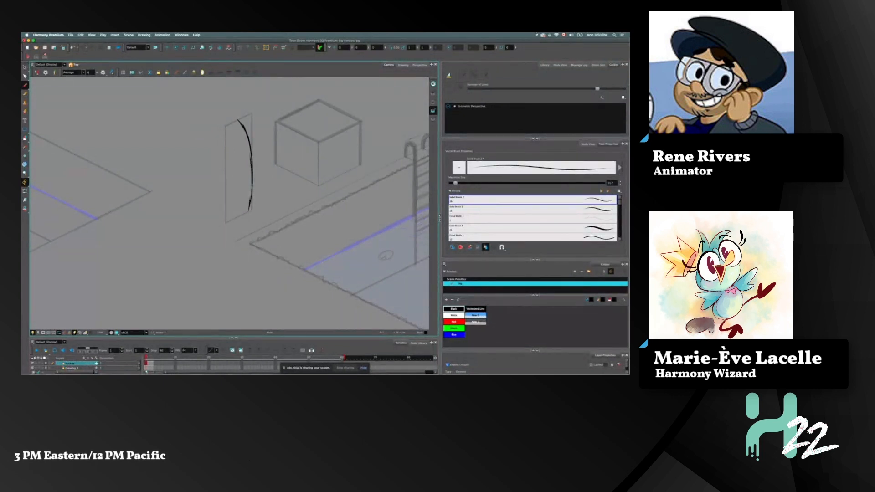
left_click_drag(232, 211, 238, 122)
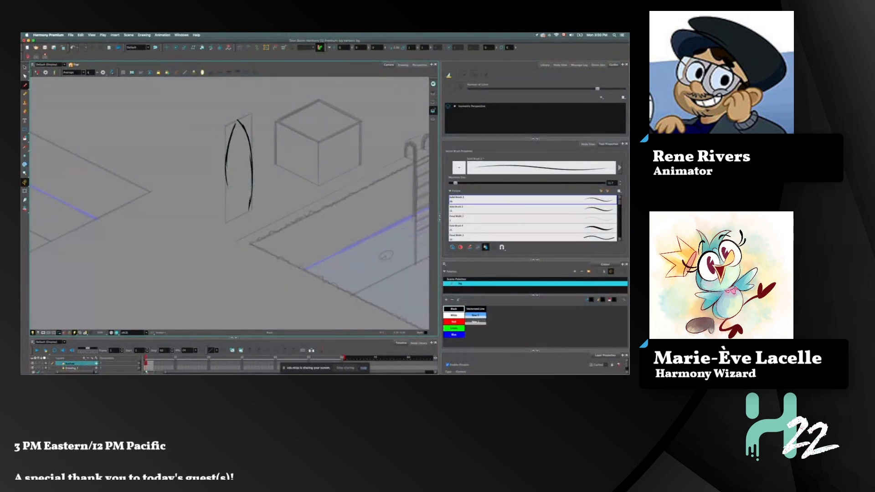
left_click_drag(232, 218, 250, 211)
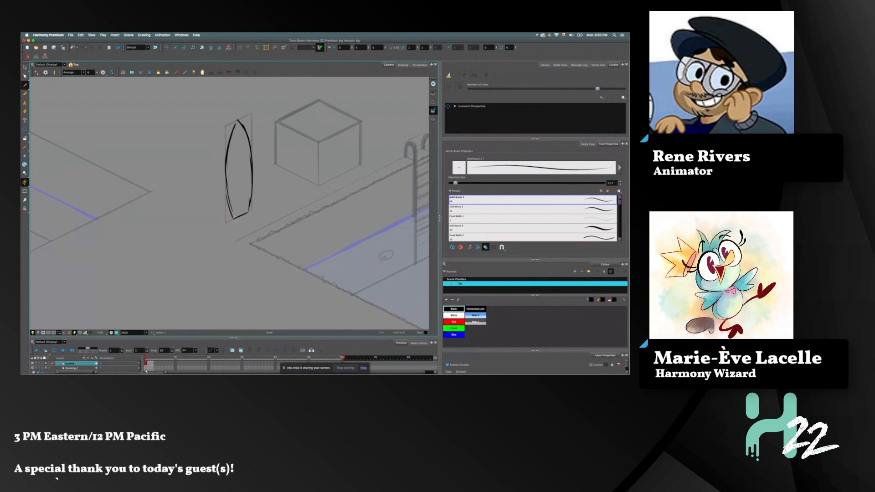
- Draw red crossing diagonals and a vertical centre line through the surfboard's rectangle as construction lines
left_click(453, 322)
left_click_drag(250, 114, 227, 222)
mouse_move(230, 124)
left_mouse_down()
mouse_move(252, 210)
mouse_move(238, 124)
mouse_move(236, 219)
left_mouse_up()
key("super+z")
key("super+z")
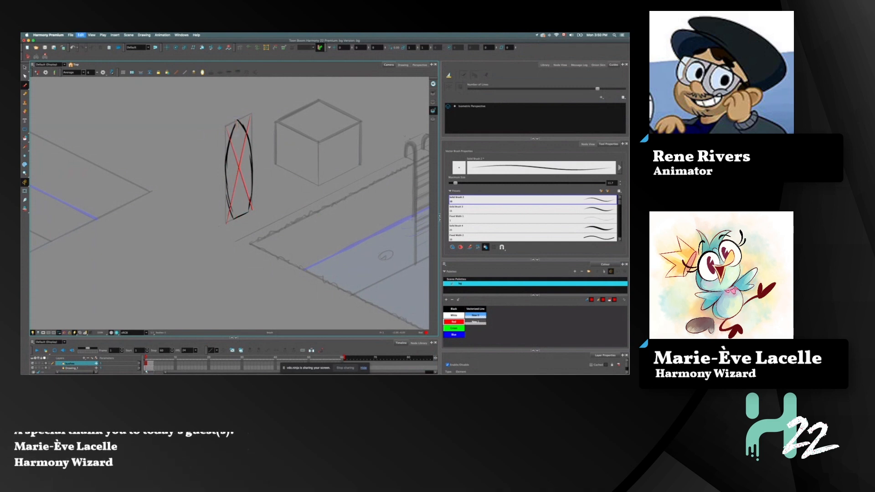
left_click_drag(239, 122, 237, 214)
key("super+z")
left_click_drag(238, 126, 238, 216)
key("super+z")
left_click_drag(239, 130, 238, 218)
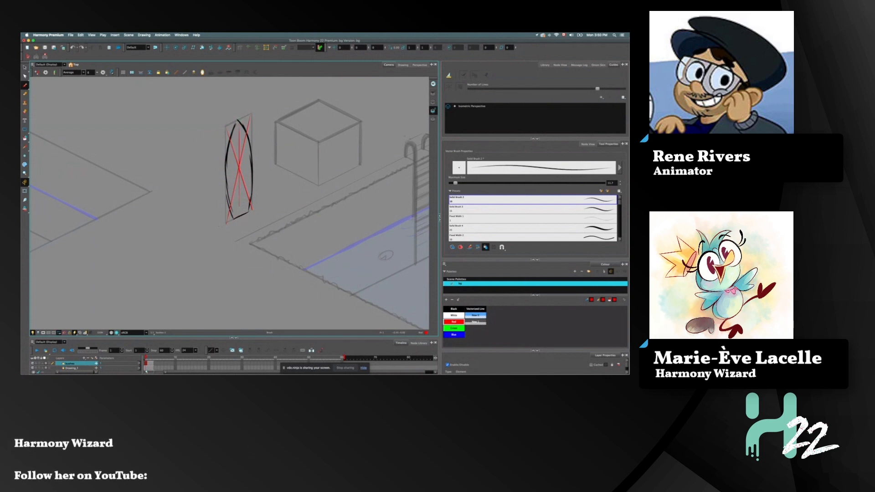
- Delete the red construction lines across the surfboard
key("alt+s")
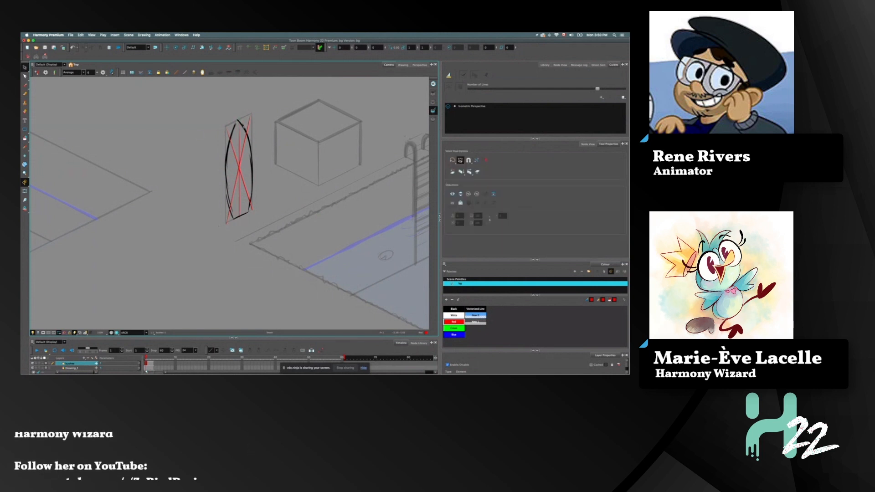
left_click(233, 118)
left_click(209, 184)
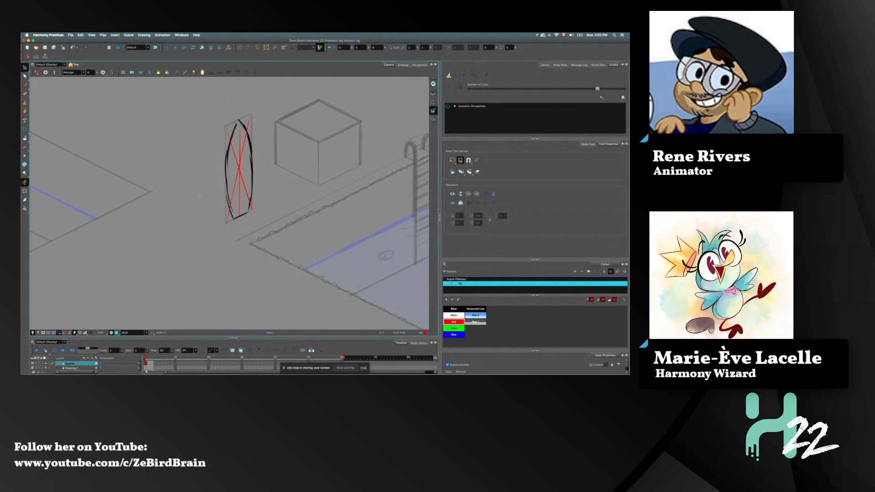
left_click(240, 159)
key("Delete")
left_click(238, 163)
key("Delete")
- Draw a black V-shaped stripe across the surfboard's upper half with the Brush, sketch details at its tail and undo them
key("alt+b")
left_click_drag(249, 141, 240, 162)
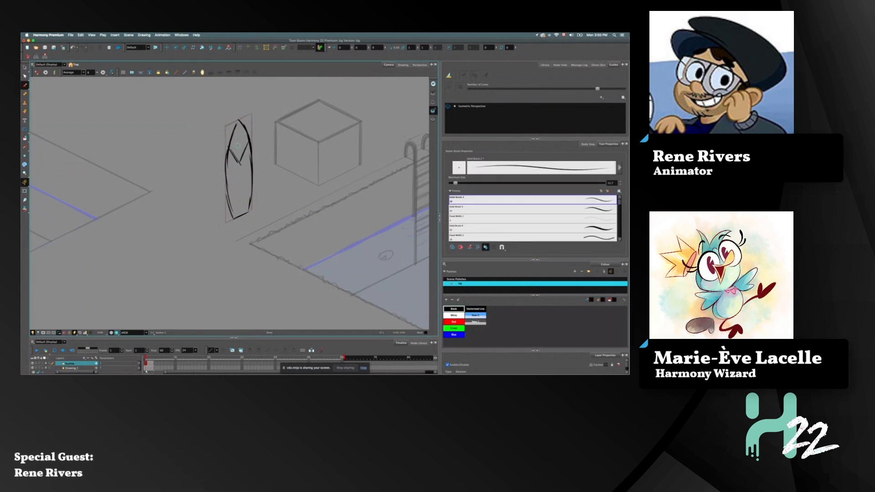
left_click_drag(237, 120, 234, 204)
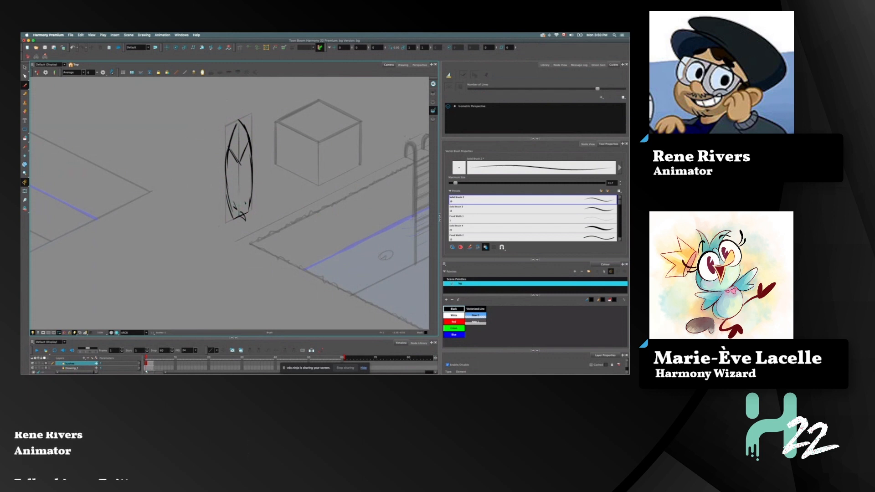
key("ctrl+z")
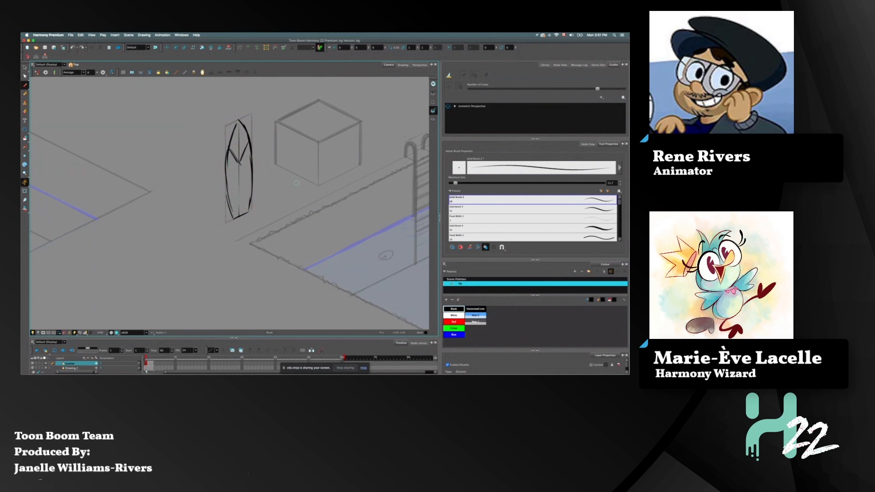
- Draw a black tree trunk with two vertical sides and a jagged root line beneath the stacked cubes of the tree
scroll(298, 188, "right", 2)
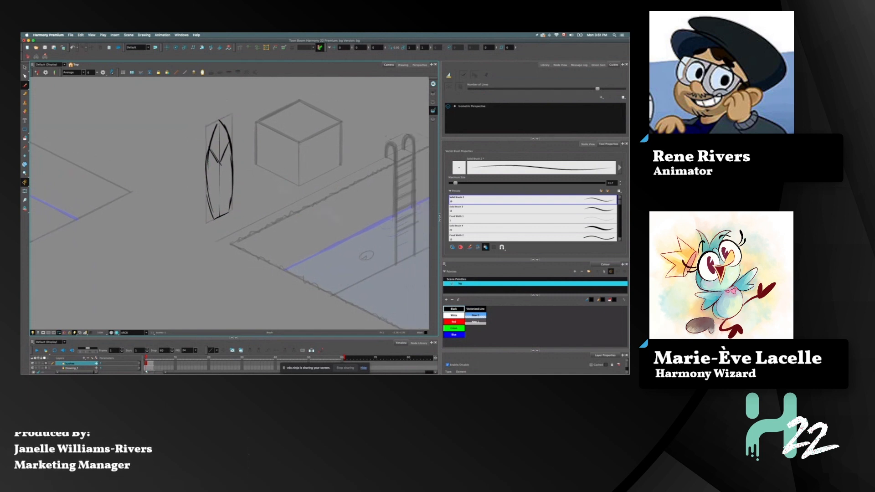
scroll(319, 215, "right", 5)
scroll(206, 196, "up", 4)
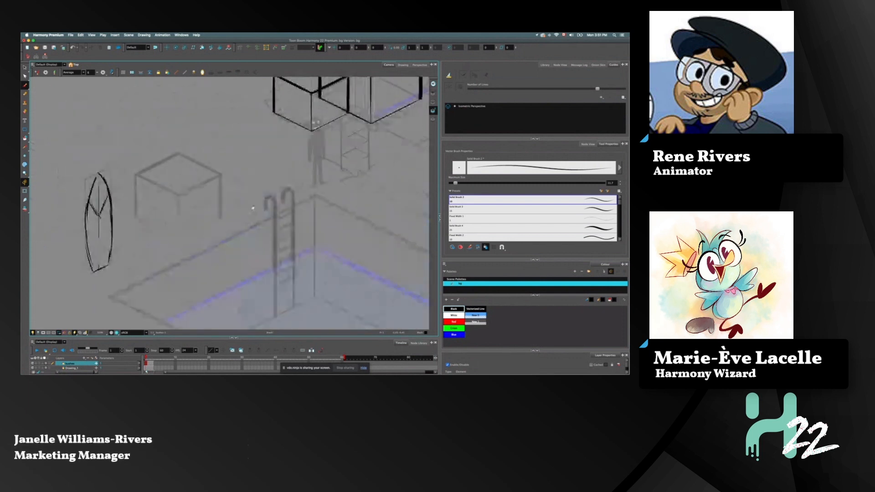
scroll(251, 219, "up", 6)
scroll(264, 217, "right", 4)
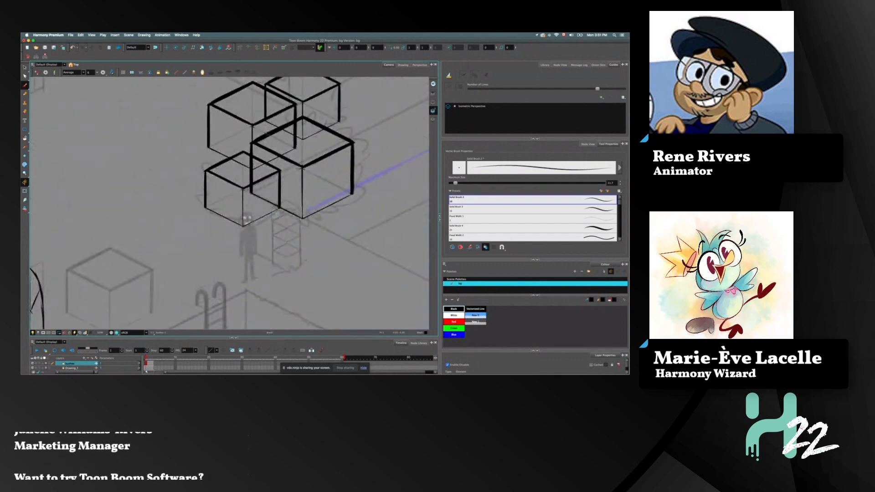
left_click_drag(273, 210, 273, 260)
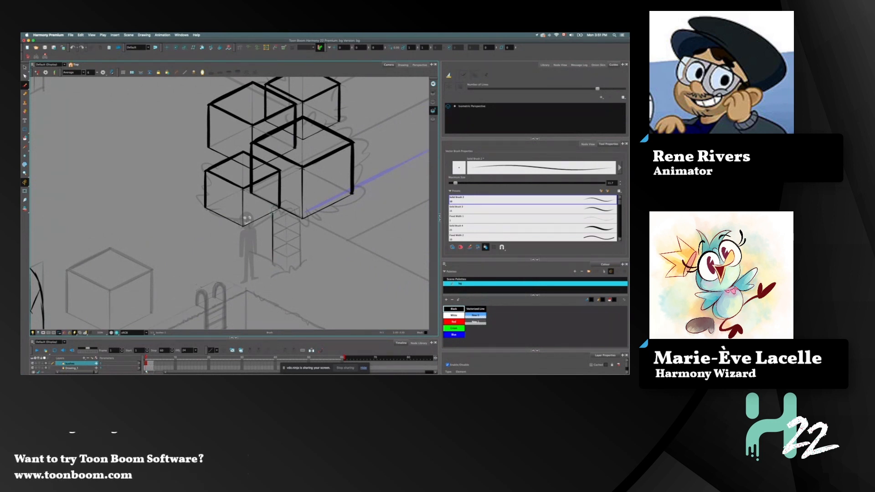
mouse_move(298, 216)
left_mouse_down()
mouse_move(301, 263)
mouse_move(292, 266)
left_mouse_up()
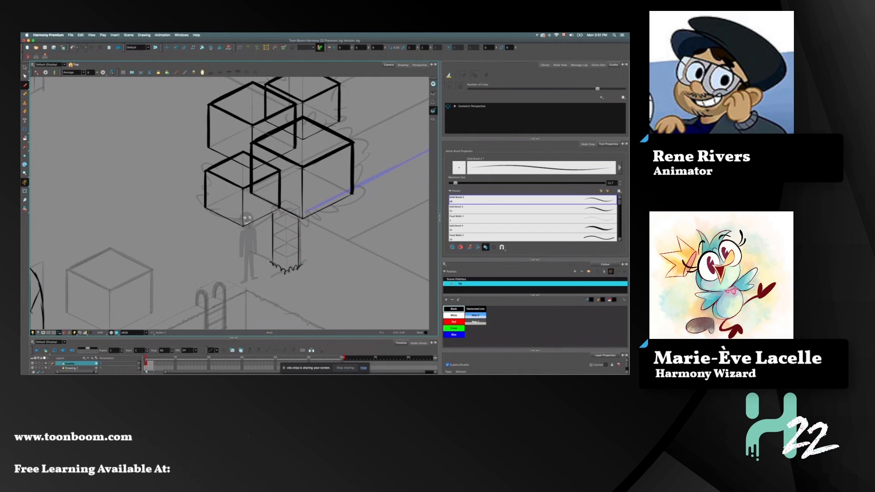
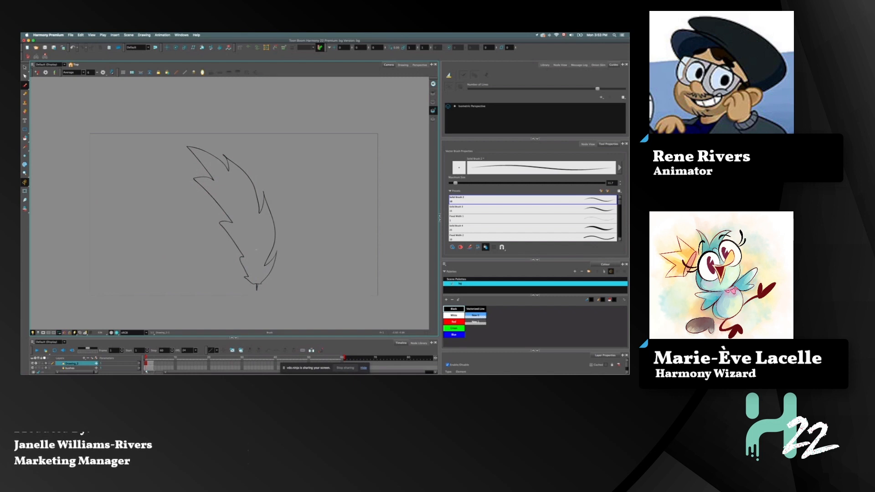
- Fill the feather outline with solid black and activate the Rigging tool on it
left_click(256, 249)
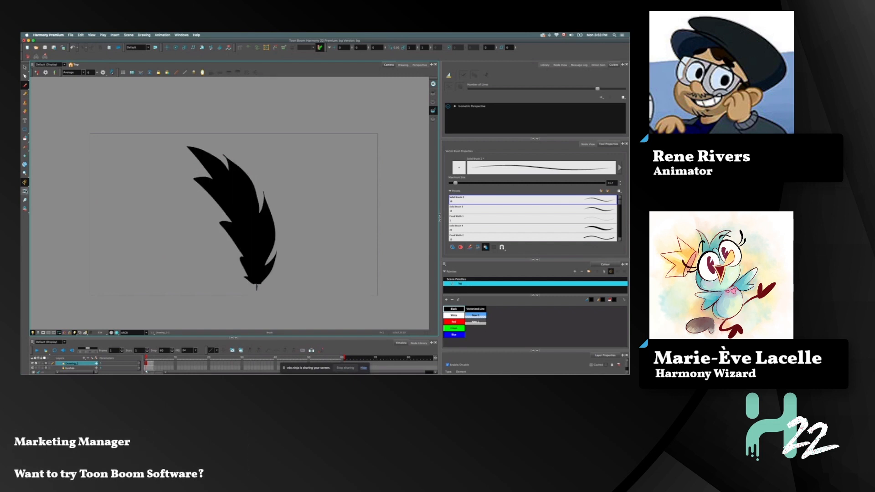
left_click(25, 191)
left_click(239, 47)
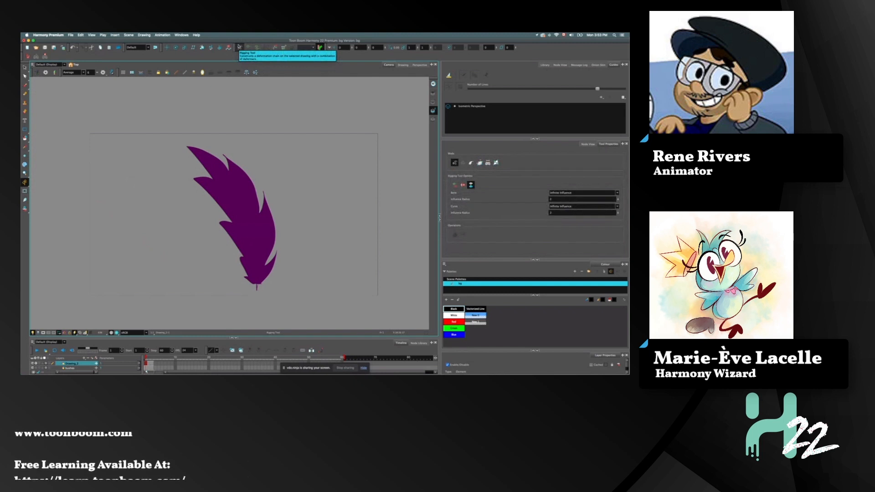
left_click(239, 47)
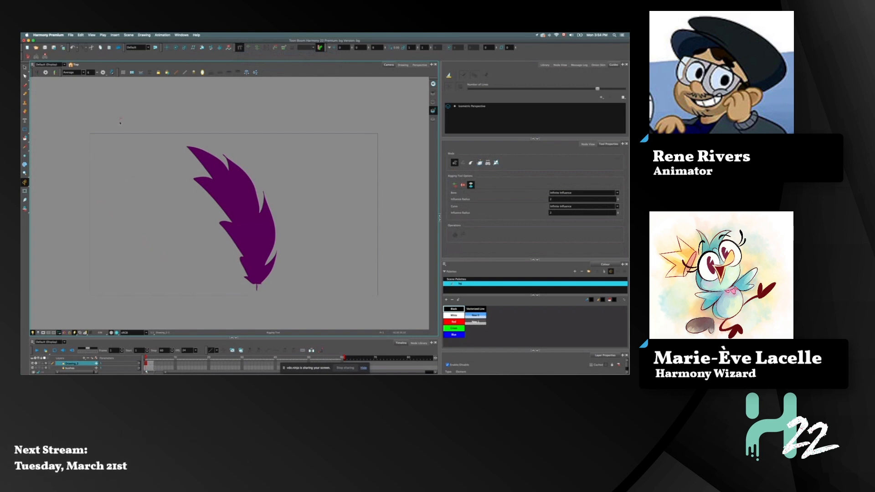
key("alt+b")
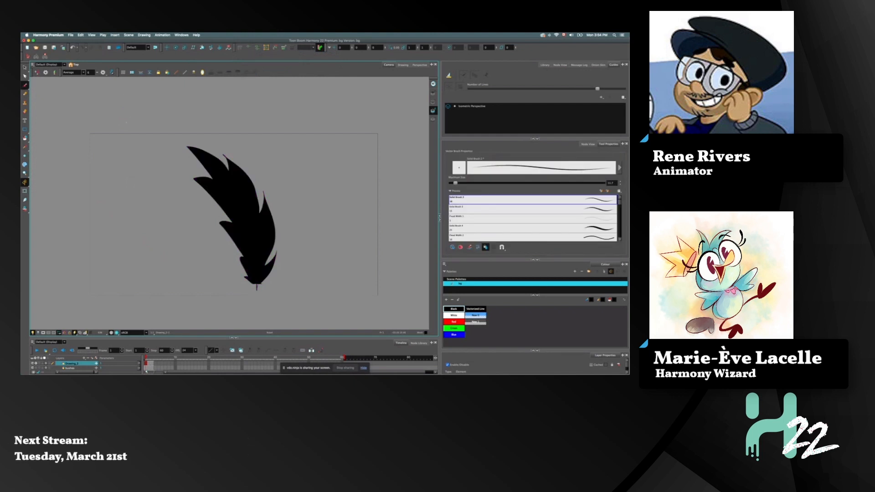
mouse_move(128, 112)
left_mouse_down()
mouse_move(241, 117)
mouse_move(306, 114)
left_mouse_up()
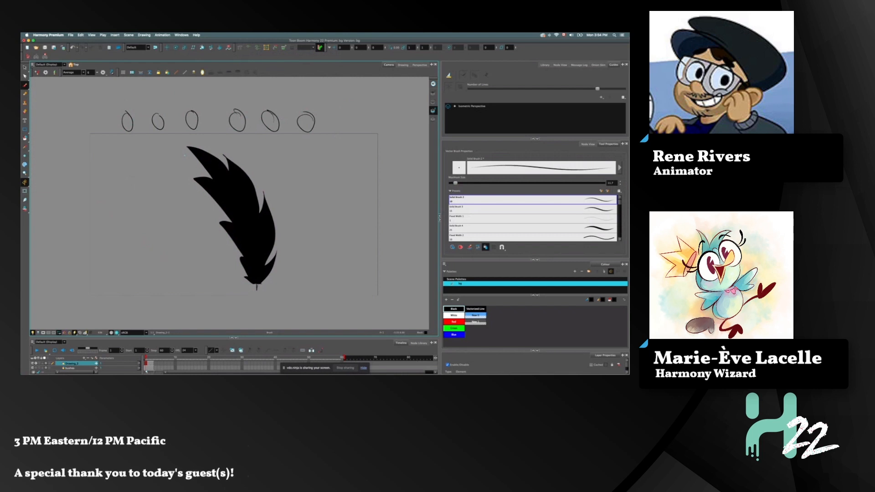
key("alt+s")
mouse_move(108, 117)
left_mouse_down()
mouse_move(144, 135)
mouse_move(111, 123)
left_mouse_up()
key("Delete")
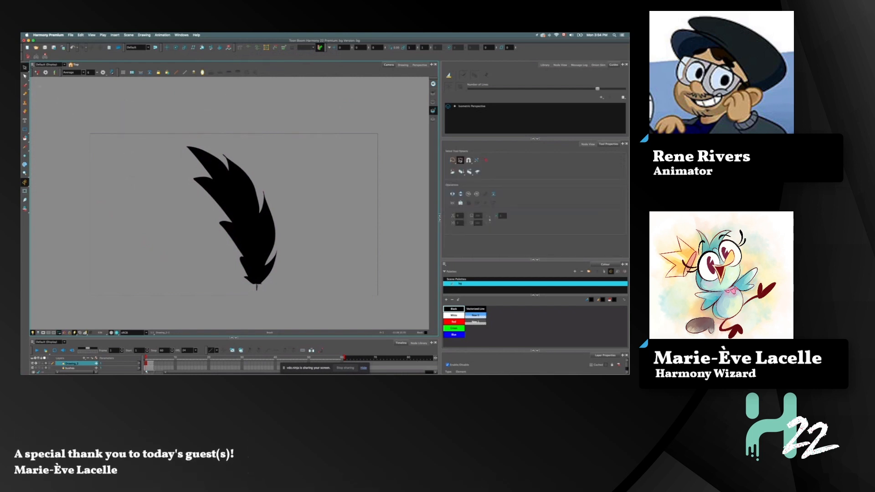
- Draw a row of five small black ovals above the feather with the Brush
key("alt+b")
left_click_drag(118, 117, 114, 117)
mouse_move(131, 121)
left_mouse_down()
mouse_move(143, 119)
mouse_move(133, 116)
left_mouse_up()
mouse_move(165, 115)
left_mouse_down()
mouse_move(226, 132)
mouse_move(219, 112)
left_mouse_up()
- Draw a large box beside the feather and sketch separate character parts inside it: head, two eyes, limbs and a hand
mouse_move(82, 152)
left_mouse_down()
mouse_move(78, 218)
mouse_move(103, 253)
mouse_move(185, 251)
mouse_move(178, 165)
mouse_move(105, 170)
left_mouse_up()
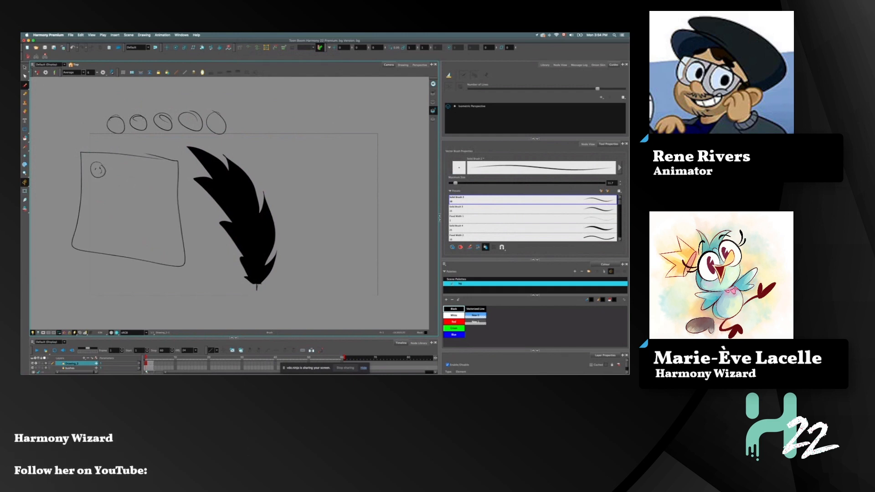
mouse_move(117, 166)
left_mouse_down()
mouse_move(129, 167)
mouse_move(119, 191)
mouse_move(131, 190)
mouse_move(109, 207)
mouse_move(94, 204)
left_mouse_up()
left_click(116, 170)
left_click(129, 169)
mouse_move(102, 192)
left_mouse_down()
mouse_move(101, 208)
mouse_move(84, 209)
mouse_move(88, 189)
left_mouse_up()
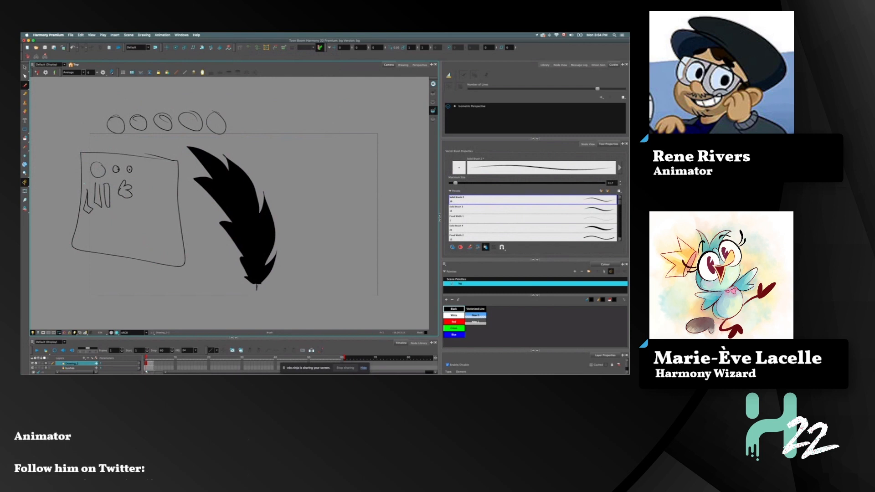
- Draw a tall frame on the other side of the feather with a row of four ovals along its upper edge
mouse_move(308, 86)
left_mouse_down()
mouse_move(305, 194)
mouse_move(429, 321)
left_mouse_up()
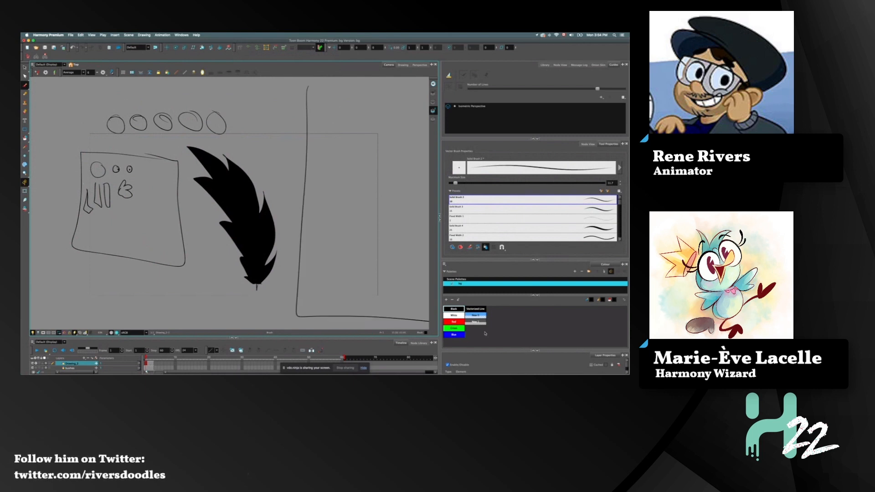
left_click_drag(273, 84, 428, 89)
mouse_move(317, 88)
left_mouse_down()
mouse_move(336, 103)
mouse_move(339, 93)
mouse_move(383, 100)
left_mouse_up()
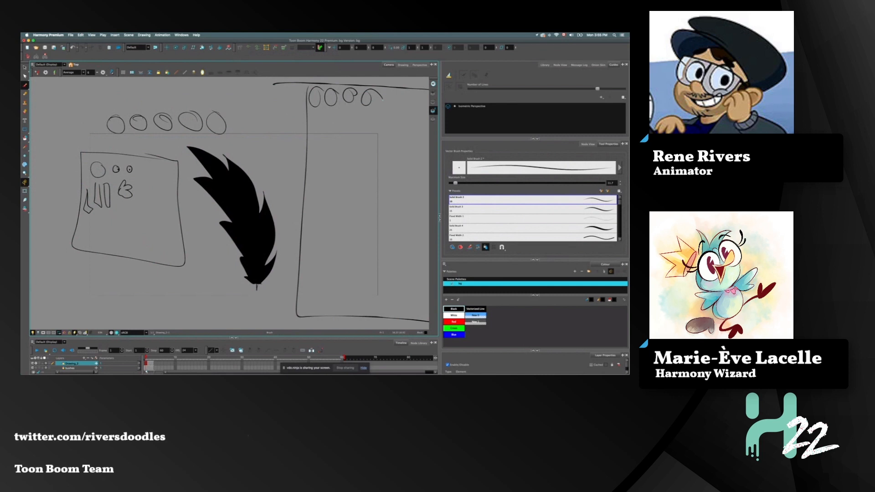
- Enclose the sketched character parts in a smaller box and circles, and write "XML?" beneath the large box
mouse_move(142, 170)
left_mouse_down()
mouse_move(82, 217)
mouse_move(145, 199)
mouse_move(143, 165)
left_mouse_up()
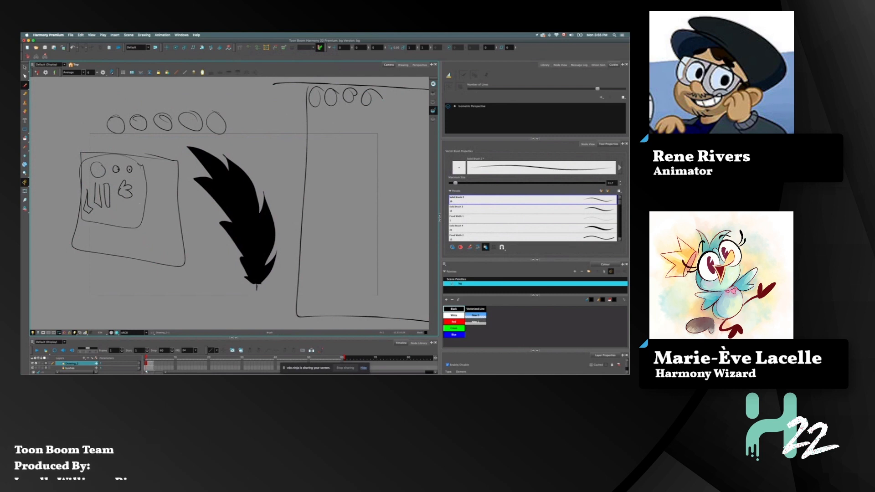
left_click_drag(98, 288, 137, 288)
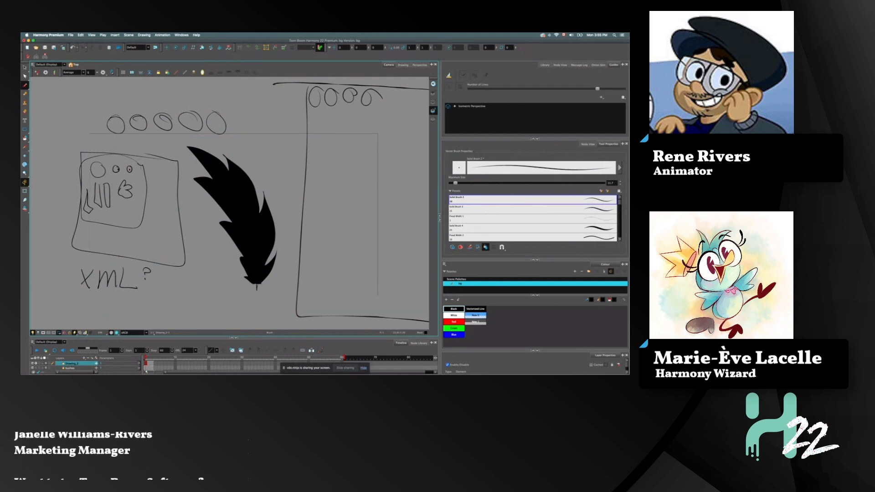
mouse_move(114, 158)
left_mouse_down()
mouse_move(81, 200)
mouse_move(145, 192)
mouse_move(110, 160)
left_mouse_up()
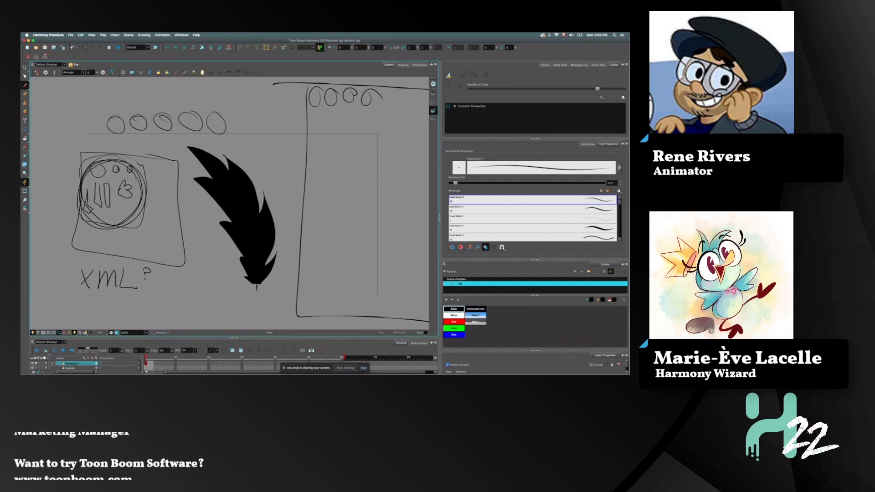
- Draw a hierarchy of one box linked to two smaller ones, with arrows pointing at it and at the large box
mouse_move(186, 279)
left_mouse_down()
mouse_move(225, 292)
mouse_move(184, 302)
mouse_move(188, 318)
mouse_move(216, 316)
mouse_move(197, 328)
left_mouse_up()
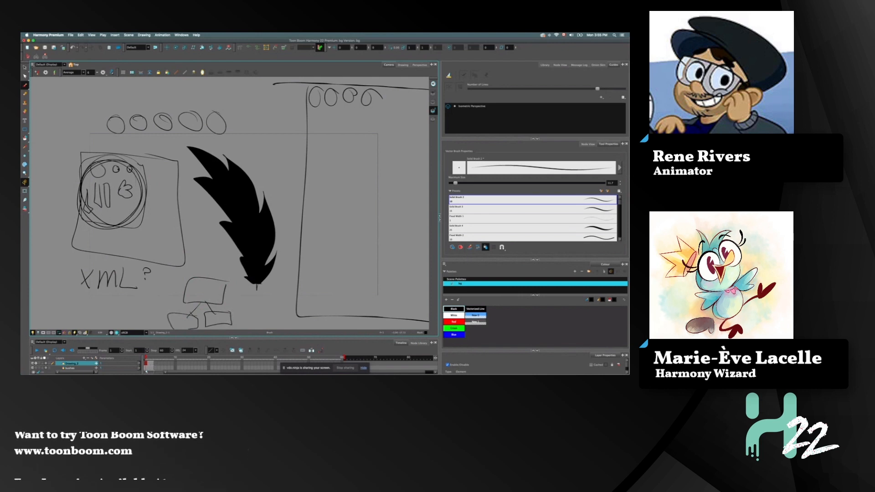
mouse_move(51, 116)
left_mouse_down()
mouse_move(78, 150)
mouse_move(68, 150)
mouse_move(85, 151)
left_mouse_up()
left_click_drag(86, 152, 65, 148)
left_click_drag(200, 246, 193, 268)
left_click_drag(194, 248, 221, 272)
left_click(454, 322)
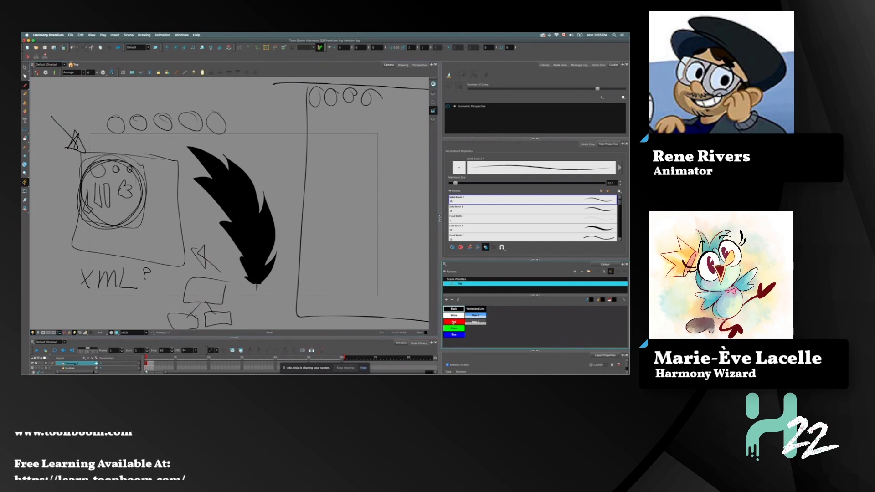
mouse_move(74, 231)
left_mouse_down()
mouse_move(45, 197)
mouse_move(70, 226)
left_mouse_up()
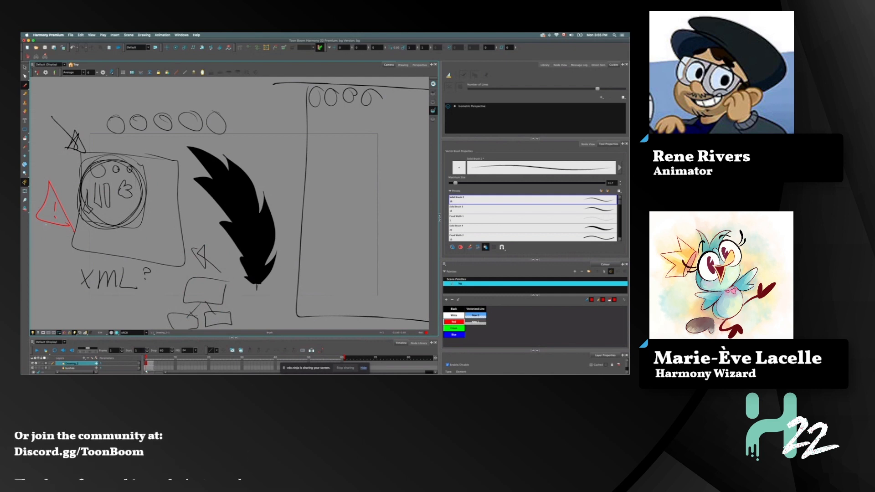
left_click(25, 67)
left_click(57, 182)
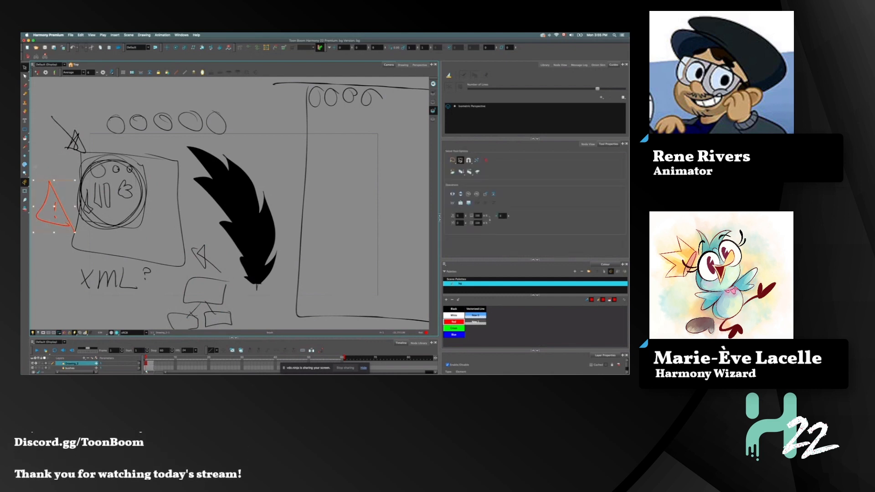
key("Delete")
- Write "GAME BONE" in thick green Brush lettering in the empty space beside the large box
left_click_drag(27, 190, 187, 208)
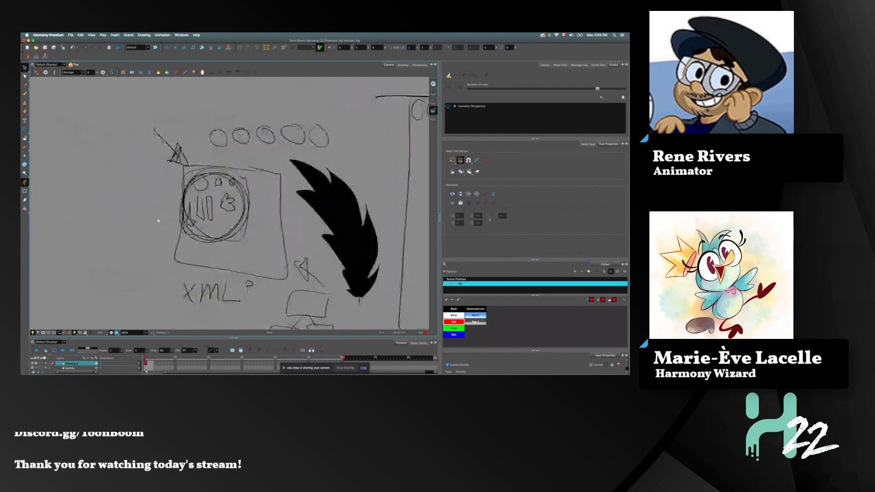
key("alt+b")
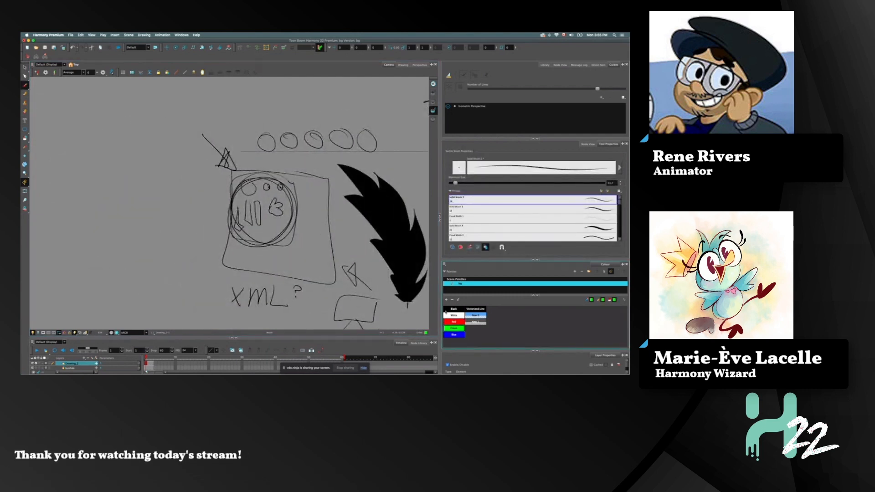
key("bracketright")
mouse_move(75, 165)
left_mouse_down()
mouse_move(68, 188)
mouse_move(120, 202)
mouse_move(108, 184)
left_mouse_up()
mouse_move(130, 159)
left_mouse_down()
mouse_move(131, 204)
mouse_move(197, 203)
left_mouse_up()
left_click_drag(72, 217, 85, 282)
left_click_drag(139, 231, 137, 232)
mouse_move(165, 273)
left_mouse_down()
mouse_move(186, 246)
mouse_move(188, 223)
left_mouse_up()
left_click_drag(193, 249, 216, 267)
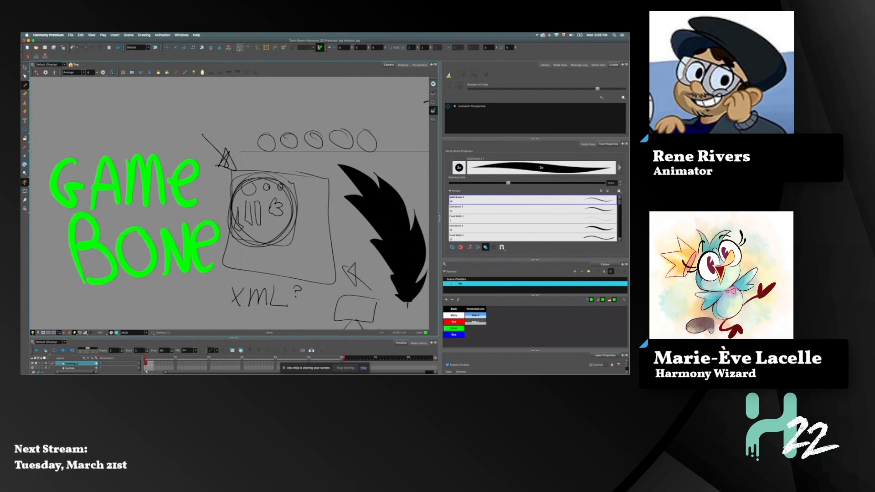
- Activate the Rigging tool, capture a screenshot of its Mode options and open the capture for markup
left_click(239, 47)
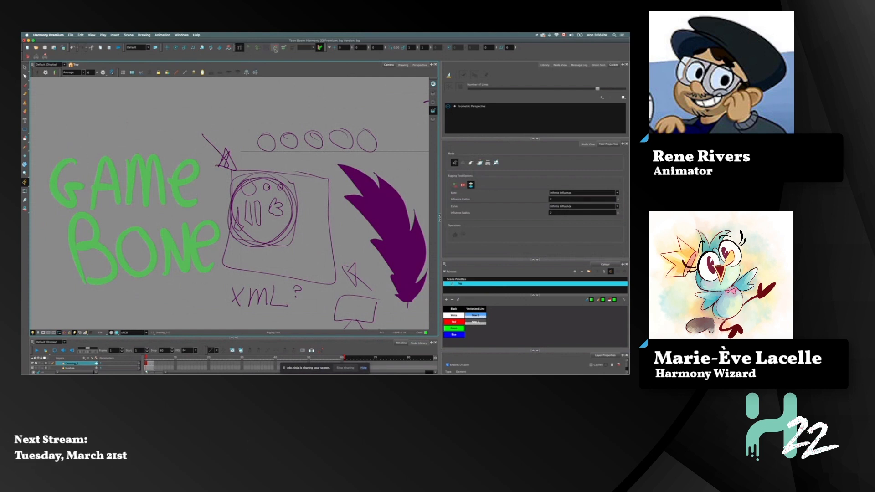
left_click(452, 162)
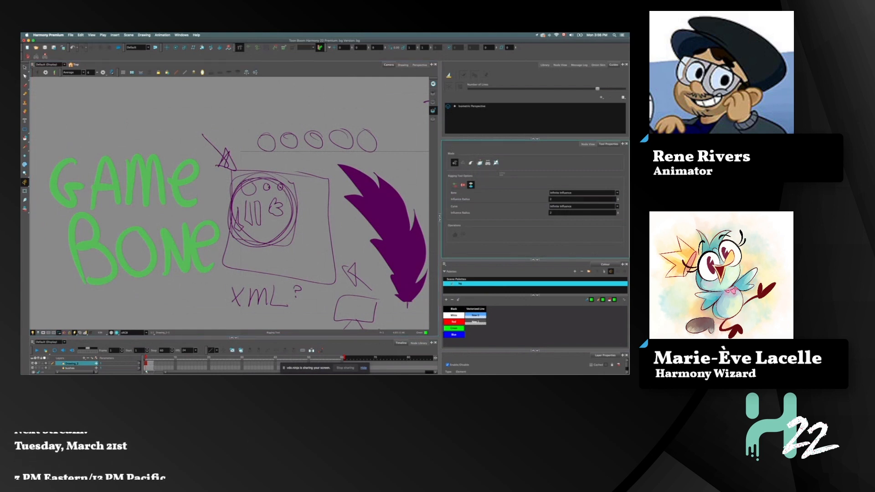
left_click_drag(502, 174, 446, 149)
left_click(603, 362)
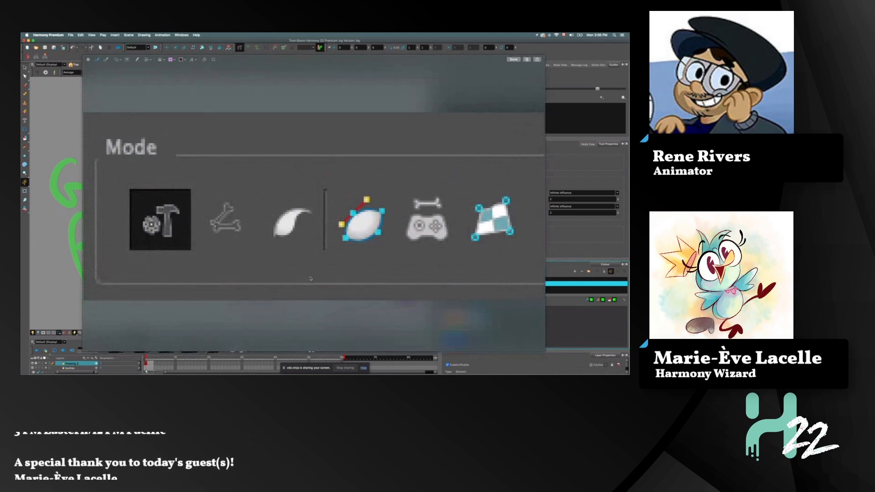
- Cross out every Mode icon in the screenshot except the game controller with thick magenta strokes
left_click_drag(207, 173, 133, 243)
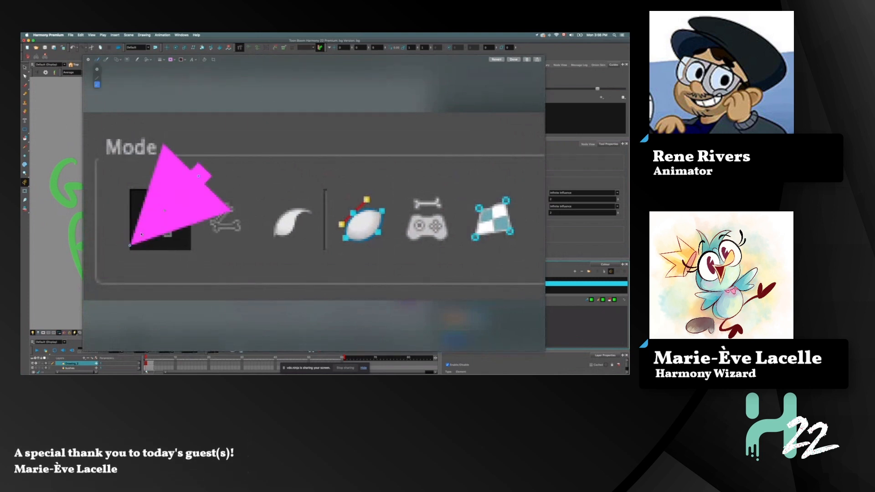
left_click_drag(267, 179, 193, 254)
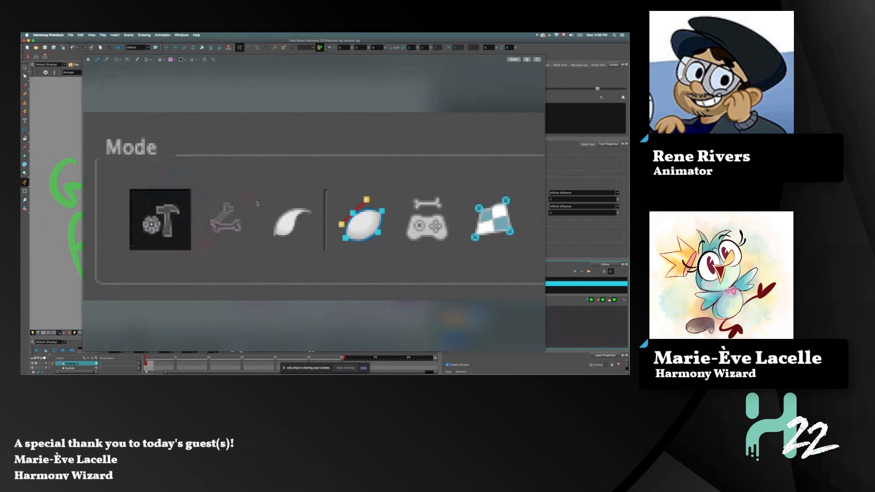
left_click_drag(188, 180, 152, 225)
left_click_drag(150, 185, 199, 239)
left_click_drag(264, 191, 217, 241)
left_click_drag(218, 192, 264, 241)
left_click_drag(317, 195, 272, 241)
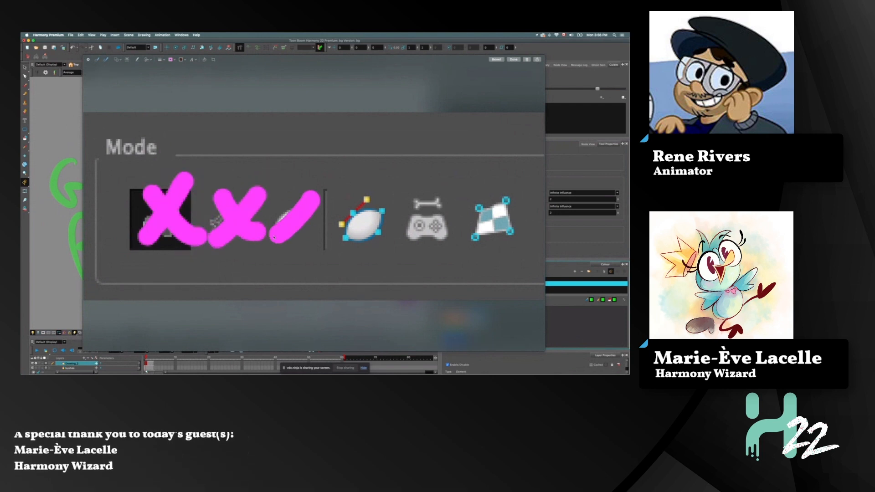
left_click_drag(281, 194, 319, 239)
left_click_drag(380, 187, 335, 241)
left_click_drag(346, 186, 385, 239)
left_click(517, 197)
left_click_drag(518, 198, 487, 234)
left_click_drag(490, 196, 508, 258)
- Circle the game controller icon in magenta and close the marked-up screenshot to return to the drawing
mouse_move(397, 254)
left_mouse_down()
mouse_move(474, 233)
mouse_move(386, 175)
mouse_move(421, 252)
left_mouse_up()
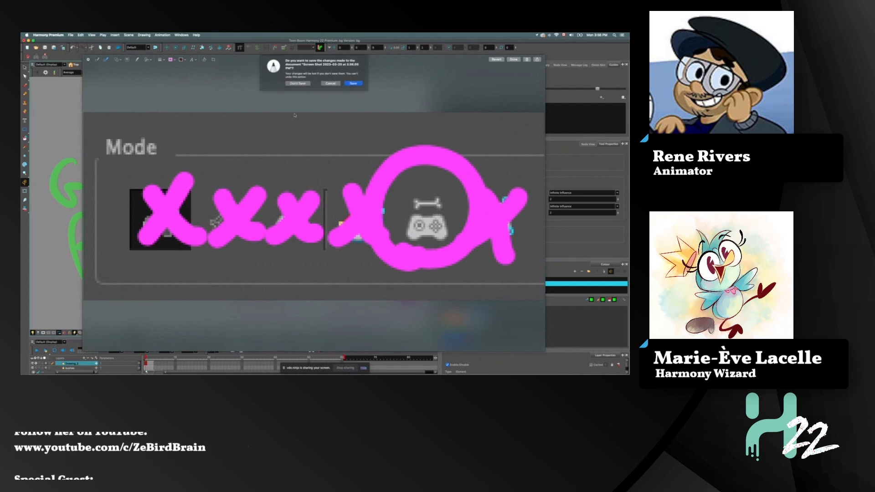
key("Return")
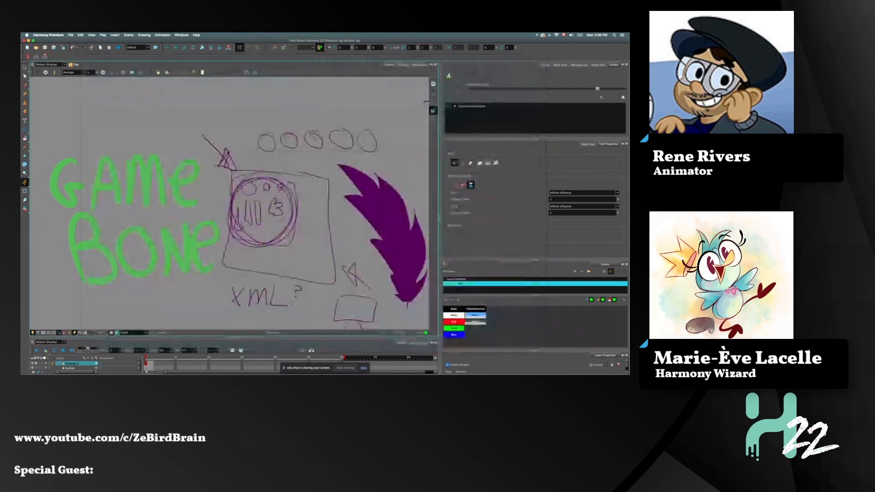
left_click_drag(273, 235, 129, 192)
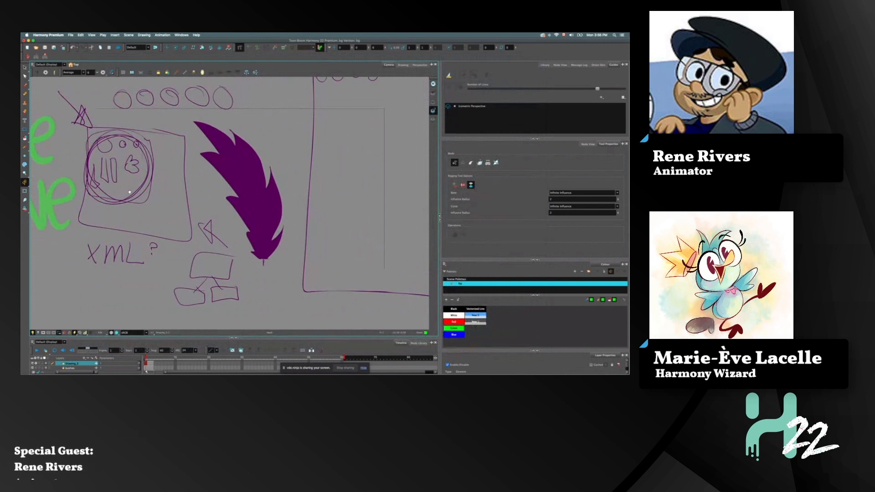
- Delete the green lettering, boxes and annotation sketches surrounding the feather, keeping only the feather
left_click_drag(129, 192, 162, 216)
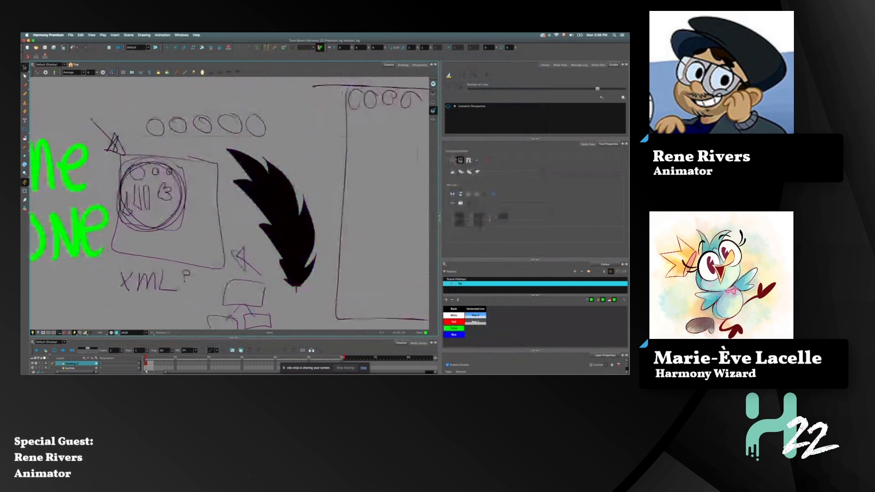
scroll(228, 203, "down", 5)
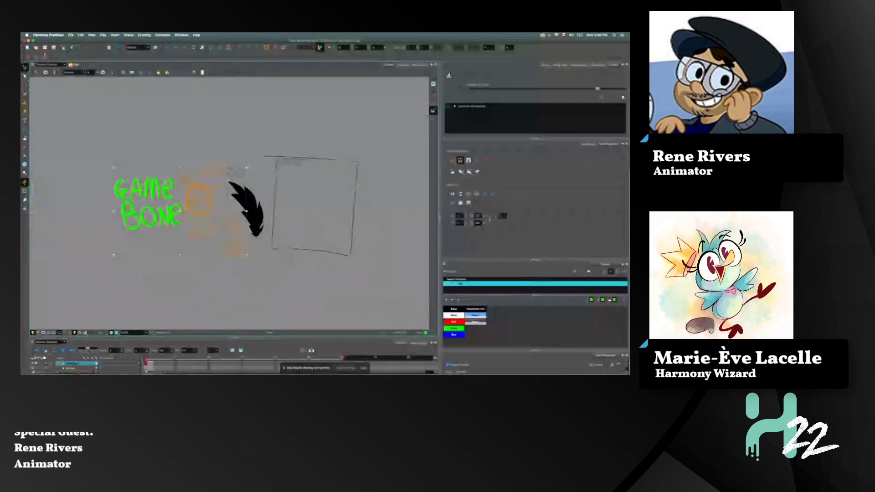
scroll(258, 211, "up", 5)
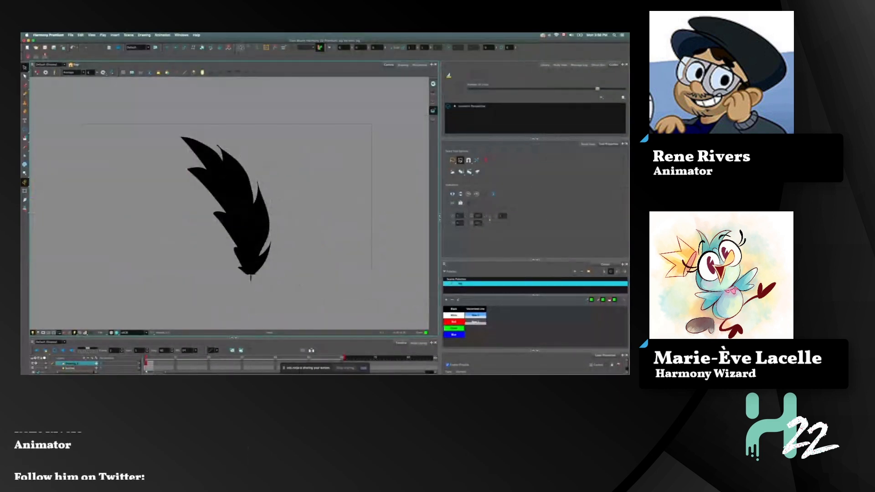
- Rig the feather in the Rigging tool's Bone mode with a two-bone chain from base to tip and test its bending
key("alt+i")
left_click(462, 163)
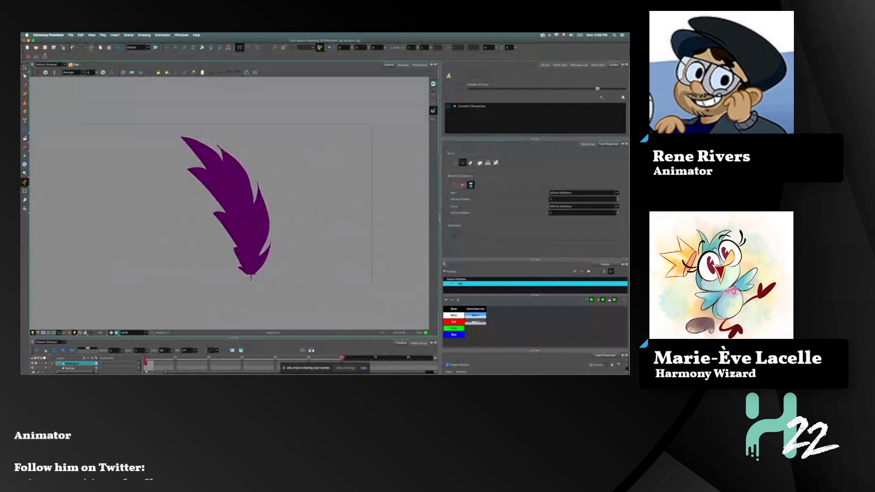
left_click(251, 279)
left_click(246, 222)
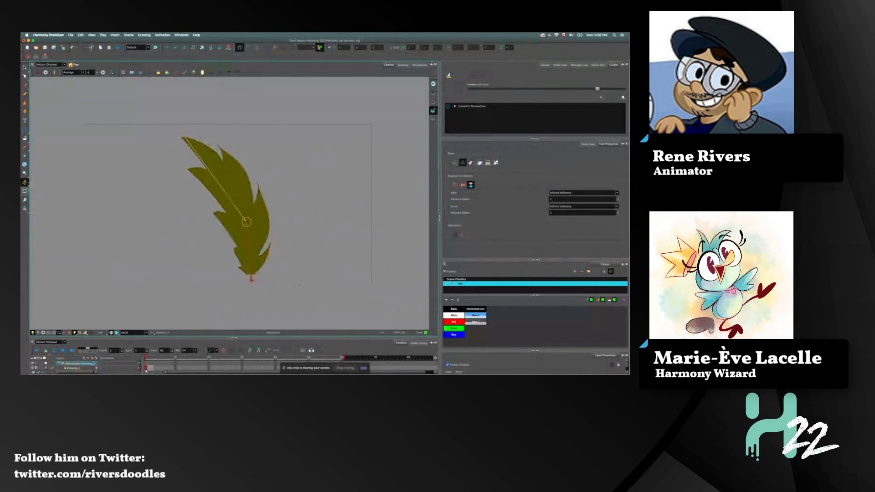
left_click(186, 137)
left_click_drag(186, 137, 187, 199)
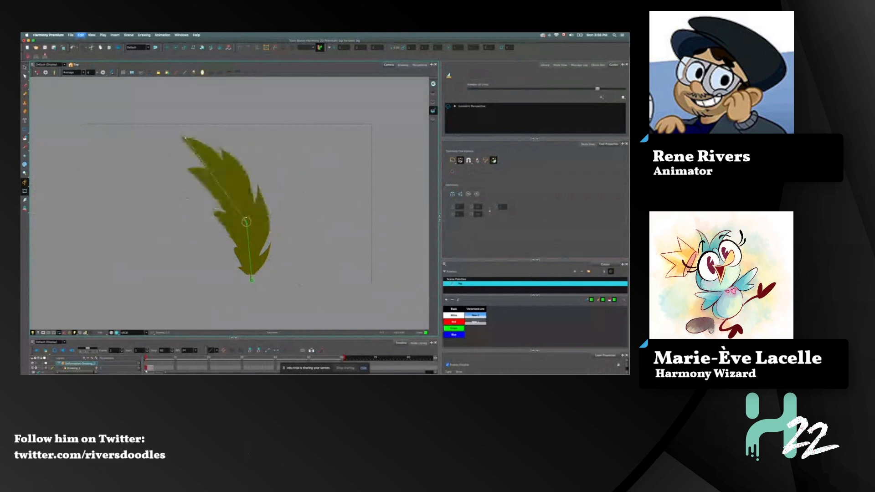
- Undo the Bone mode rig on the feather
key("super+z")
key("super+z")
key("super+z")
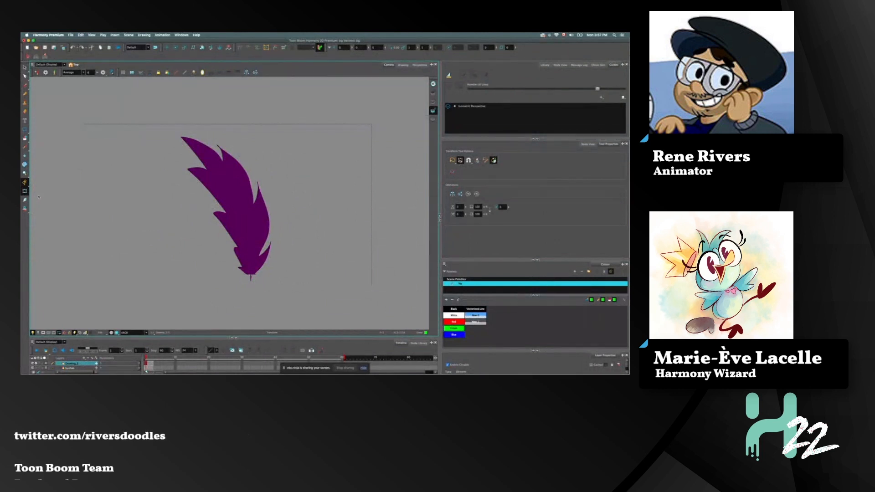
- Build a two-bone chain in Game Bone mode from the feather's base through its middle to the tip and test it with Transform
left_click(240, 48)
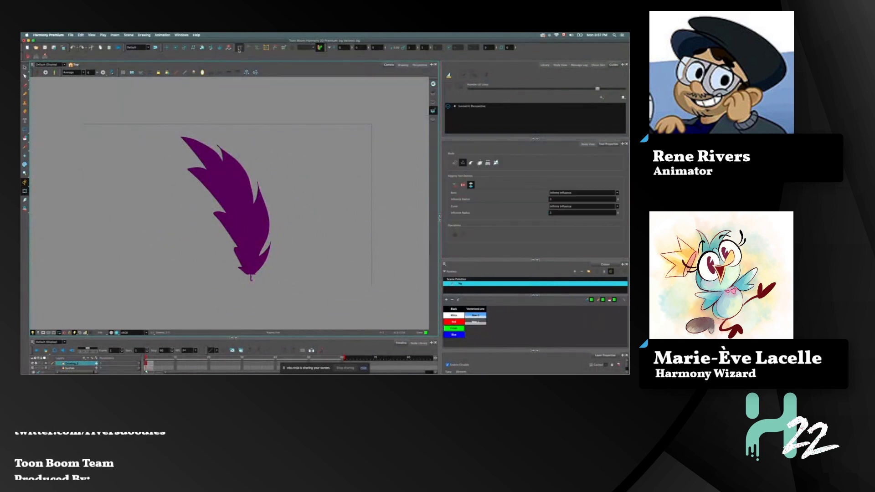
left_click(488, 163)
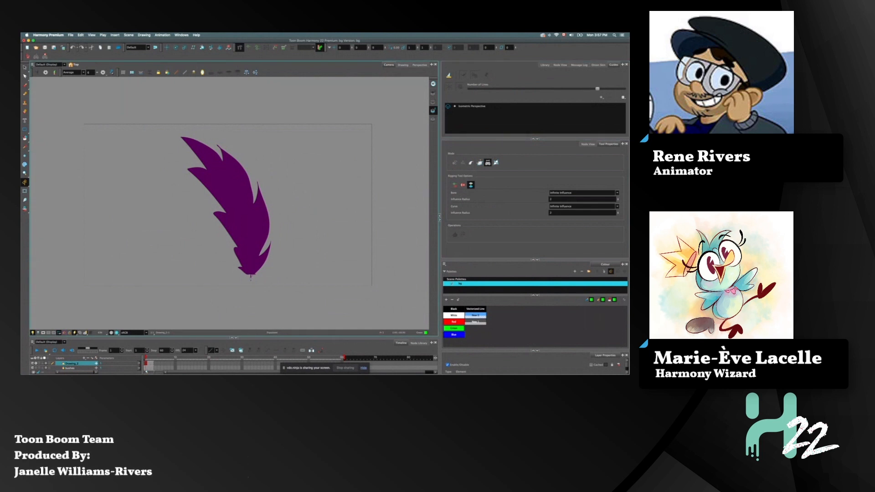
left_click_drag(251, 277, 243, 213)
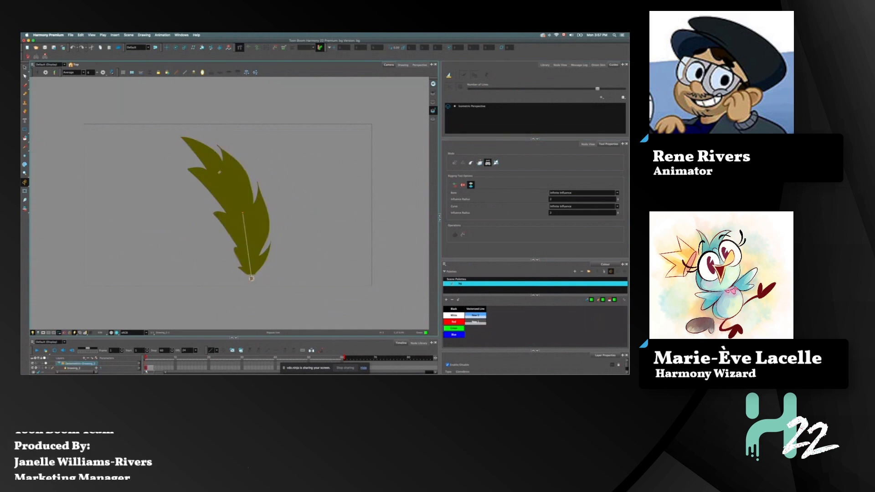
left_click(182, 136)
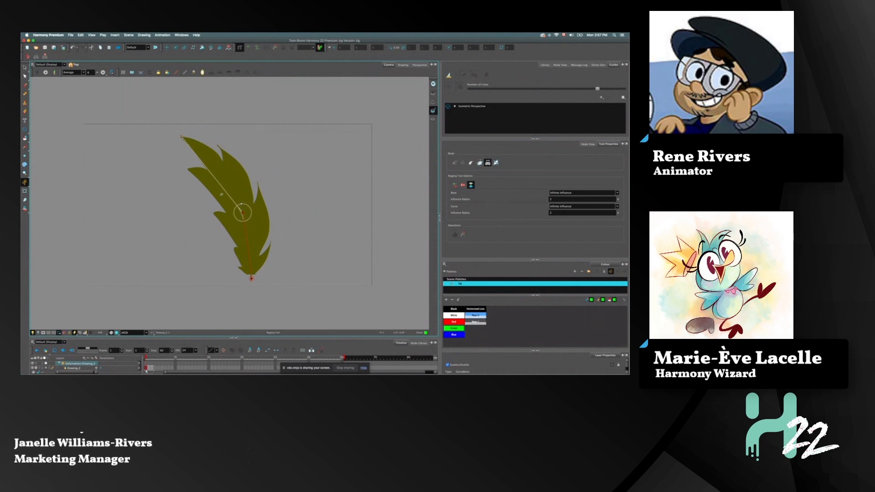
key("shift+t")
mouse_move(183, 136)
left_mouse_down()
mouse_move(180, 183)
mouse_move(292, 187)
mouse_move(180, 185)
mouse_move(249, 159)
mouse_move(182, 136)
left_mouse_up()
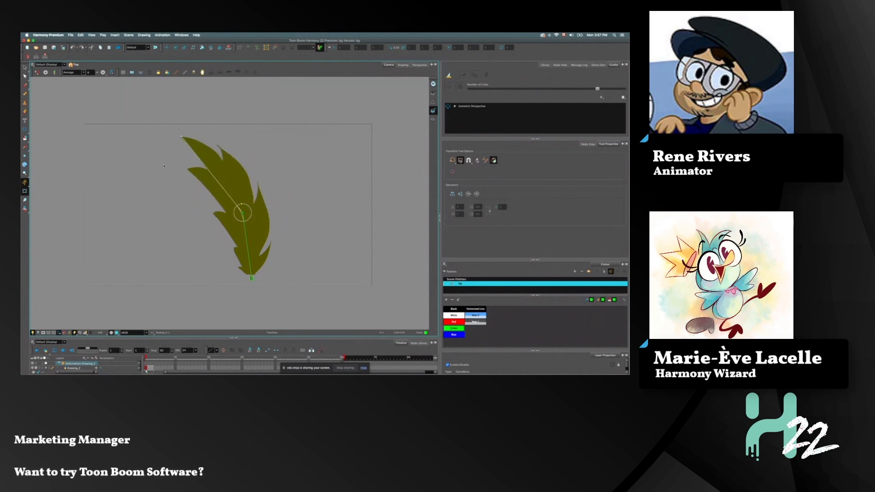
- Extend the Game Bone chain's end bone past the feather tip with the Rigging tool and widen the joint's radius
left_click(24, 183)
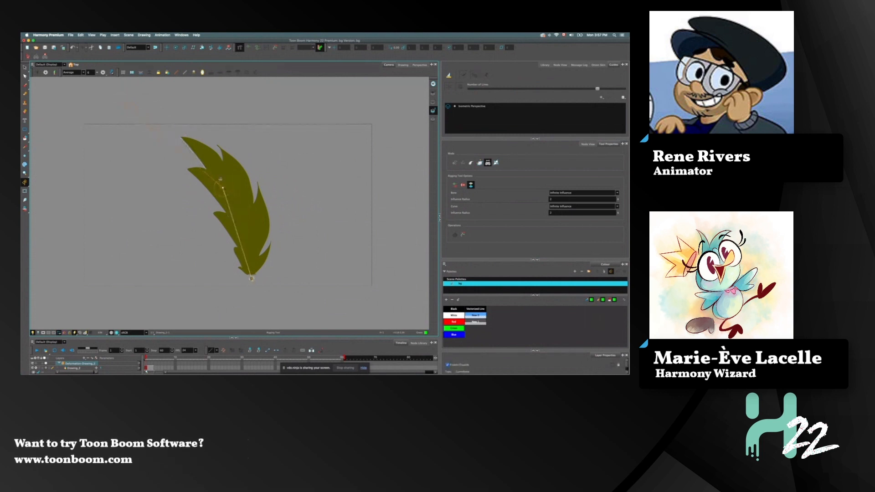
left_click(224, 187)
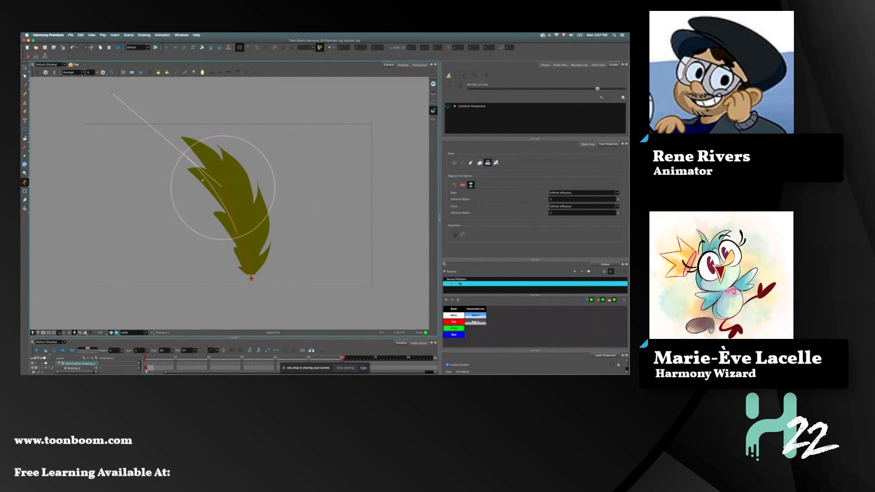
left_click(238, 189)
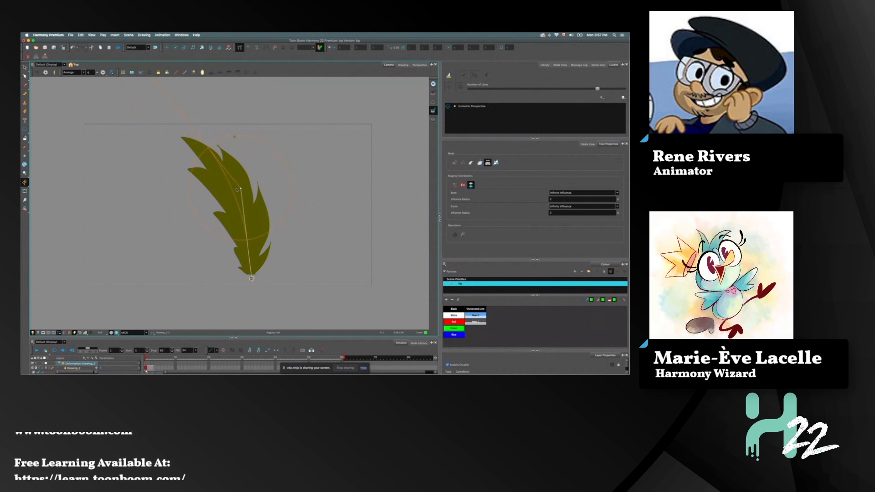
left_click_drag(148, 107, 163, 133)
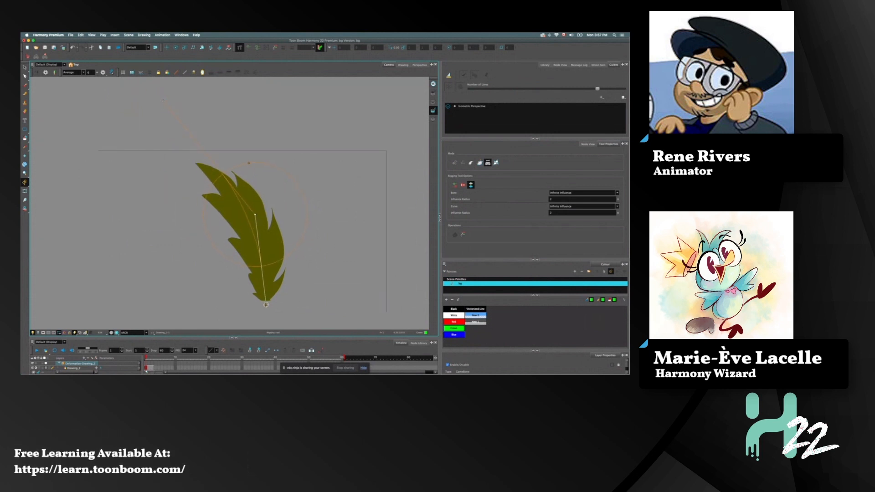
- Rotate the end bone with the Transform tool to test how the feather bends at the wider joint
key("shift+t")
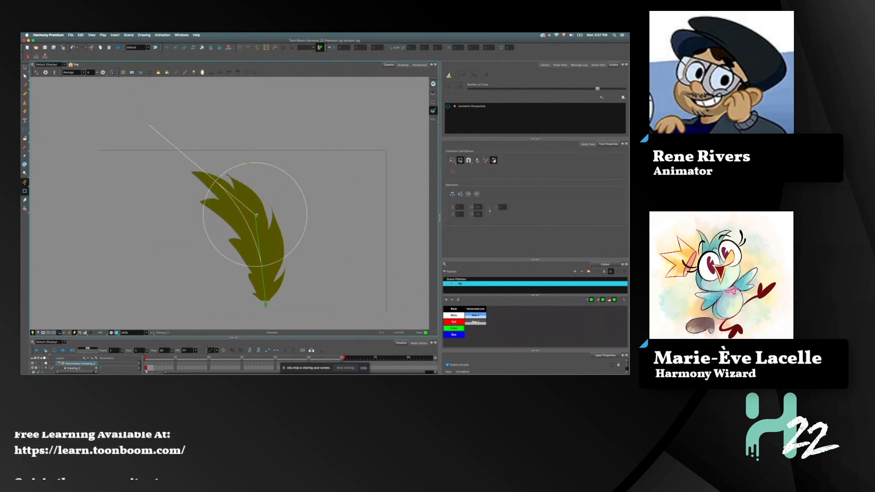
left_click(155, 123)
left_click_drag(255, 214, 131, 139)
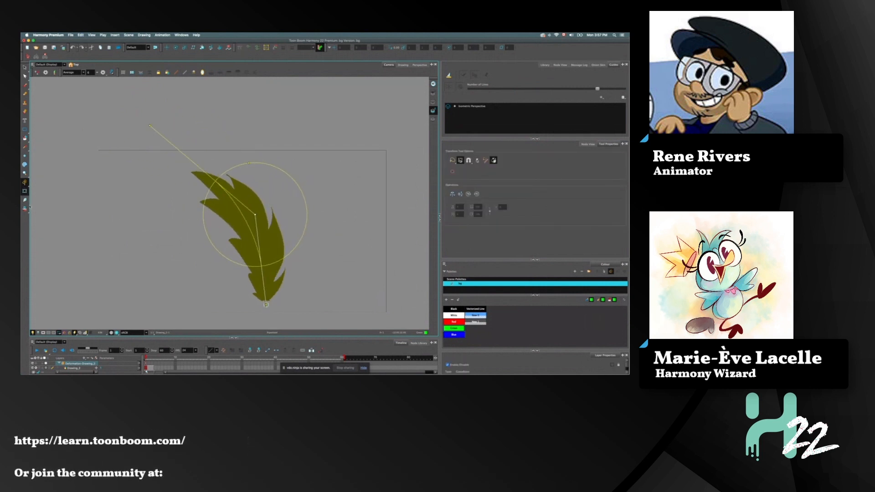
- Shift the joint toward the feather's base with the Rigging tool and swing the end bone to test the bend
left_click(240, 47)
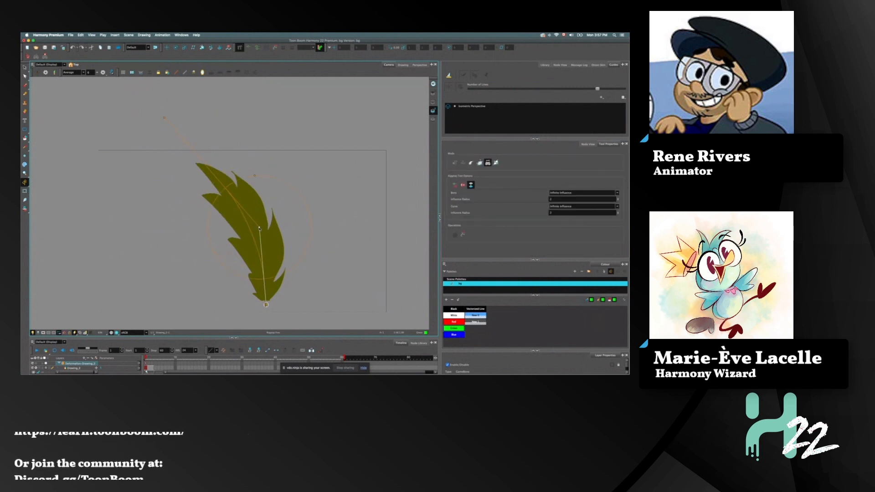
left_click_drag(263, 191, 263, 181)
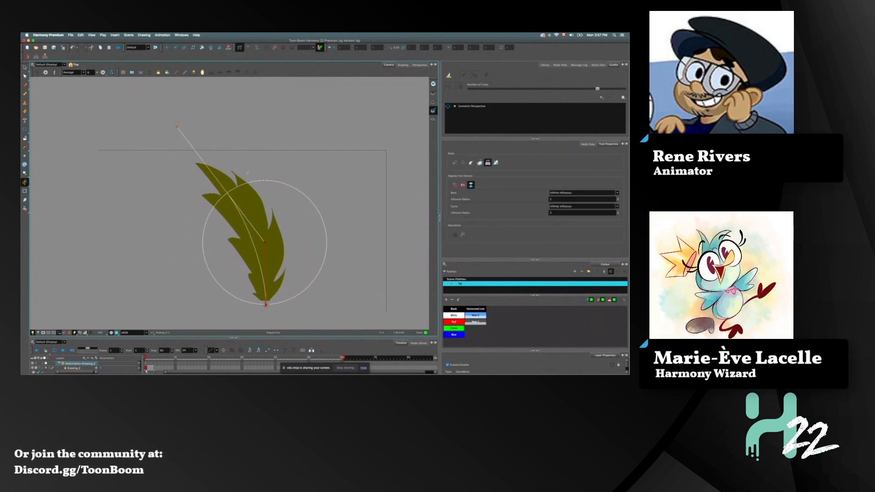
key("shift+t")
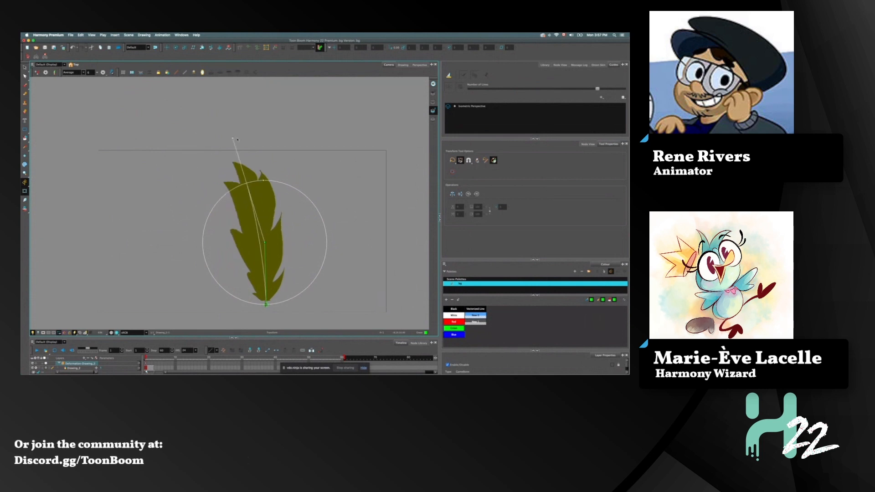
right_click(141, 155)
left_click(126, 188)
left_click_drag(141, 155, 170, 144)
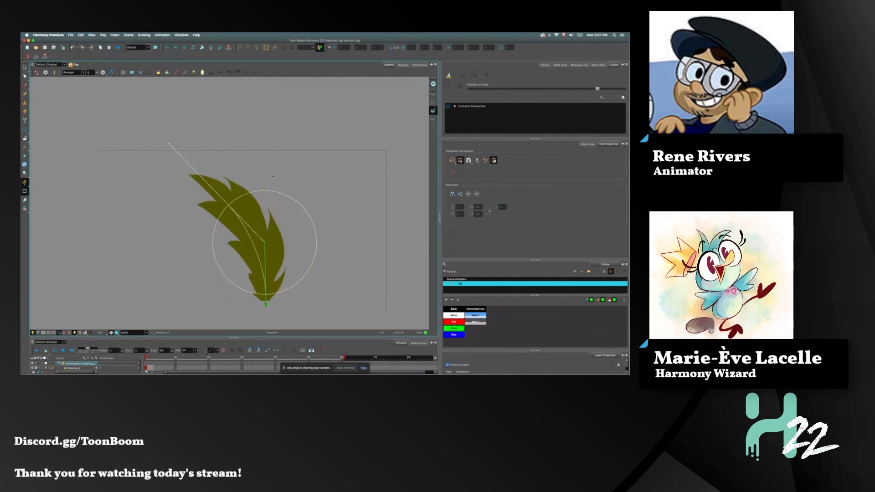
- Delete the feather artwork with its bone layers and bring the isometric scene back into view
left_click(25, 67)
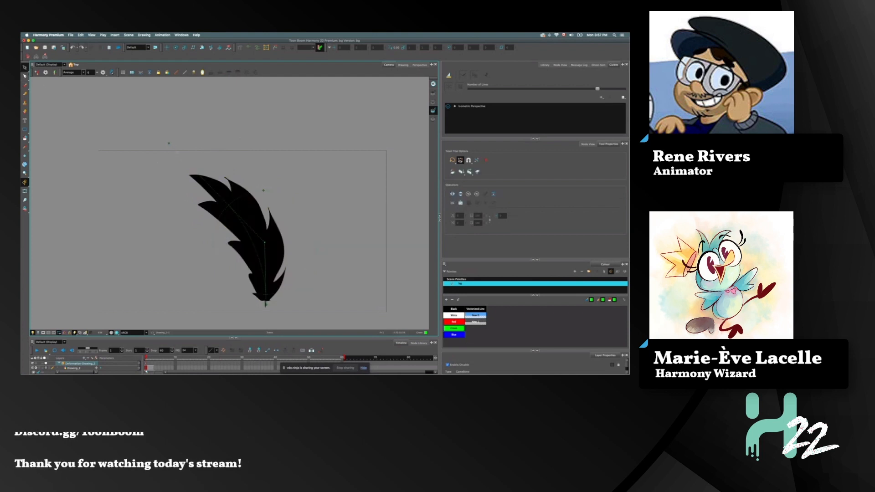
mouse_move(174, 79)
left_mouse_down()
mouse_move(311, 274)
mouse_move(192, 292)
left_mouse_up()
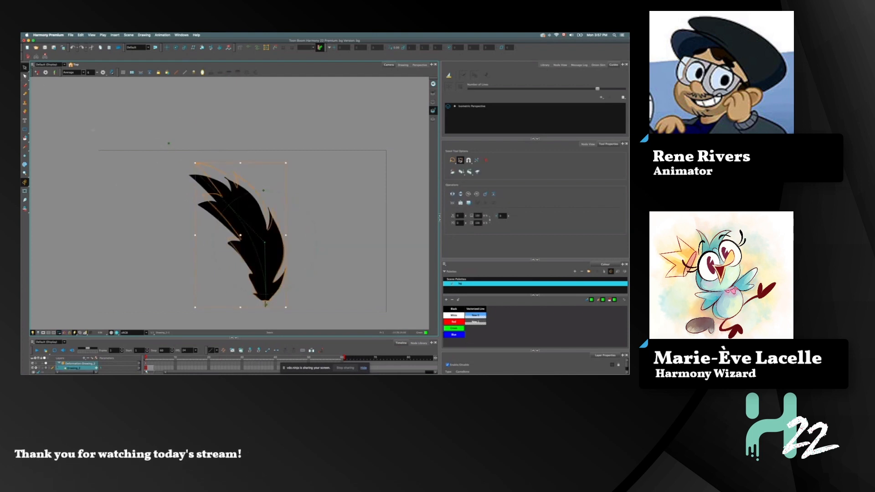
key("Delete")
left_click(25, 191)
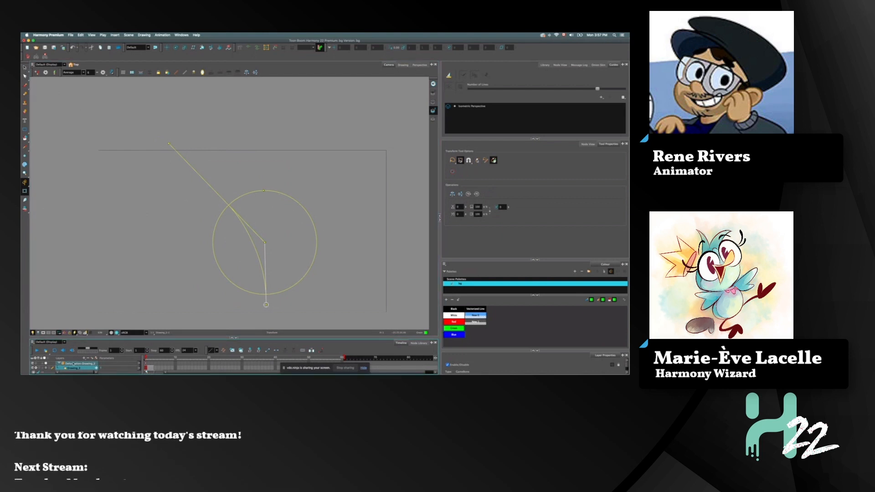
left_click(92, 363)
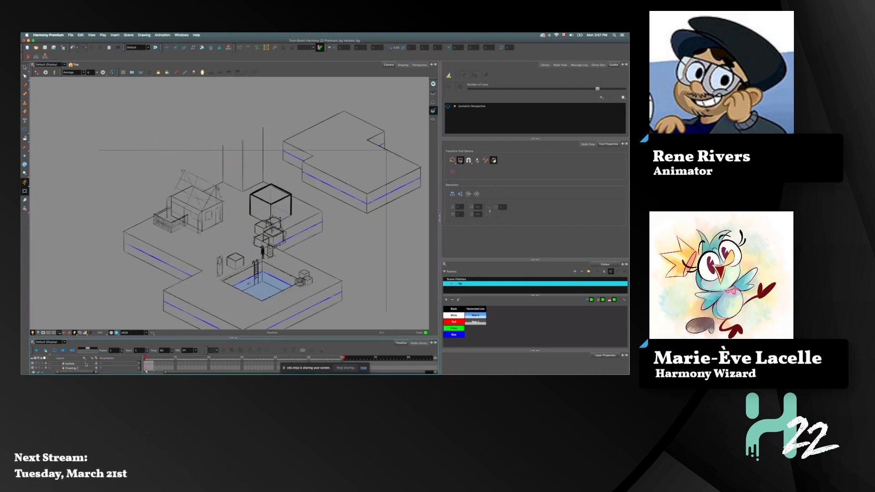
scroll(258, 284, "up", 3)
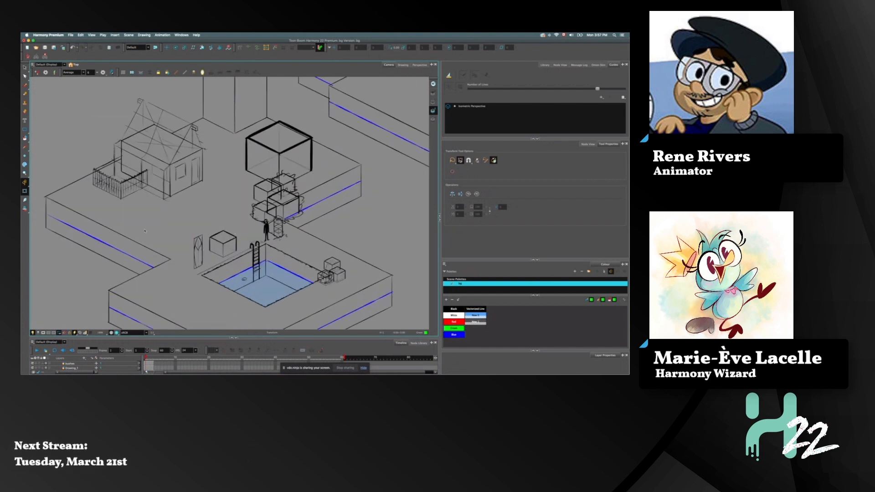
- Try a thick green Brush loop in the empty area beyond the house and undo it
left_click(70, 364)
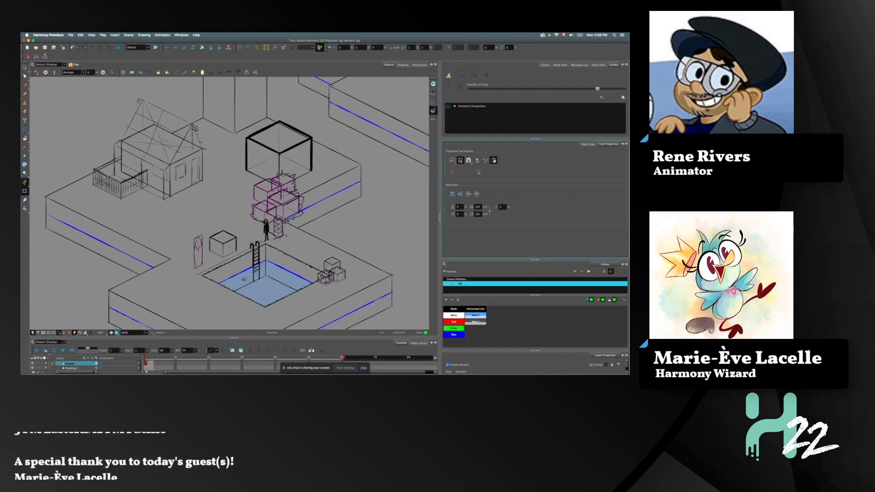
left_click(425, 90)
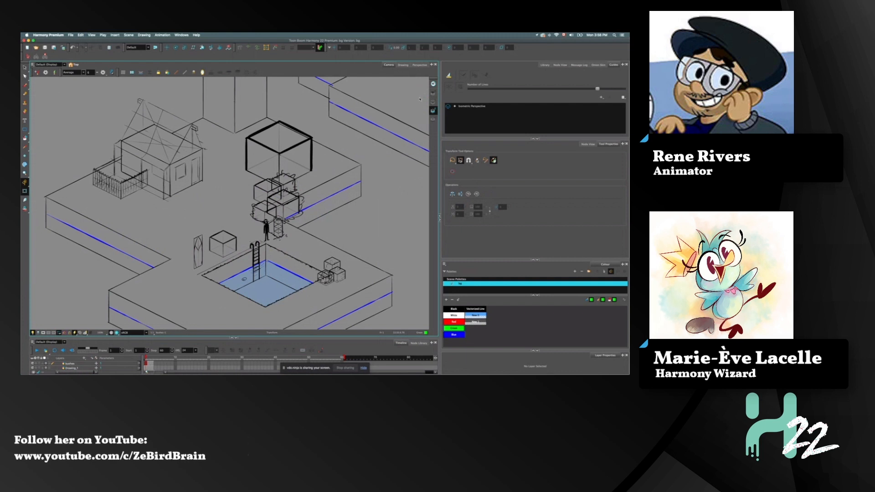
scroll(140, 153, "up", 3)
mouse_move(155, 111)
left_mouse_down()
mouse_move(141, 153)
mouse_move(150, 131)
left_mouse_up()
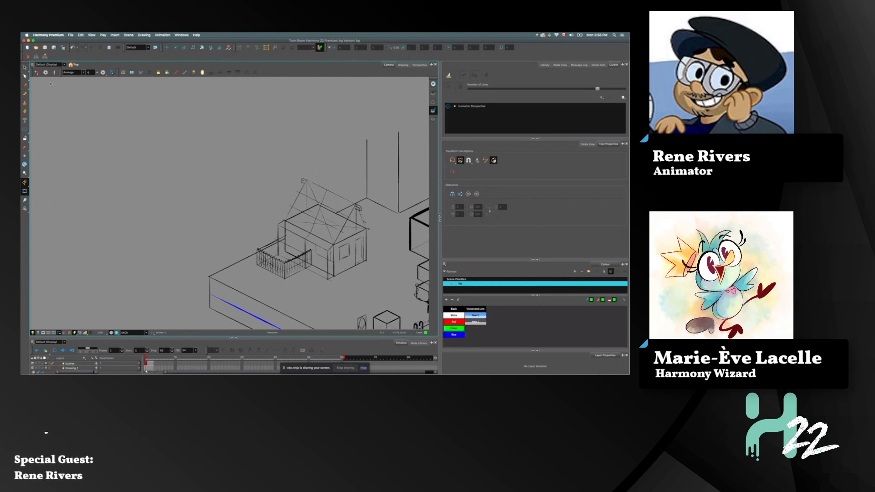
key("alt+b")
mouse_move(105, 133)
left_mouse_down()
mouse_move(152, 109)
mouse_move(119, 118)
left_mouse_up()
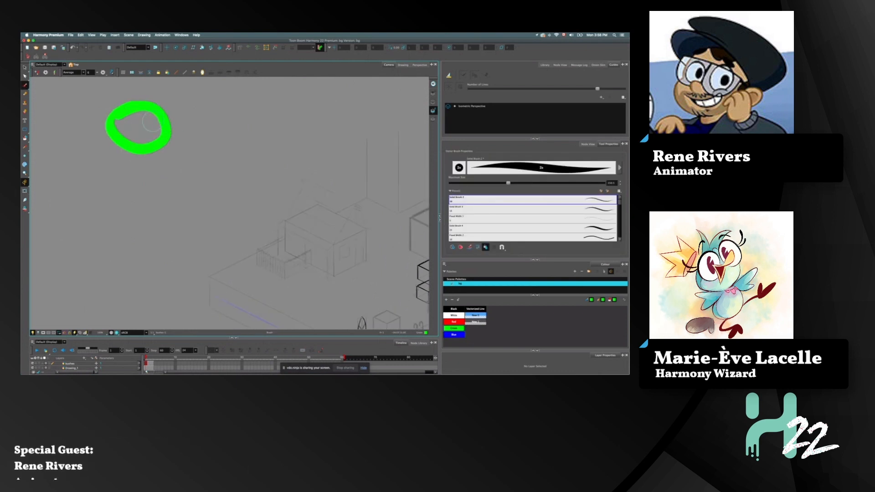
key("super+z")
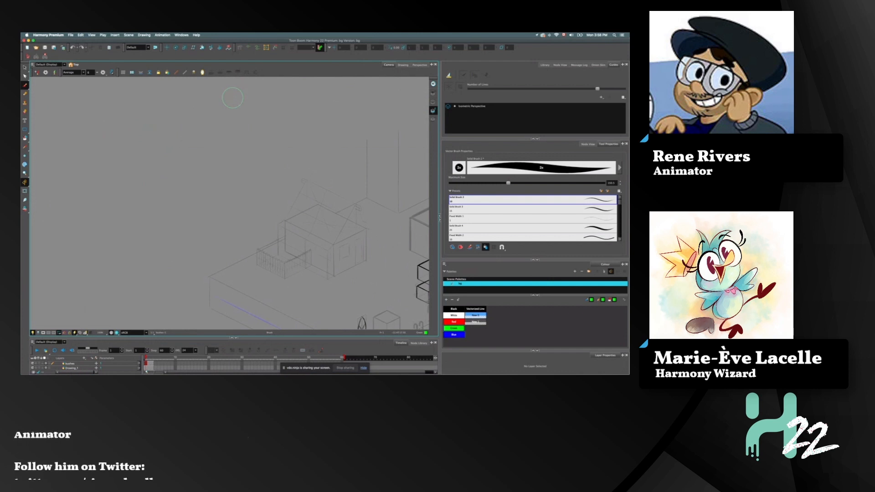
- Examine the stacked cubes, surfboard and pool area of the isometric scene up close
left_click_drag(318, 277, 170, 226)
key("2")
key("2")
key("2")
key("1")
key("1")
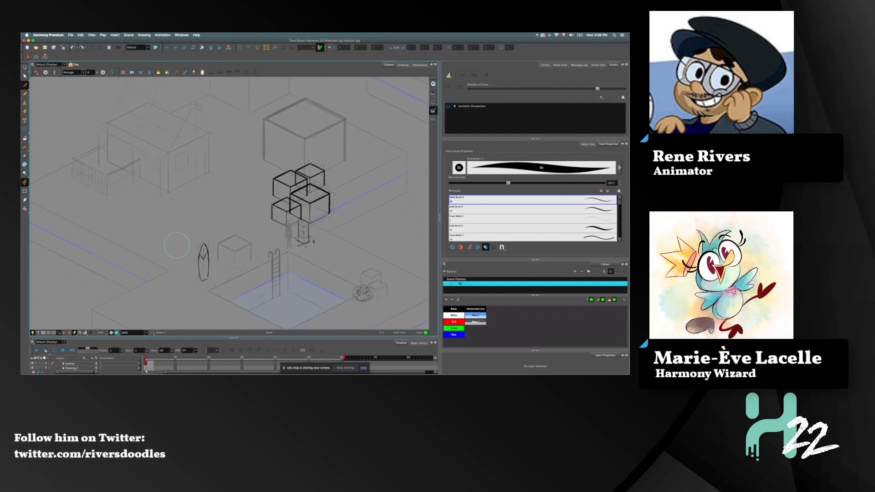
scroll(177, 245, "down", 3)
scroll(176, 246, "right", 3)
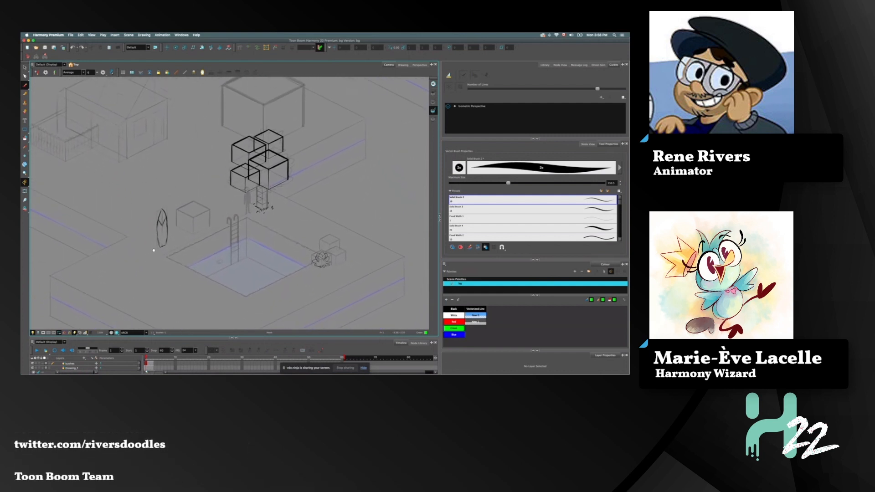
left_click_drag(153, 250, 147, 250)
scroll(287, 246, "up", 5)
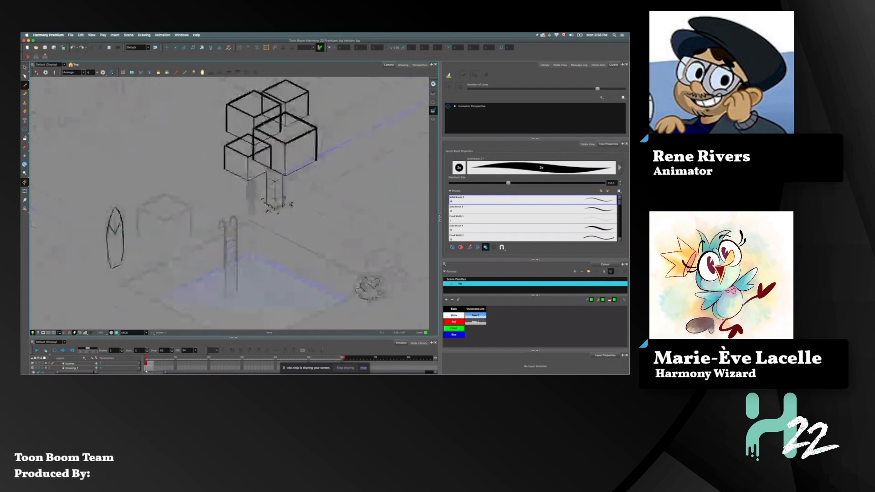
- Select the scene's line-art drawing layer and reduce the Brush size for finer strokes around the bush and pool
left_click(72, 369)
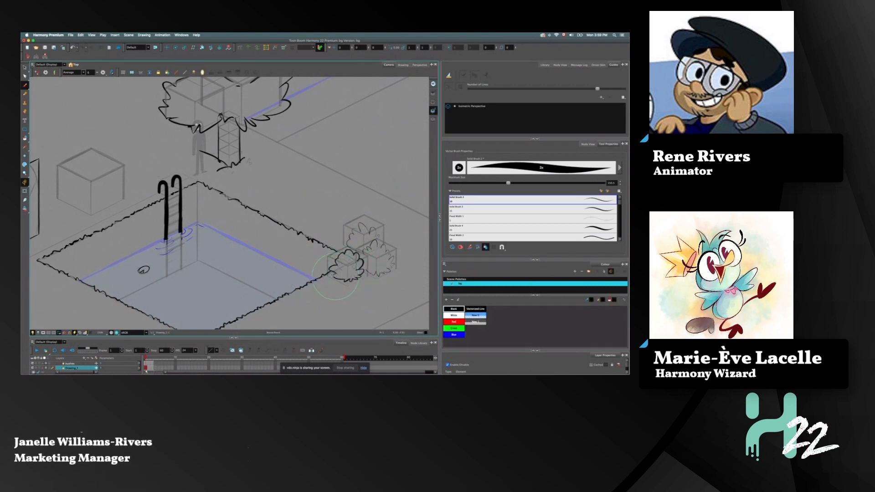
mouse_move(314, 269)
left_mouse_down()
mouse_move(344, 274)
mouse_move(340, 267)
left_mouse_up()
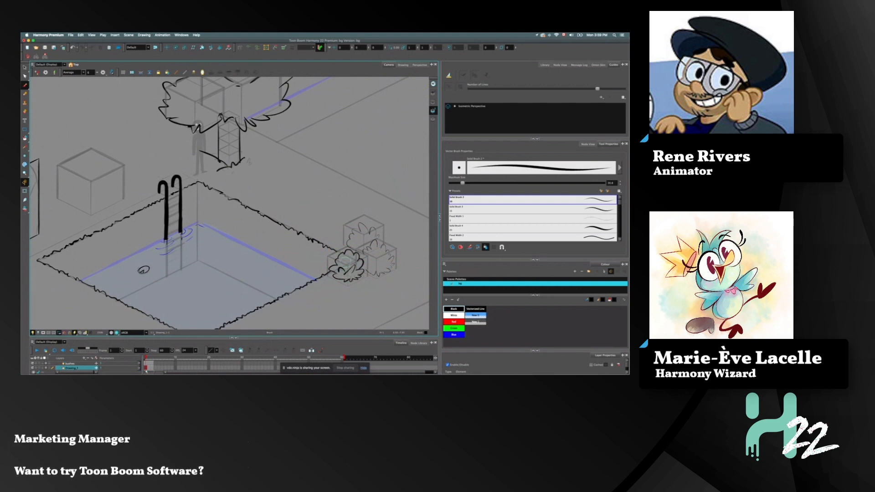
key("ctrl+z")
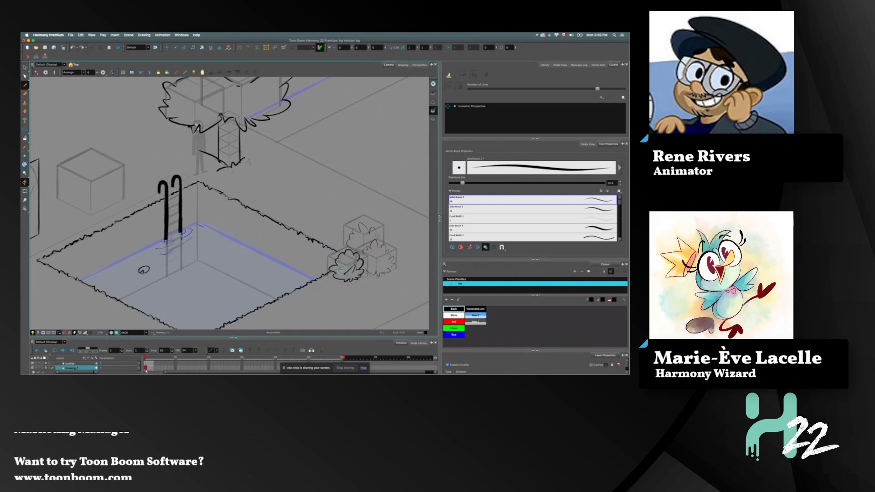
key("bracketleft")
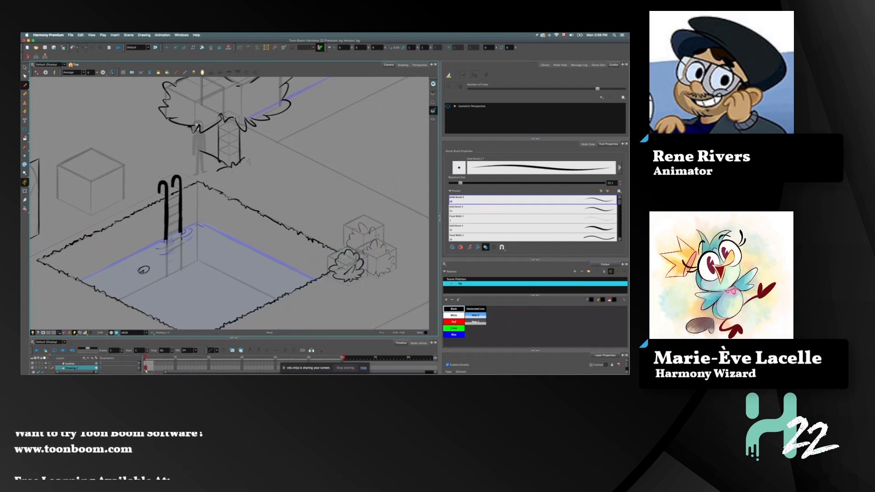
left_click_drag(206, 212, 238, 203)
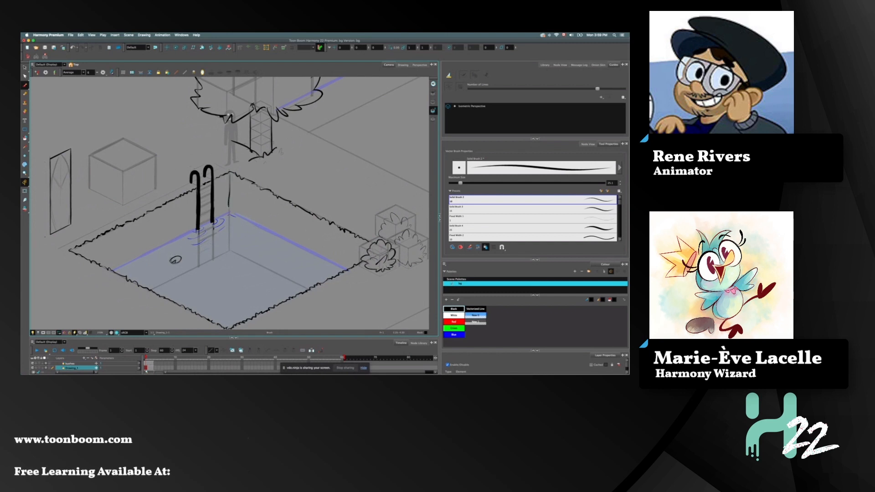
key("super+z")
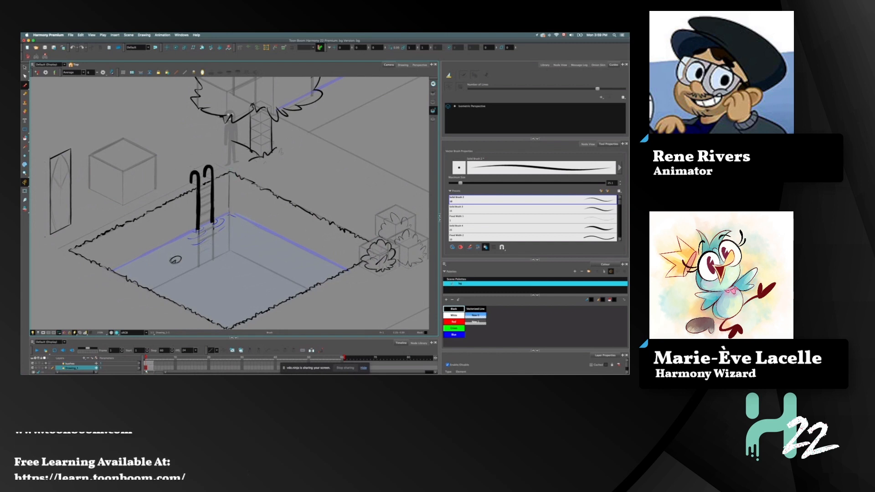
- Try black Brush circles on the pool water around the base of the ladder and undo them
scroll(144, 267, "up", 5)
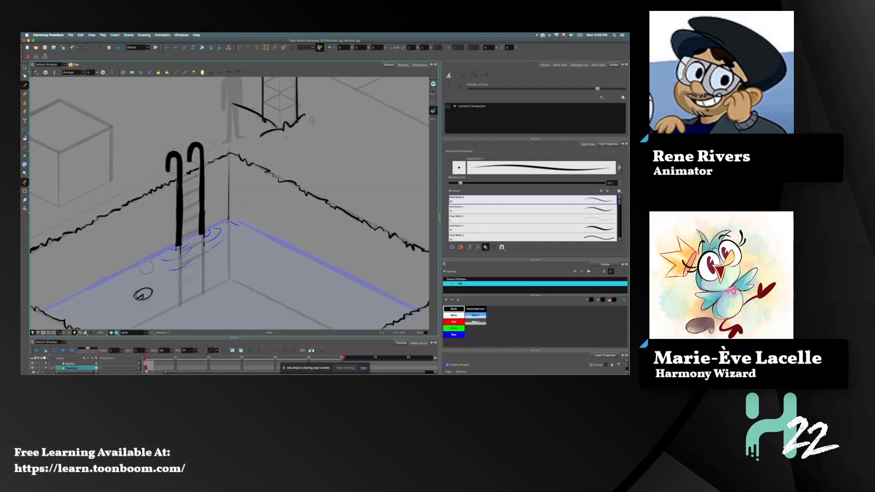
scroll(158, 272, "down", 3)
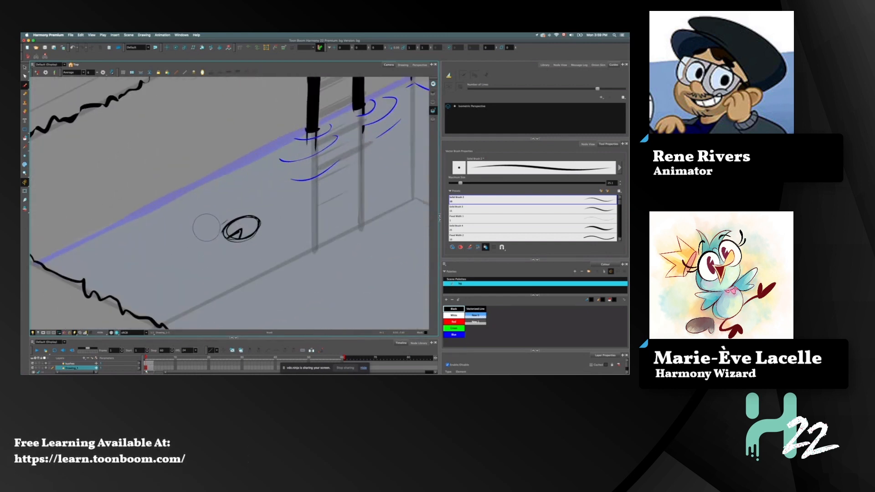
mouse_move(262, 266)
left_mouse_down()
mouse_move(255, 276)
mouse_move(249, 260)
left_mouse_up()
key("super+z")
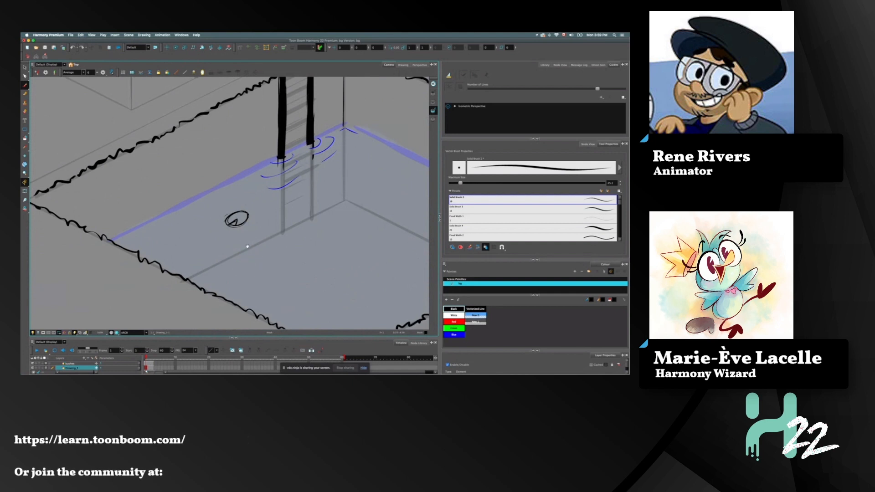
scroll(247, 247, "up", 2)
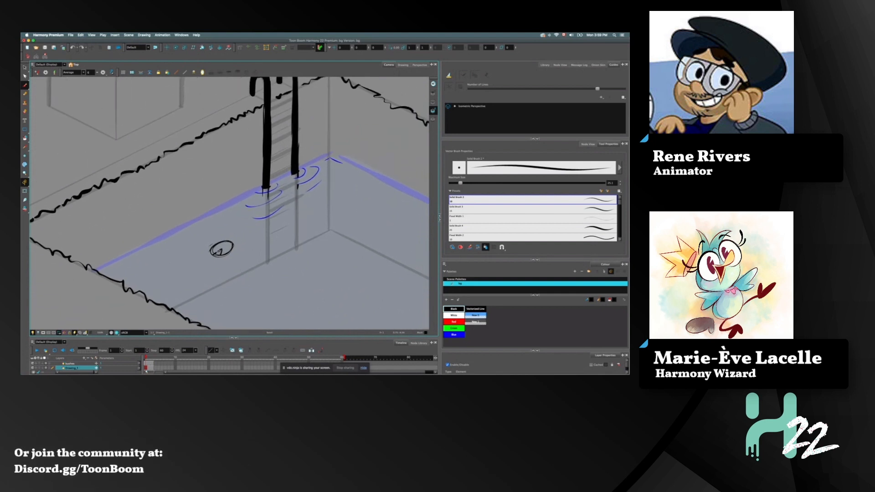
scroll(242, 264, "down", 2)
left_click_drag(224, 256, 259, 250)
key("super+z")
left_click_drag(296, 208, 298, 210)
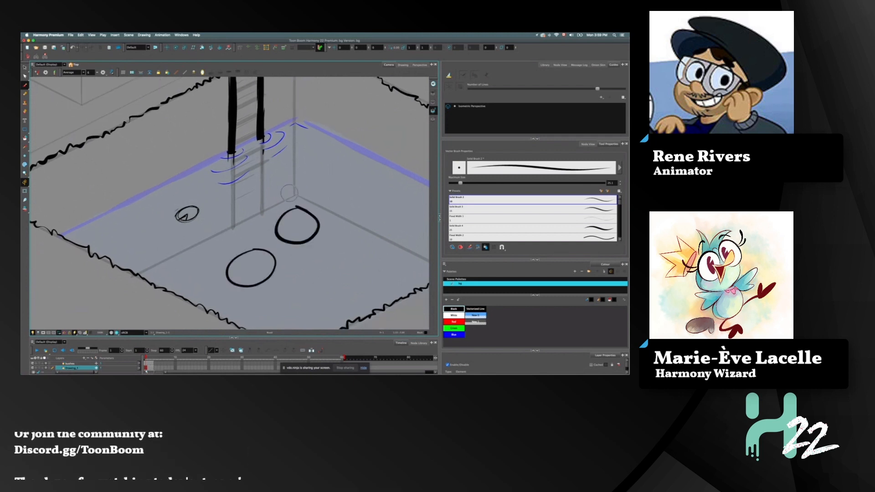
left_click_drag(301, 164, 302, 167)
scroll(144, 275, "up", 3)
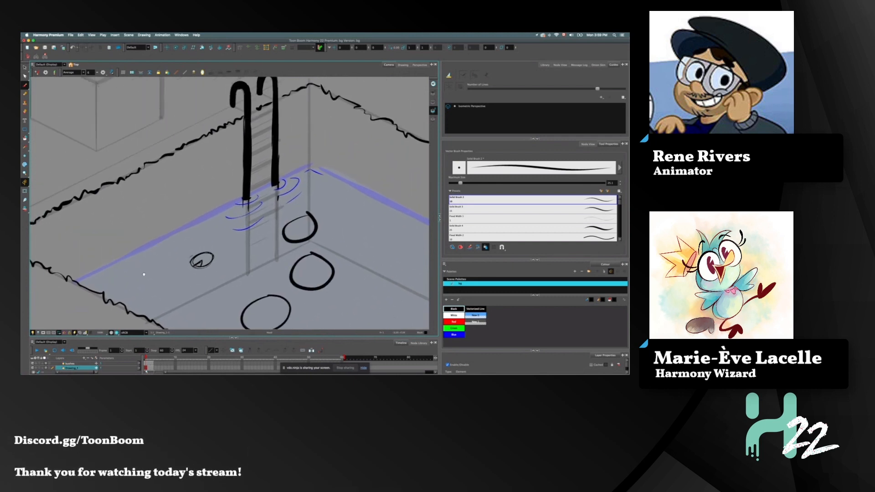
scroll(144, 275, "down", 4)
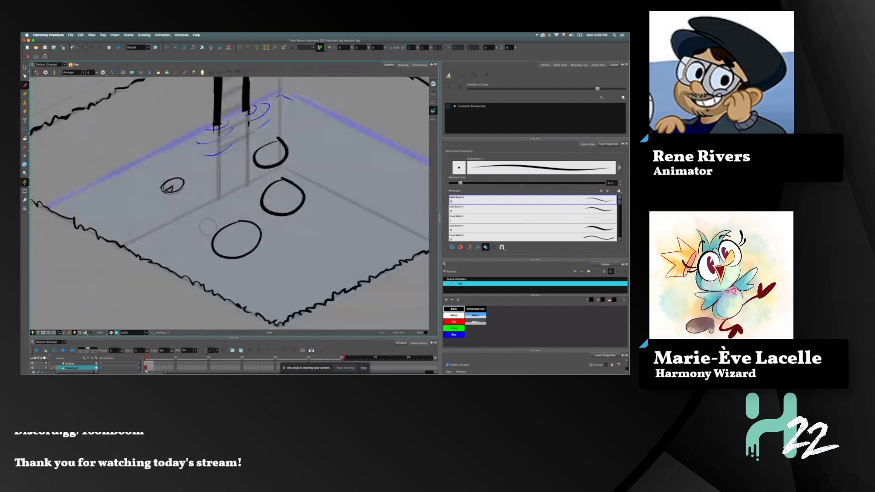
key("super+z")
key("super+z")
key("super+z")
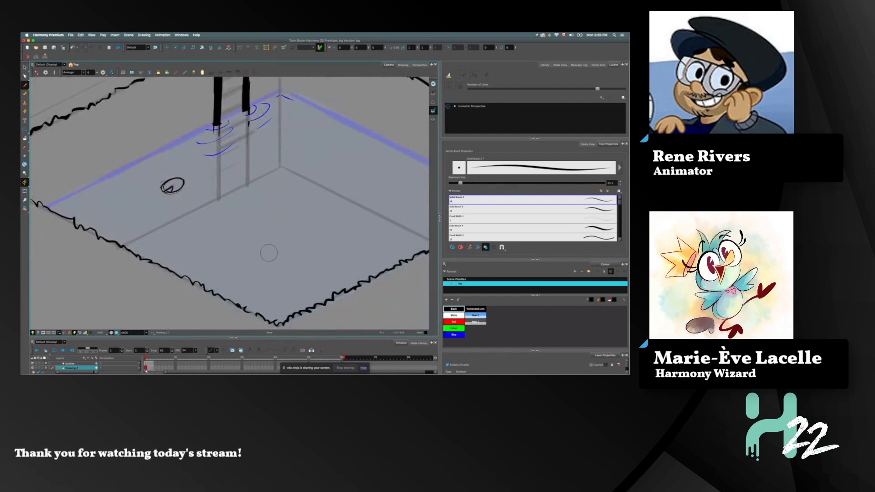
- Try one more black Brush circle near the front edge of the pool and undo it
left_click_drag(276, 246, 282, 254)
left_click_drag(234, 264, 199, 249)
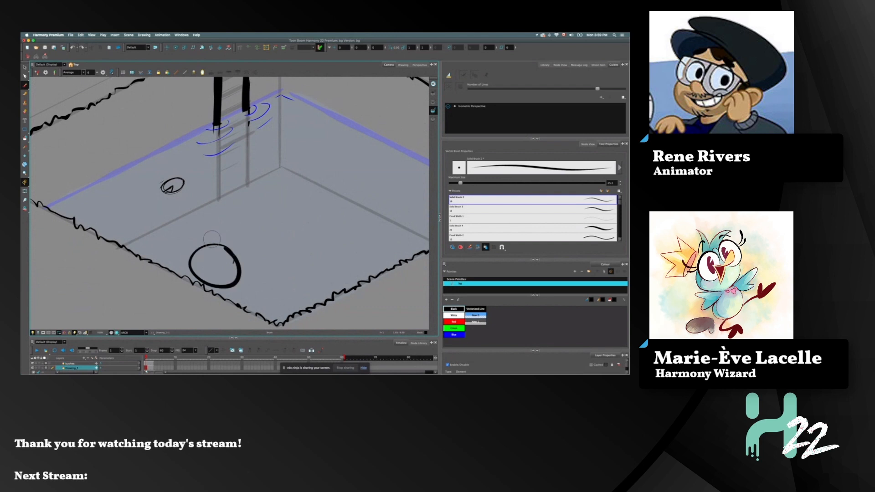
key("ctrl+z")
- Activate the Isometric Perspective guide, test a thick black Brush stroke along it over the pool water, and undo the stroke
left_click(472, 106)
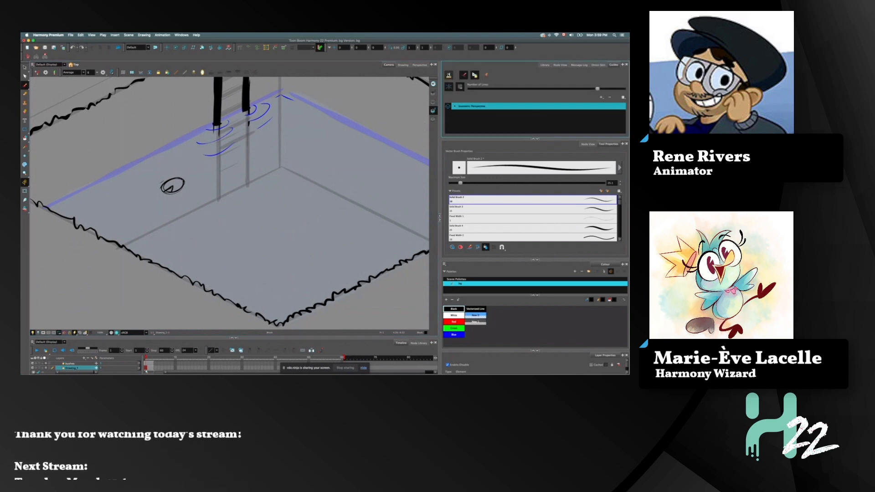
left_click_drag(232, 200, 165, 265)
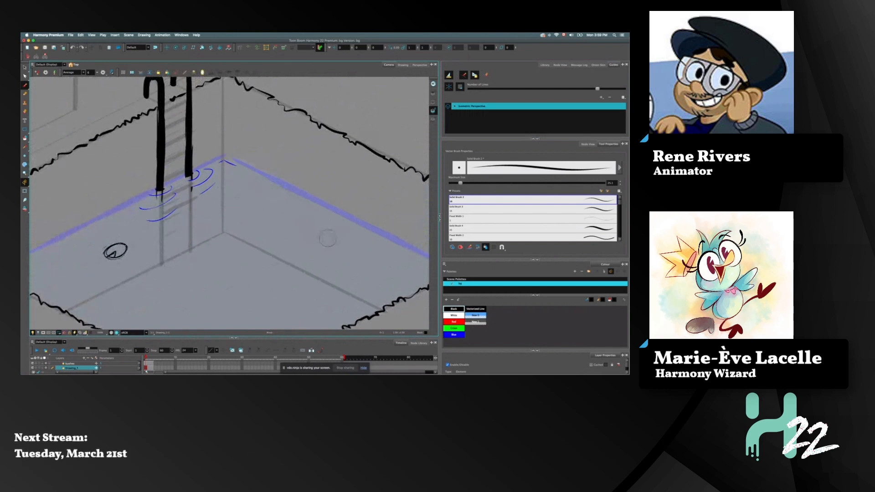
scroll(268, 214, "up", 2)
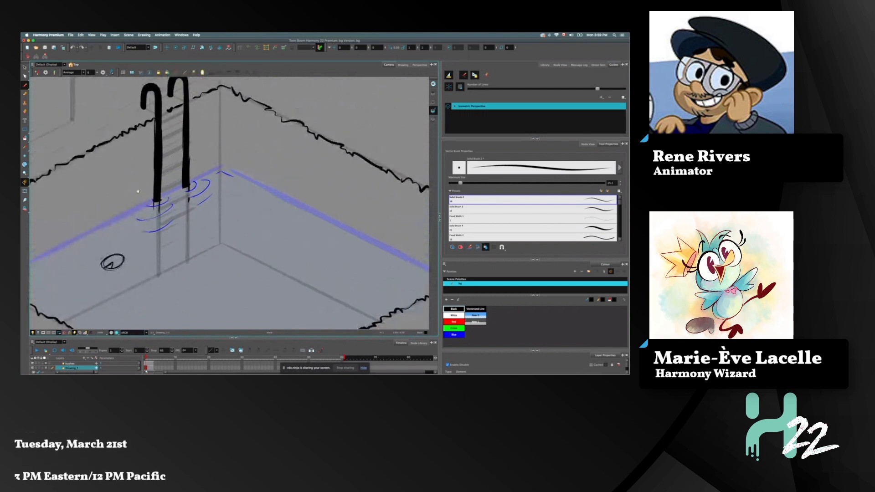
left_click_drag(285, 200, 246, 217)
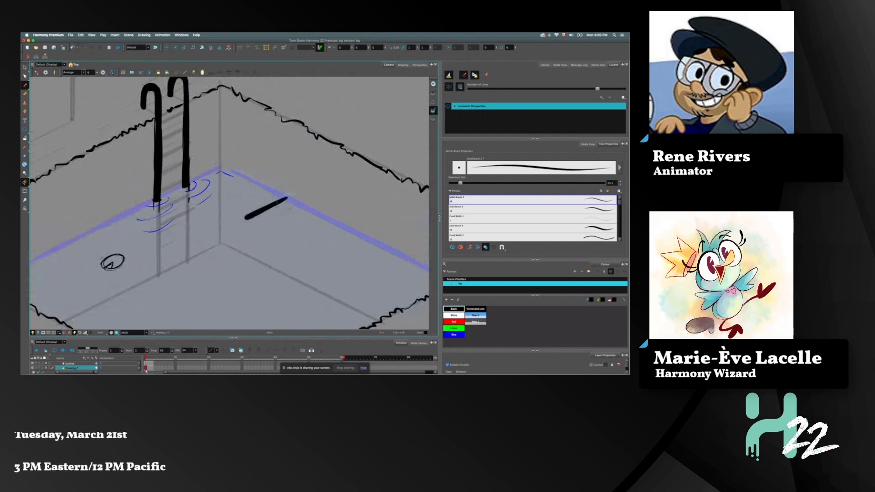
key("ctrl+z")
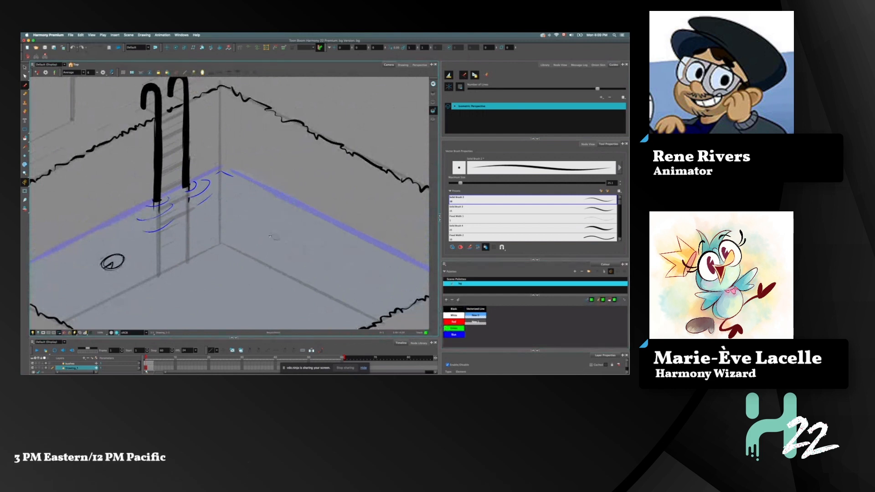
- Draw two short green water marks on the pool along the isometric guide, using a thinner Brush
key("bracketleft")
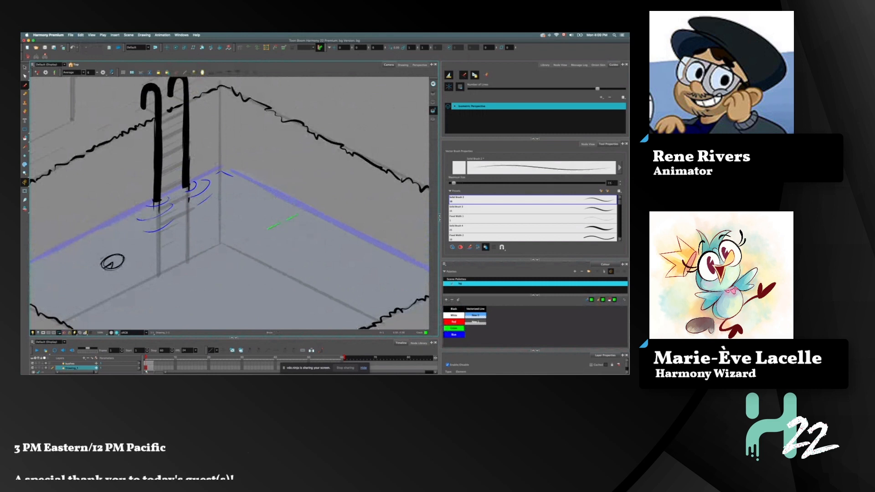
key("ctrl+z")
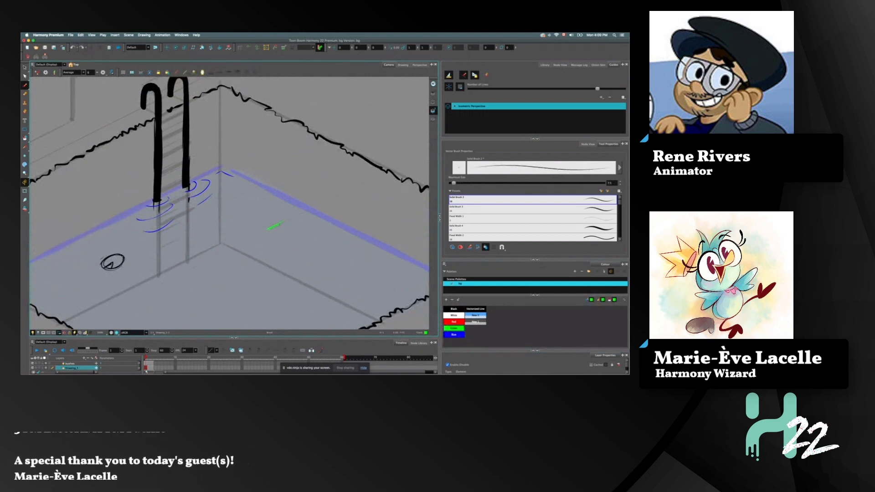
key("ctrl+z")
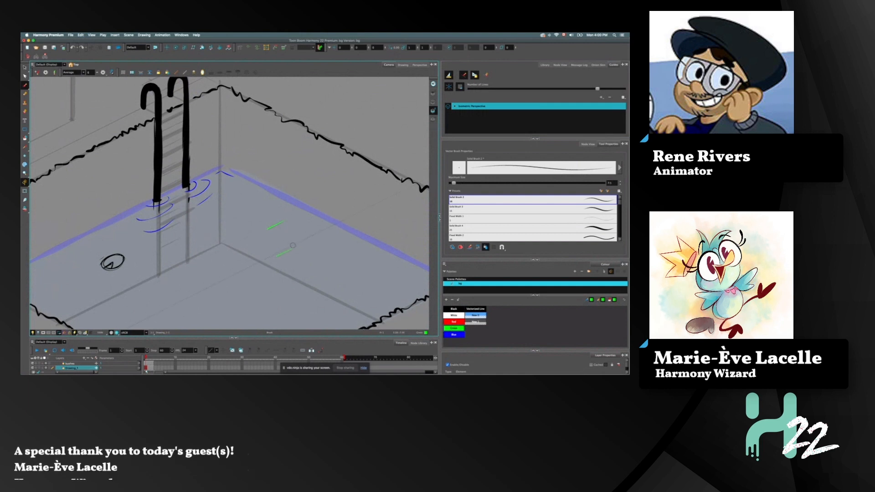
key("ctrl+shift+z")
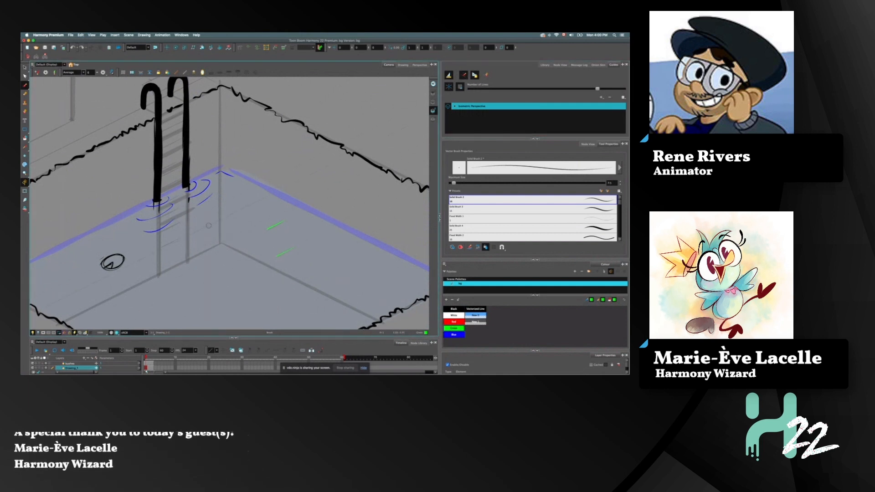
- Sketch a green ellipse on the top face of the upper bush cube and move it onto the pool at the ladder's foot
scroll(228, 201, "down", 5)
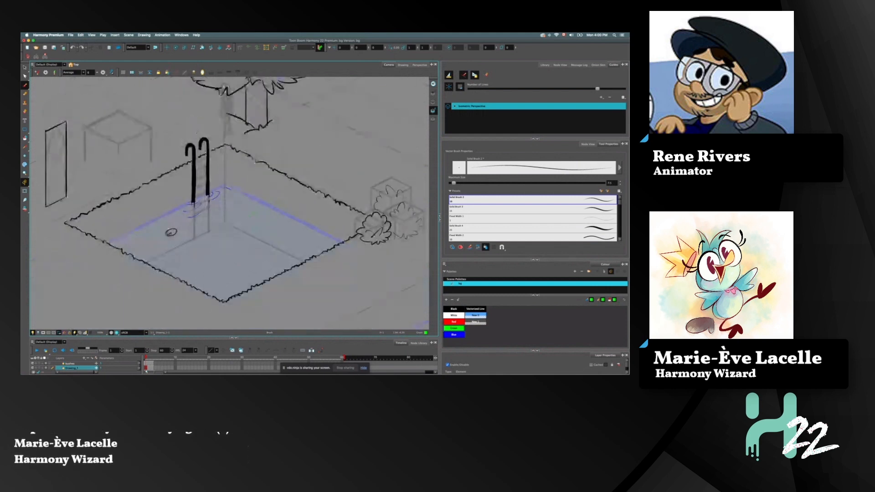
left_click_drag(197, 132, 172, 155)
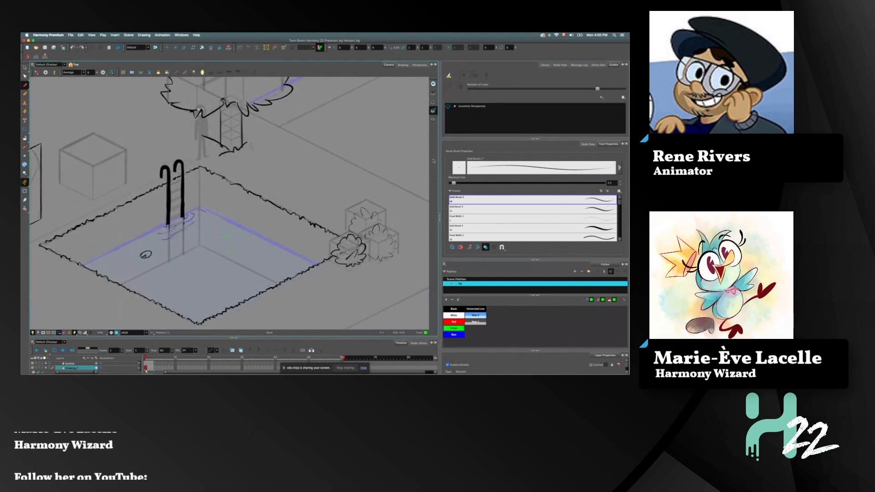
scroll(284, 235, "up", 4)
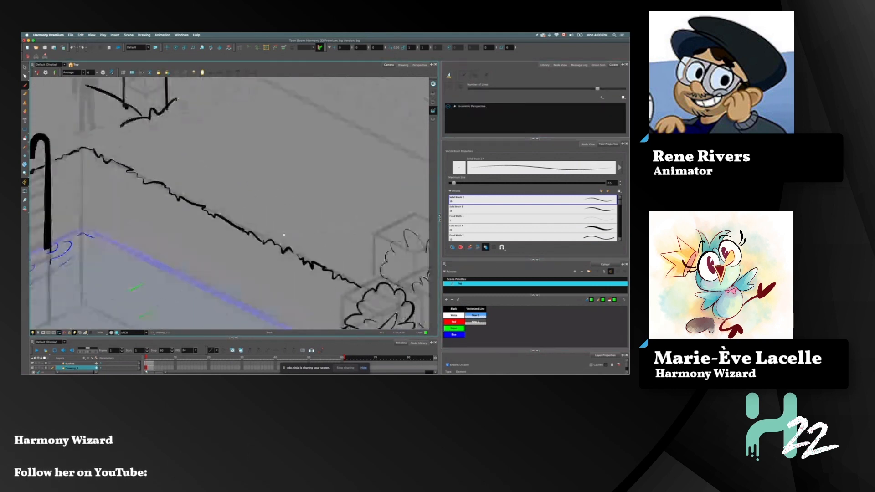
scroll(284, 234, "down", 2)
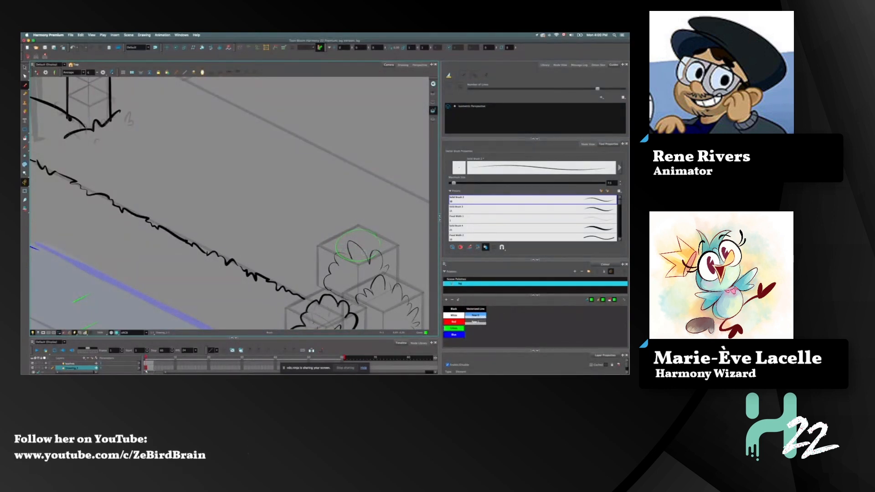
key("alt+s")
left_click_drag(343, 257, 111, 278)
mouse_move(77, 286)
left_mouse_down()
mouse_move(123, 265)
mouse_move(270, 229)
mouse_move(152, 242)
mouse_move(137, 290)
mouse_move(100, 276)
mouse_move(159, 299)
left_mouse_up()
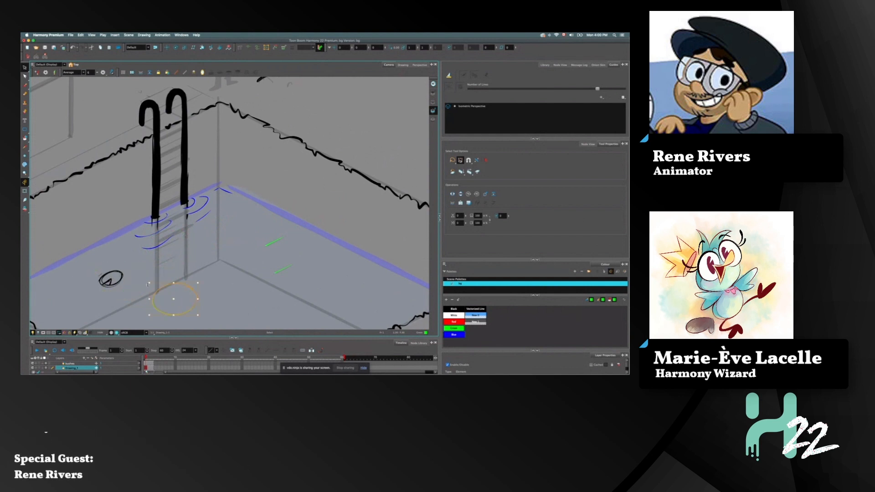
- Nudge the small green mark on the pool floor slightly toward the drain shape and deselect it
scroll(229, 203, "down", 3)
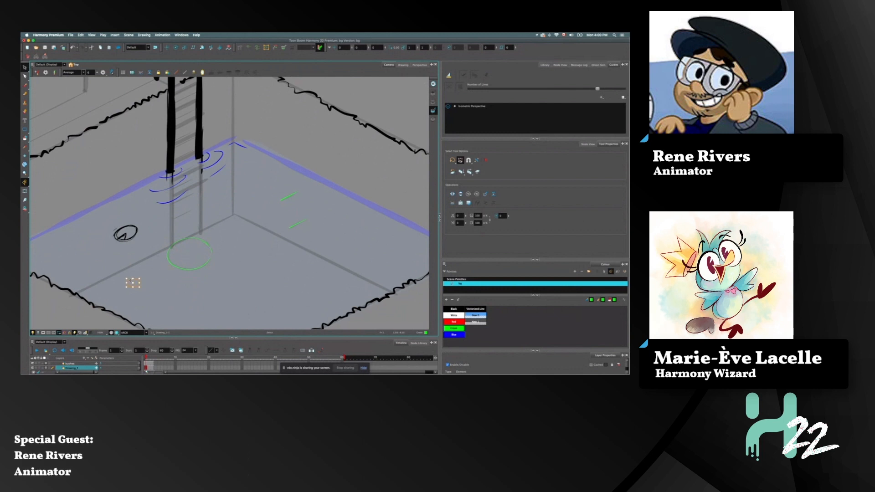
left_click_drag(133, 282, 135, 284)
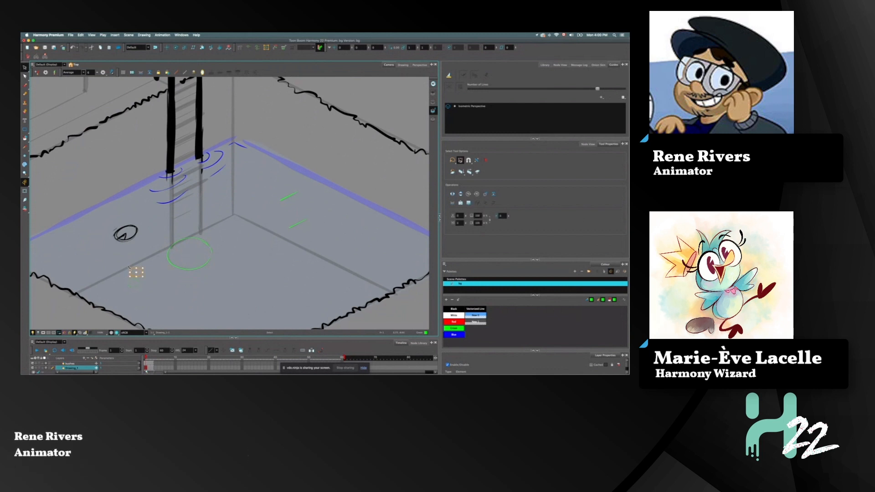
left_click(120, 264)
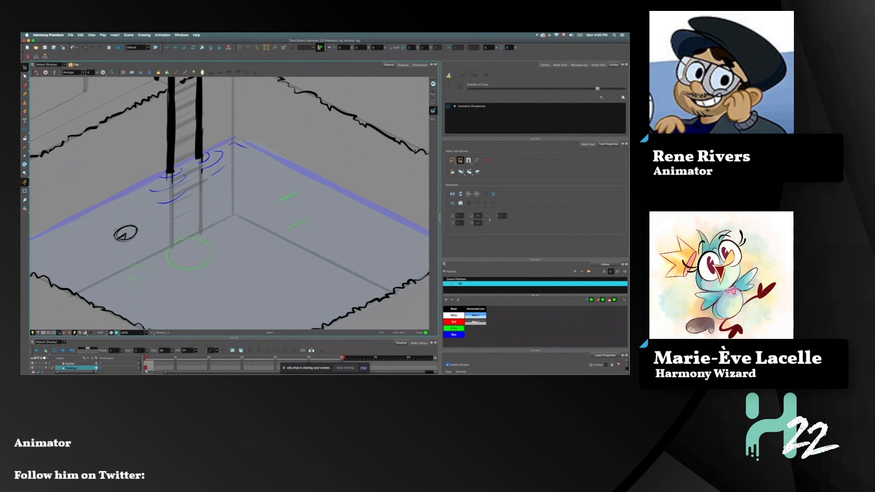